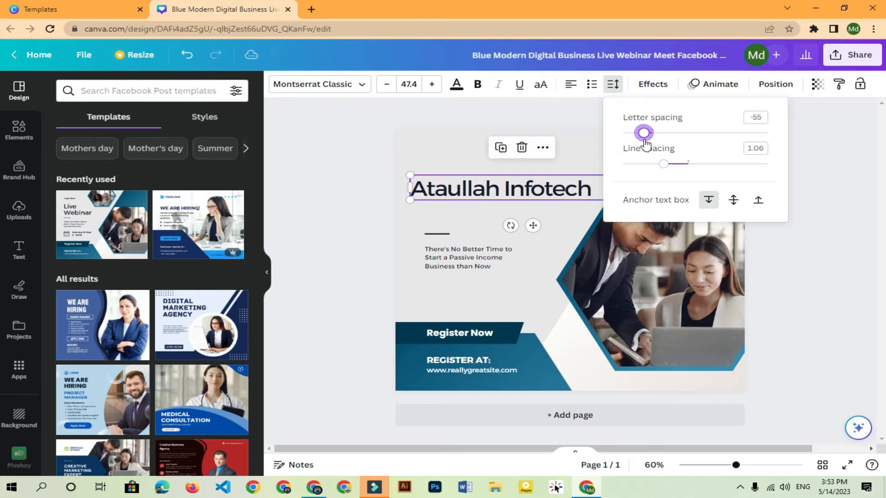
Increase the main heading's font size to 54.4 and move the heading up slightly
left_click(611, 247)
left_click(504, 189)
left_click(433, 85)
left_click(433, 85)
left_click(433, 84)
left_click(433, 85)
left_click(433, 85)
left_click(433, 85)
left_click(432, 85)
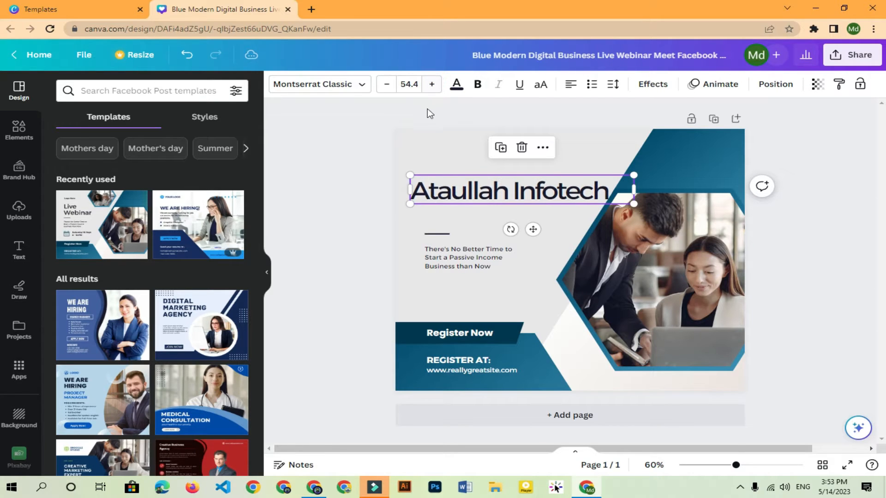
left_click(409, 230)
left_click_drag(460, 193, 461, 186)
left_click(451, 215)
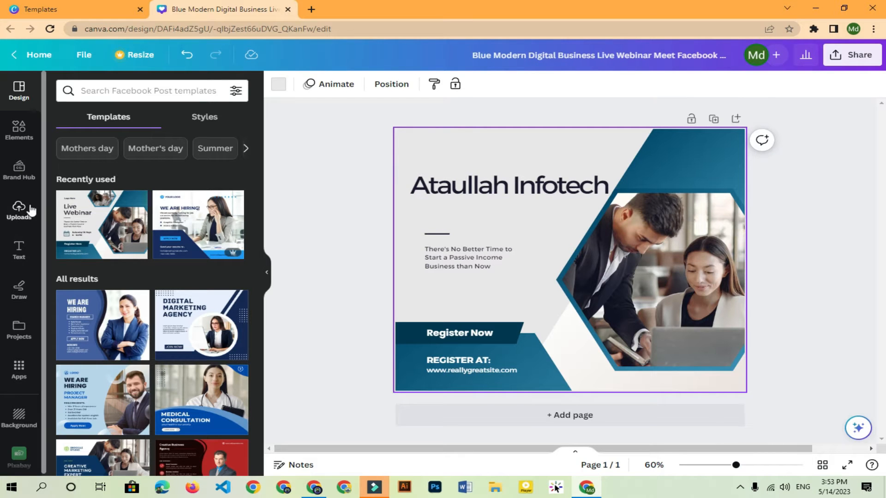
Search the elements library for "frame"
left_click(19, 217)
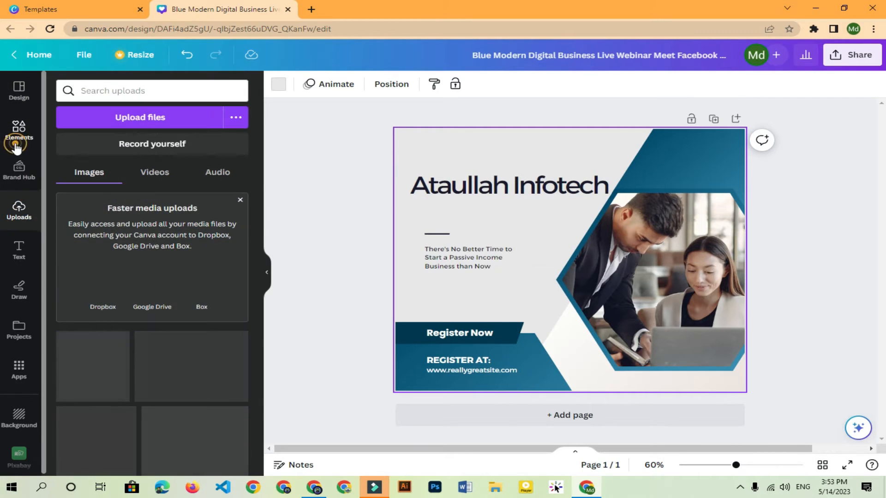
left_click(19, 132)
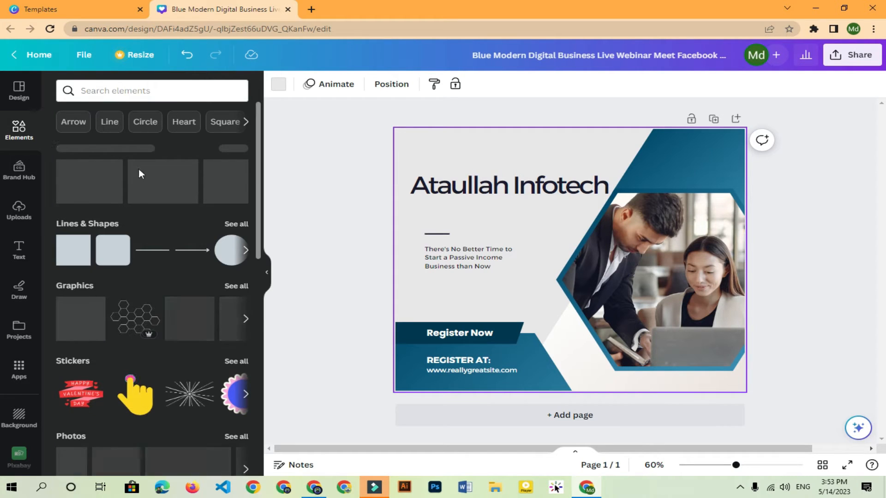
scroll(196, 234, "down", 3)
scroll(212, 208, "up", 3)
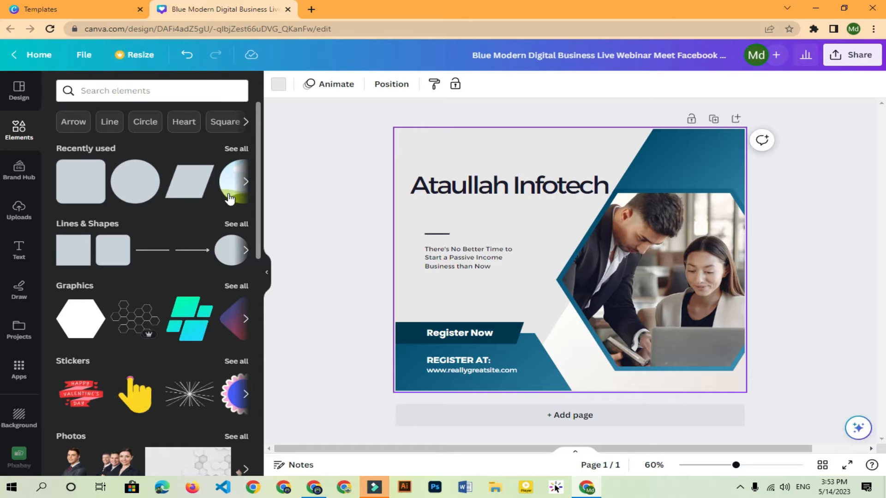
left_click(139, 90)
type("f")
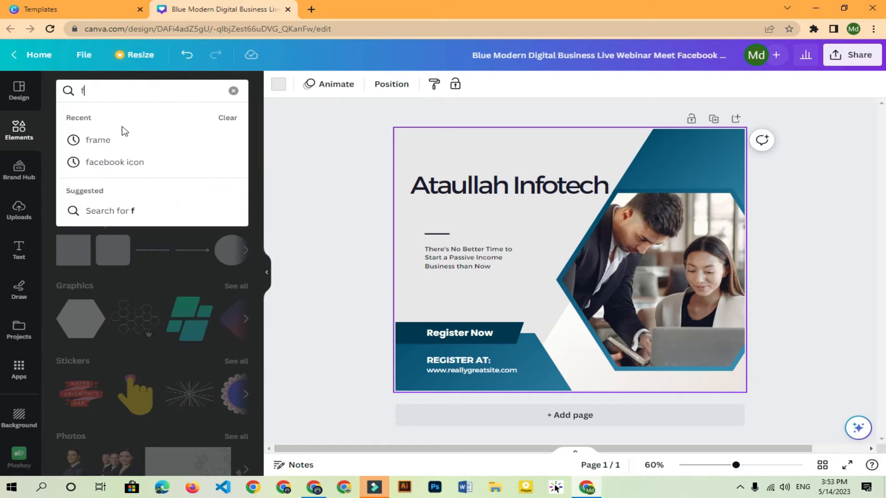
left_click(112, 141)
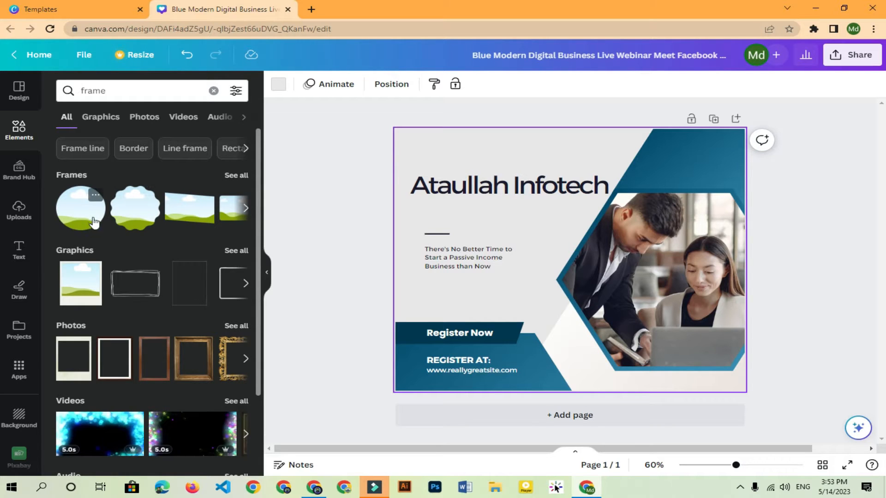
Add the circular frame to the page and place it, scaled down to logo size, above the start of the heading
left_click_drag(76, 214, 435, 155)
left_click_drag(414, 257, 438, 159)
left_click(488, 148)
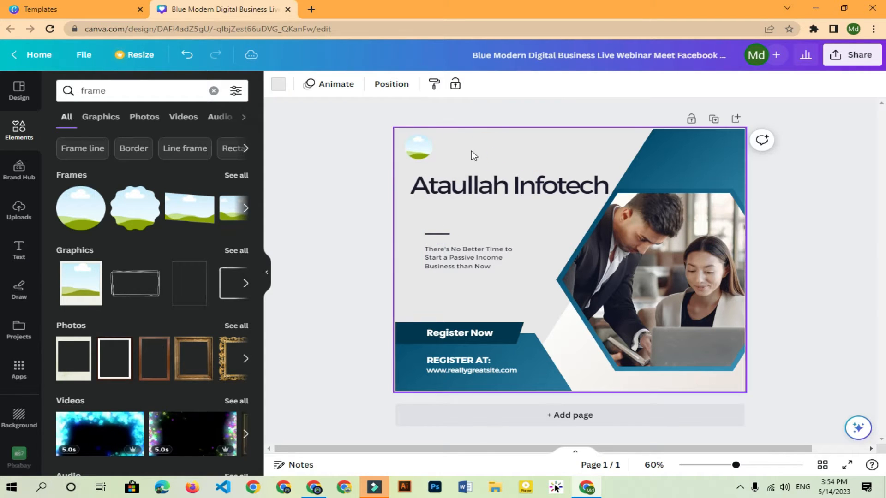
Fill the circular frame with the uploaded purple-ringed portrait on the dark background, and slightly enlarge and reposition the frame
left_click(17, 206)
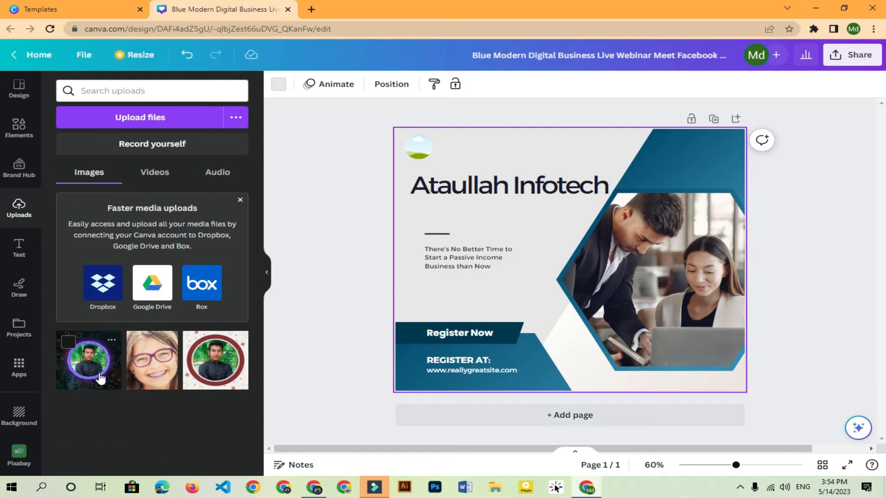
left_click_drag(102, 374, 416, 147)
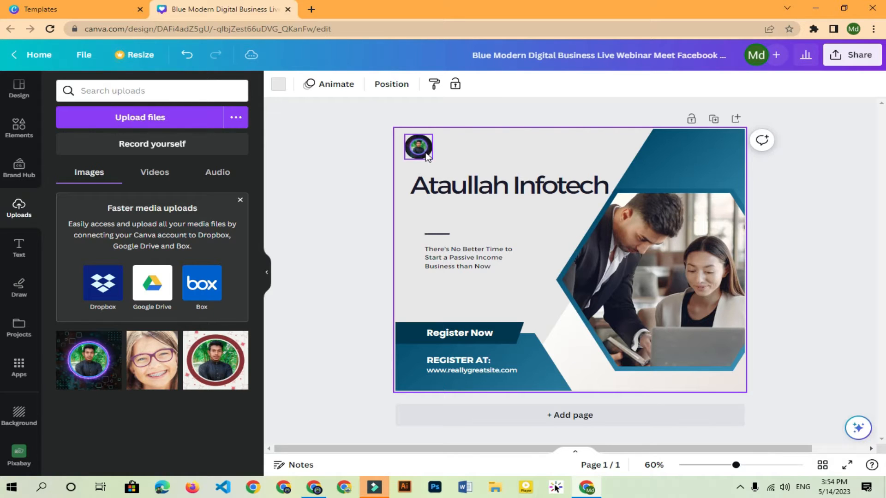
left_click(422, 155)
left_click_drag(435, 161, 437, 164)
left_click(471, 156)
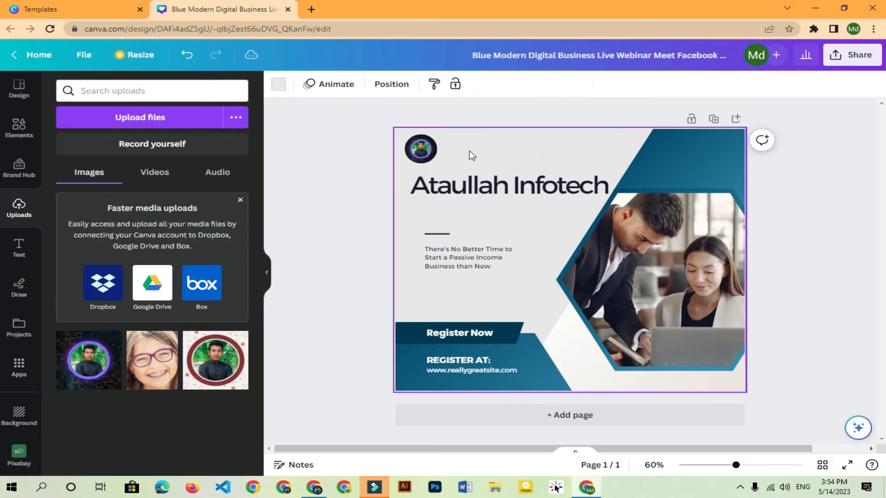
left_click(426, 152)
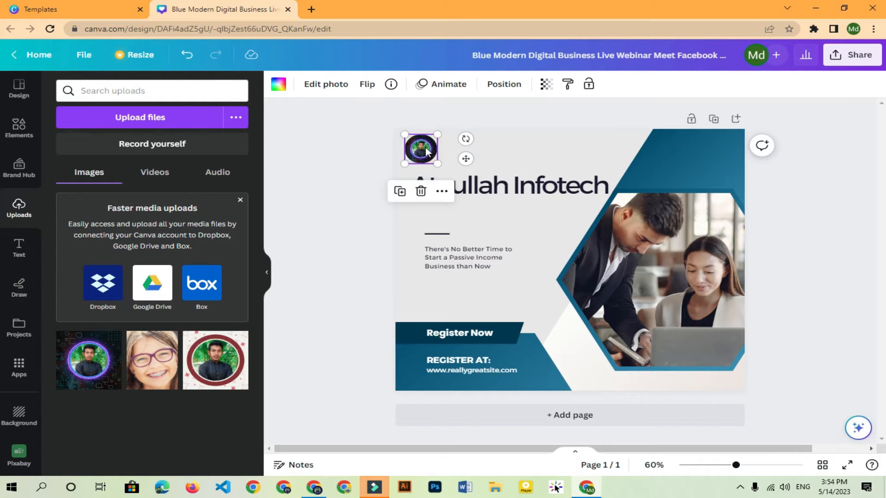
left_click_drag(425, 147, 423, 149)
left_click(515, 152)
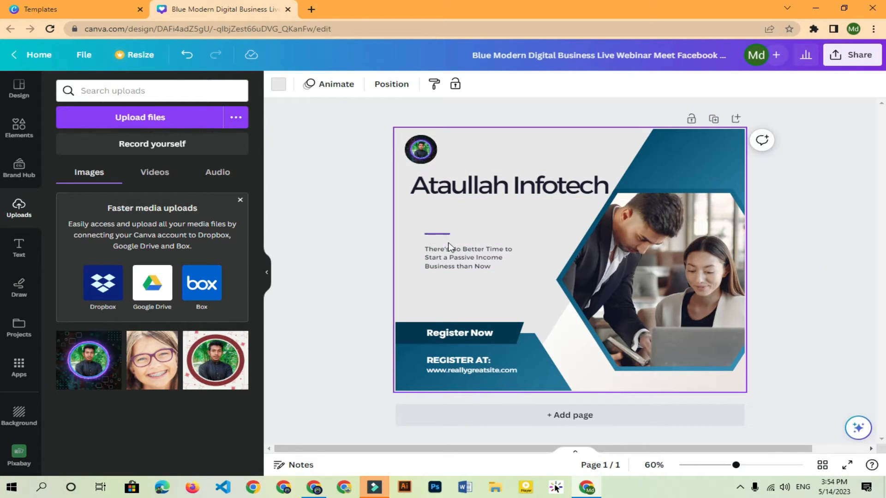
Move the short divider line directly beneath the main heading and stretch it to the heading's full width
left_click(432, 233)
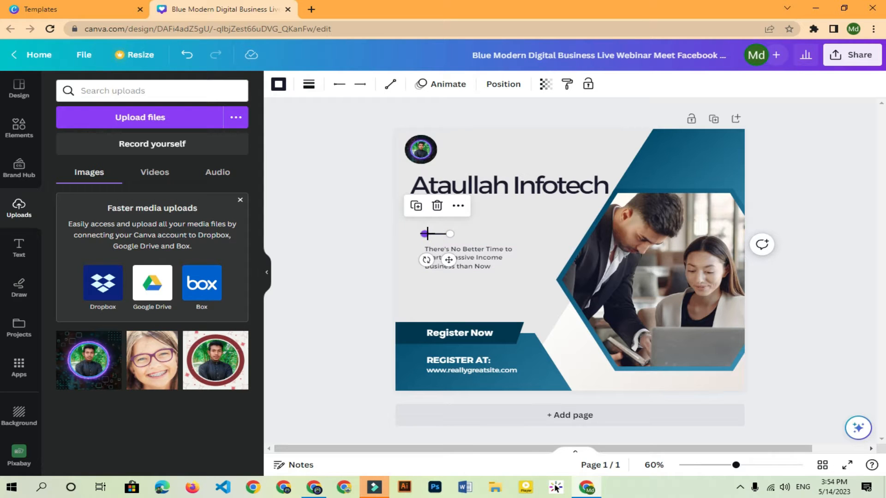
left_click(454, 255)
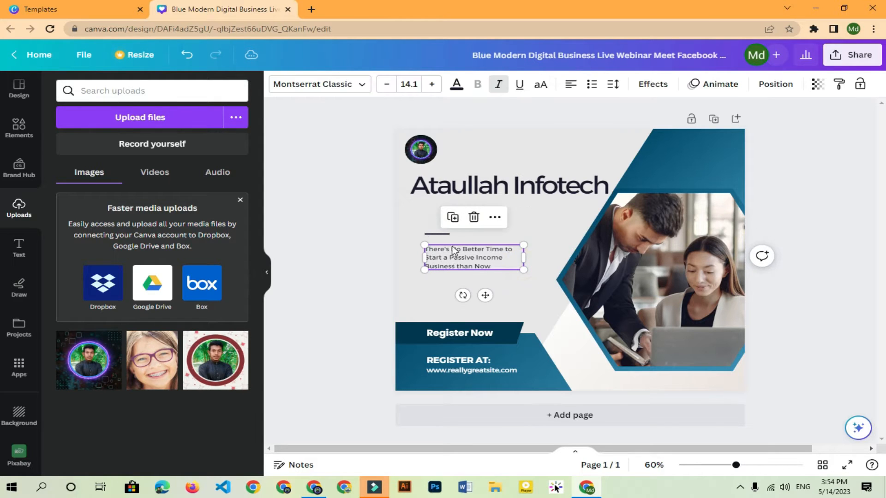
left_click(443, 235)
left_click_drag(443, 234, 611, 200)
left_click(422, 231)
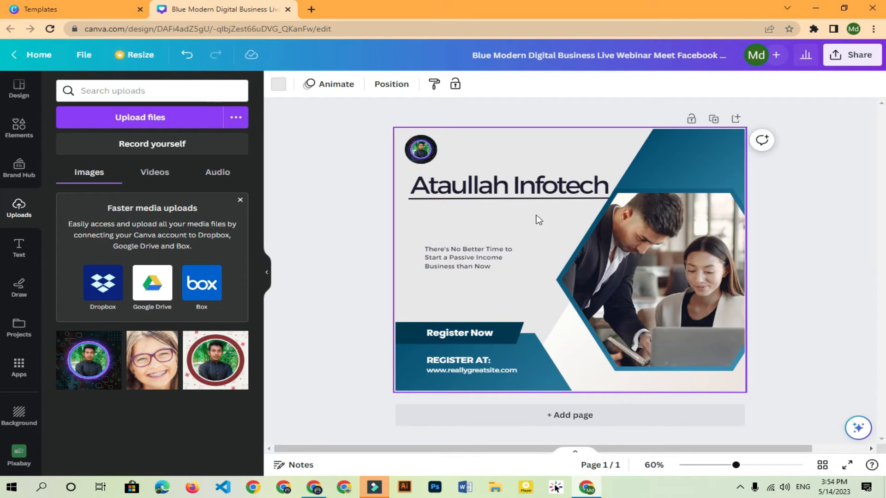
left_click(518, 197)
left_click(434, 199)
left_click_drag(408, 198, 407, 197)
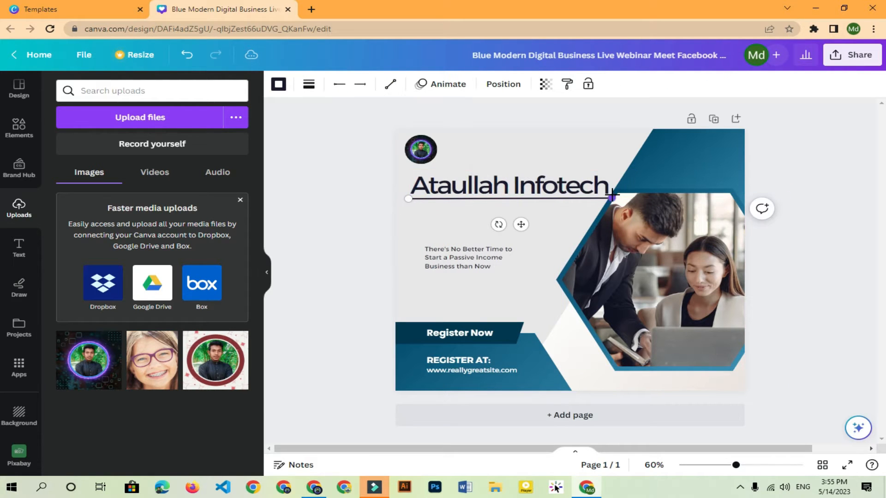
mouse_move(612, 198)
left_mouse_down()
mouse_move(614, 191)
mouse_move(603, 200)
mouse_move(610, 199)
left_mouse_up()
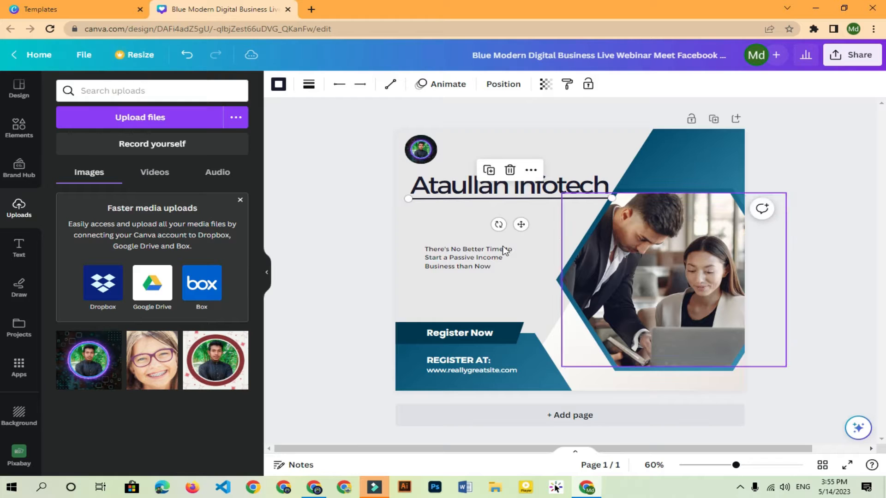
Move the "There's No Better Time" paragraph under the heading line and widen its text box to nearly the heading's width
left_click(500, 235)
left_click(462, 260)
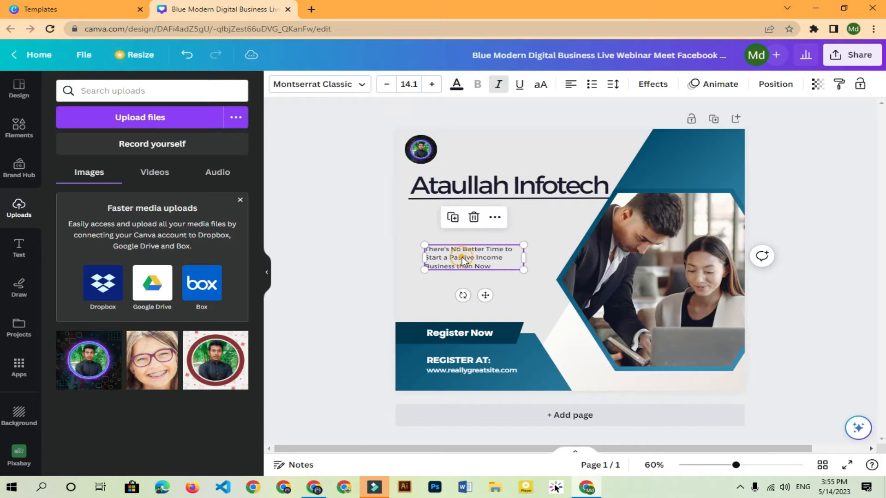
left_click_drag(460, 263, 443, 221)
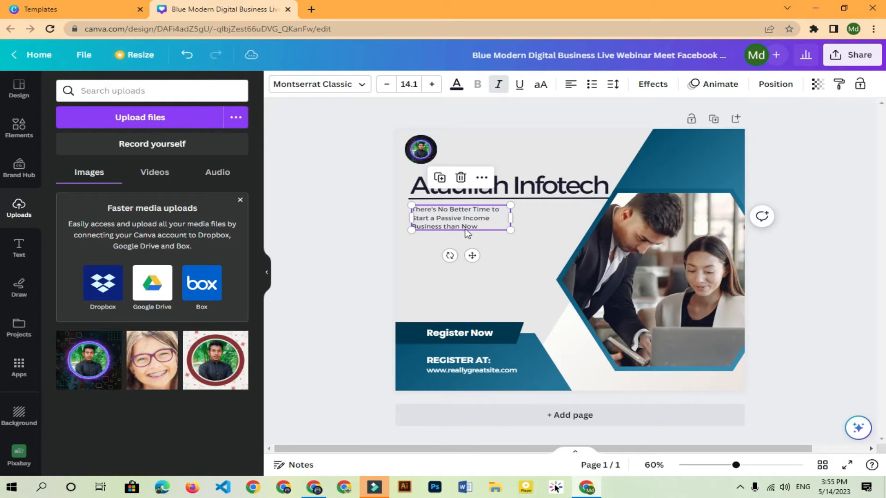
left_click_drag(511, 215, 593, 222)
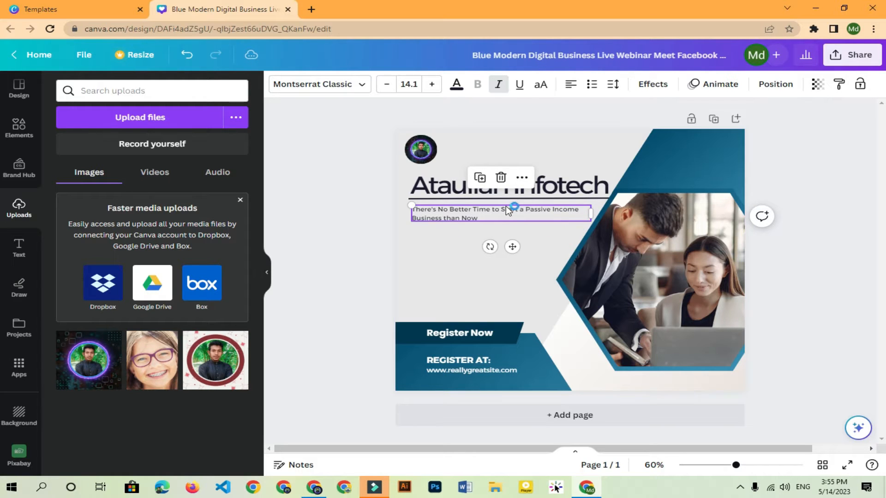
Copy the paragraph's whole text and paste it at the end of the same paragraph
left_click(493, 216)
left_click(490, 214)
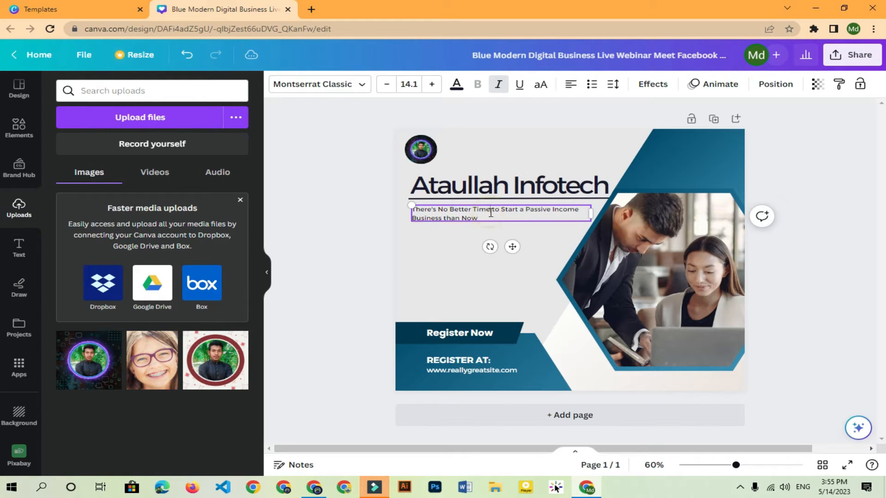
triple_click(491, 215)
key("ctrl+c")
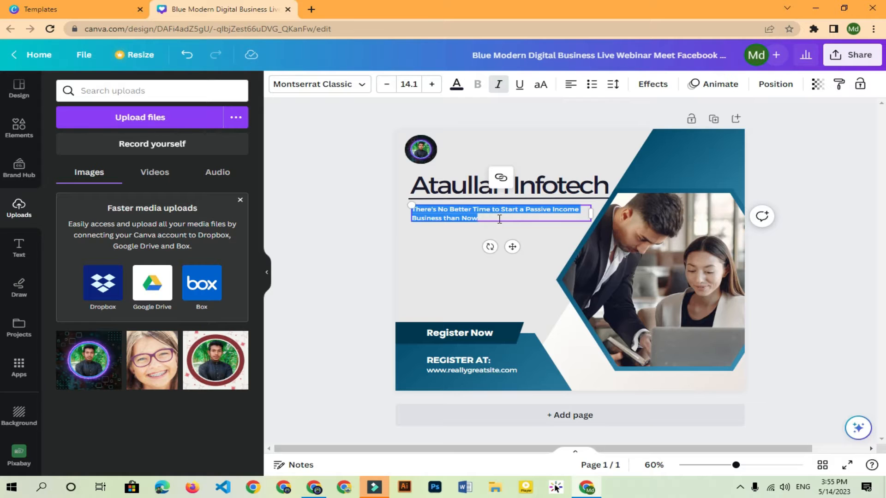
left_click(498, 220)
key("ctrl+v")
left_click(425, 251)
left_click(459, 212)
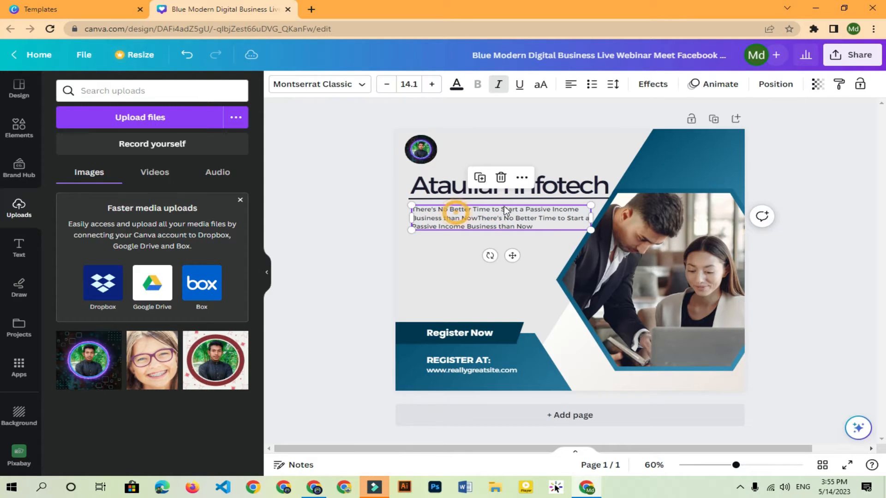
left_click(416, 260)
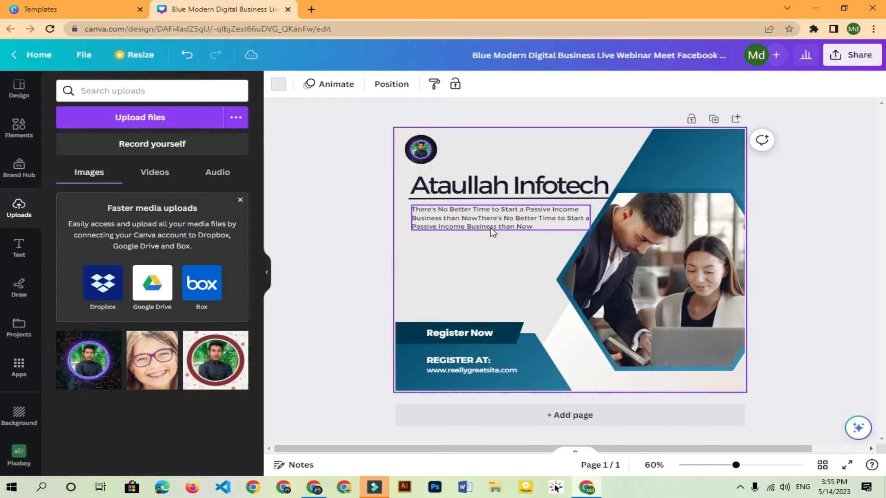
Try the paragraph text at font size 15.1 and set it back to 14.1
left_click(467, 230)
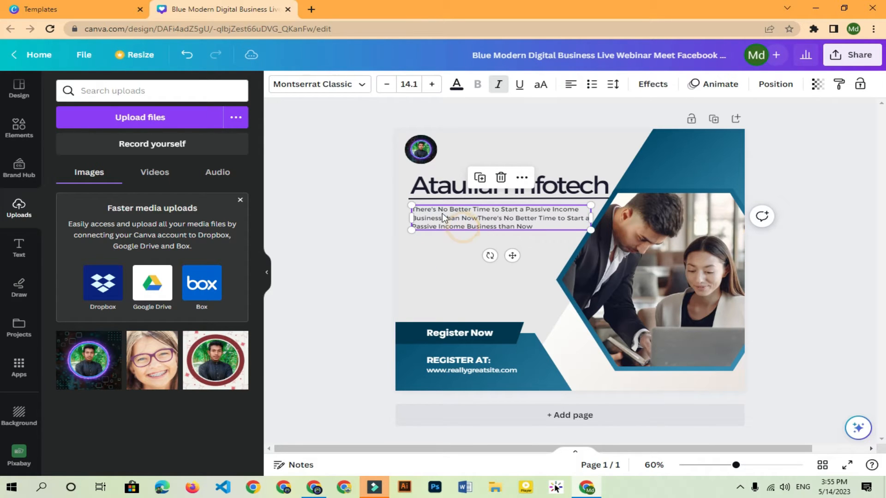
left_click(431, 85)
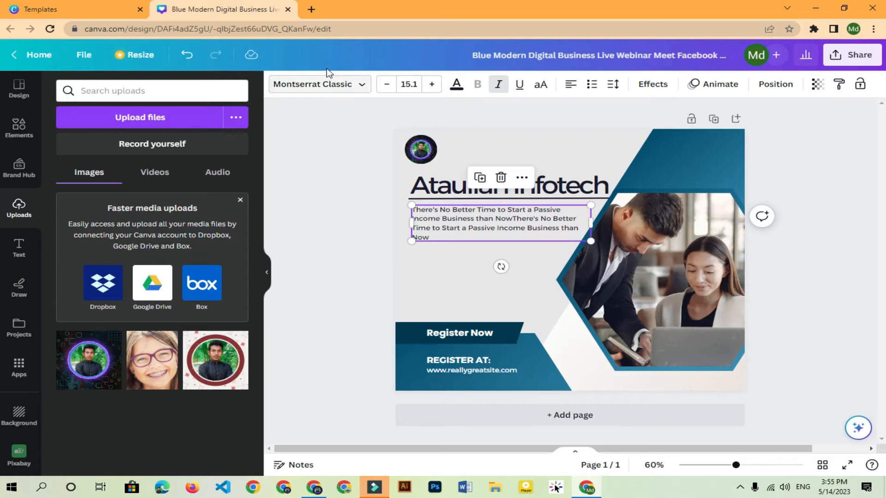
left_click(387, 84)
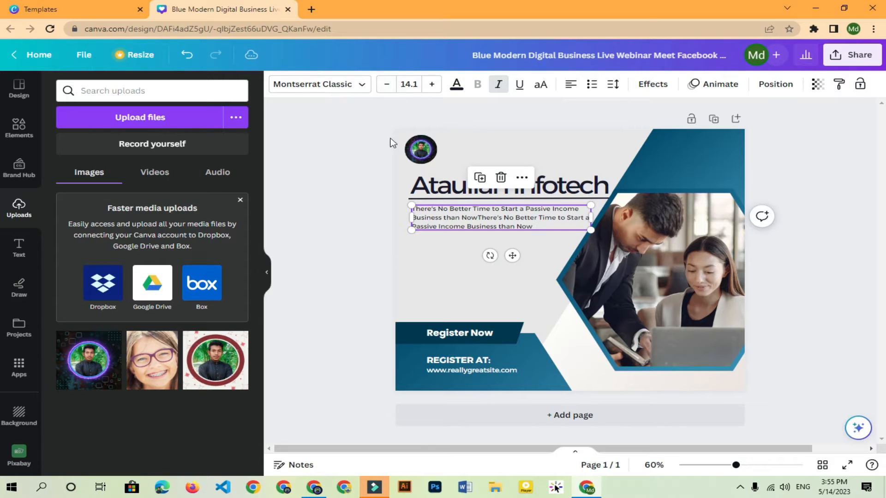
left_click(406, 247)
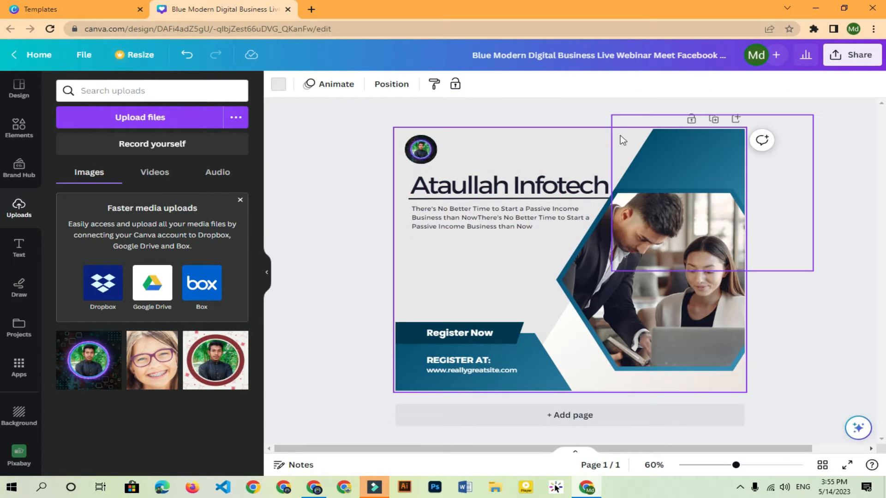
Delete the "Register Now" text and the dark blue banner shape behind it
scroll(531, 353, "down", 3)
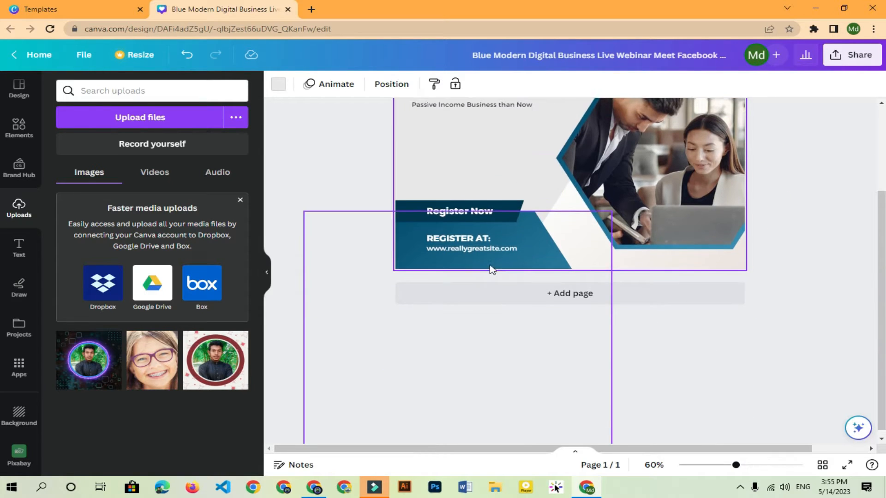
scroll(526, 269, "up", 3)
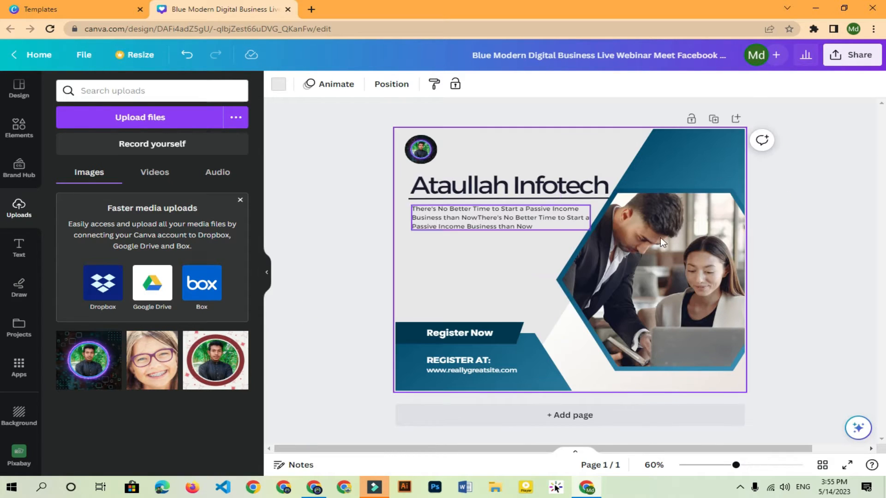
left_click(469, 334)
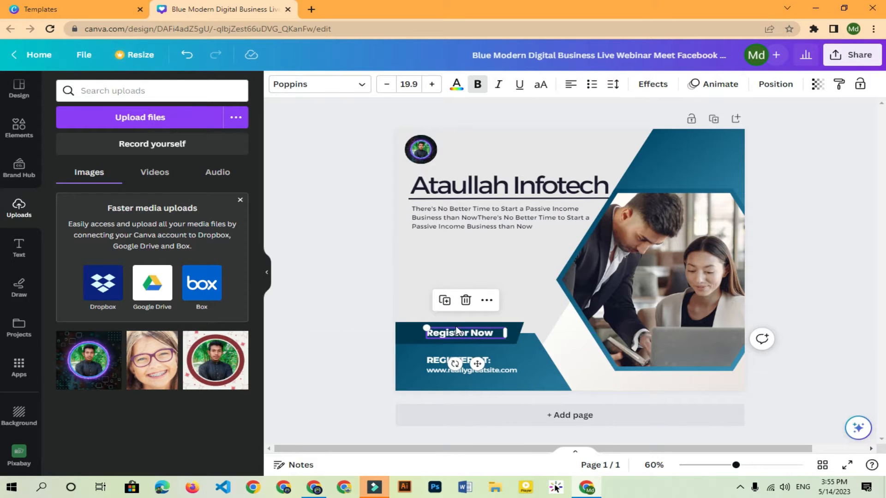
left_click(466, 300)
left_click(464, 331)
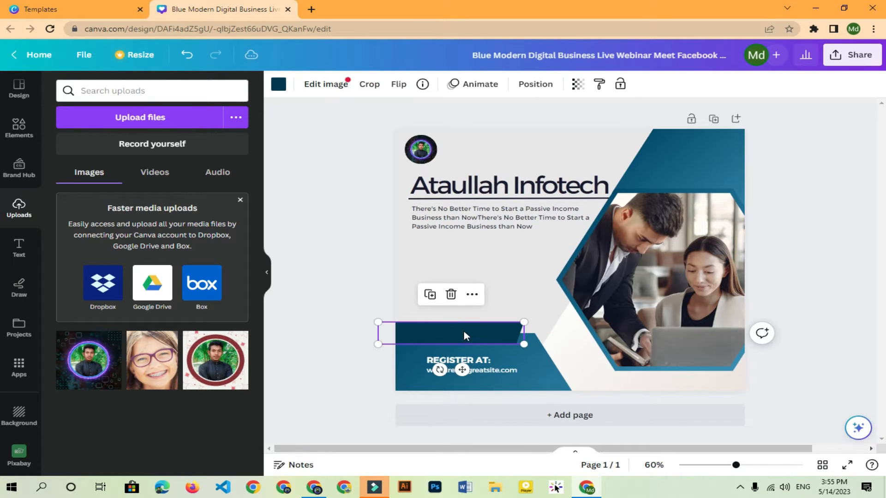
key("Delete")
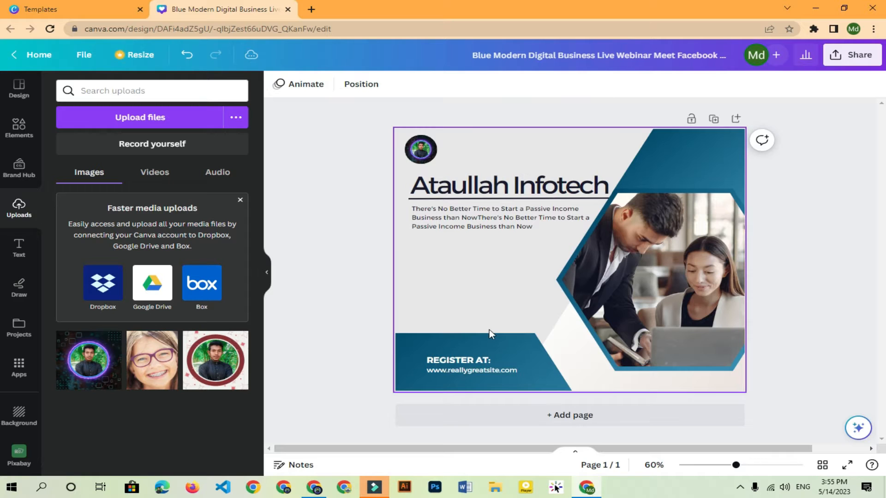
left_click(457, 365)
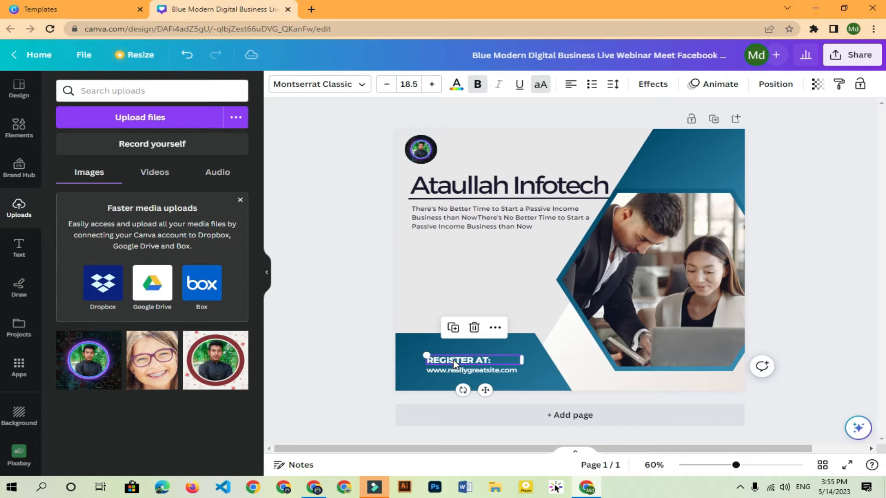
key("Delete")
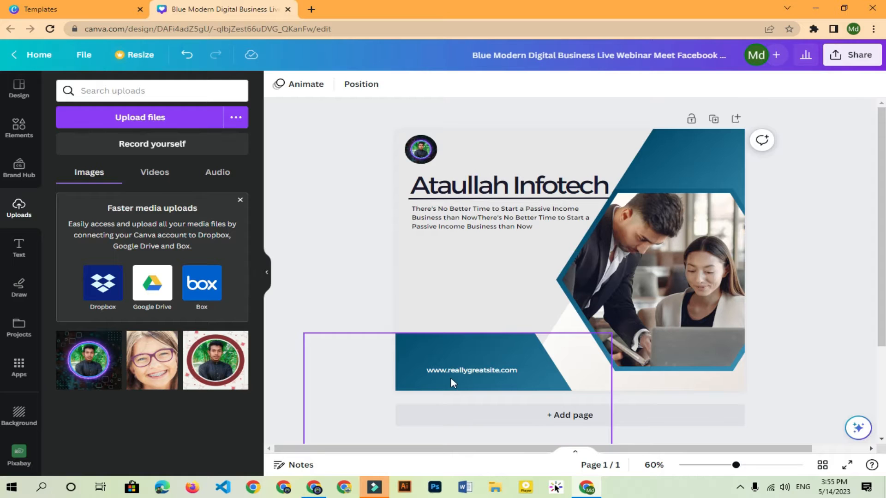
left_click(455, 372)
key("Delete")
Move the blue footer banner down so only a thin strip shows along the page's bottom edge
left_click(455, 372)
left_click_drag(477, 350, 503, 394)
left_click(429, 290)
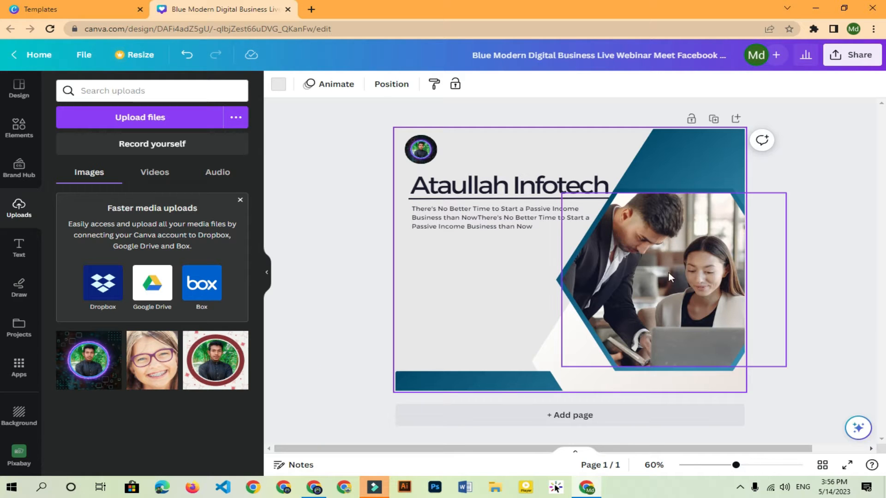
Remove the photo of the two colleagues and the blue and white hexagon shapes from the page's right side
left_click_drag(661, 290, 734, 278)
left_click_drag(578, 285, 638, 306)
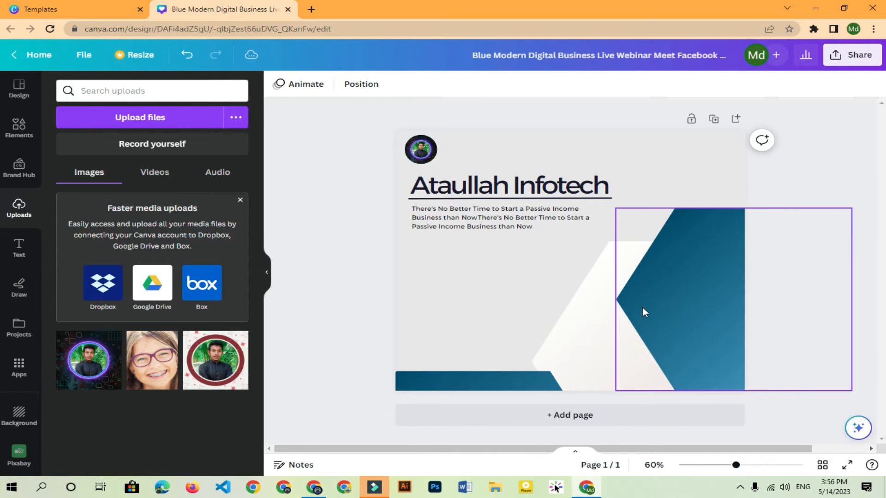
left_click(638, 307)
key("Delete")
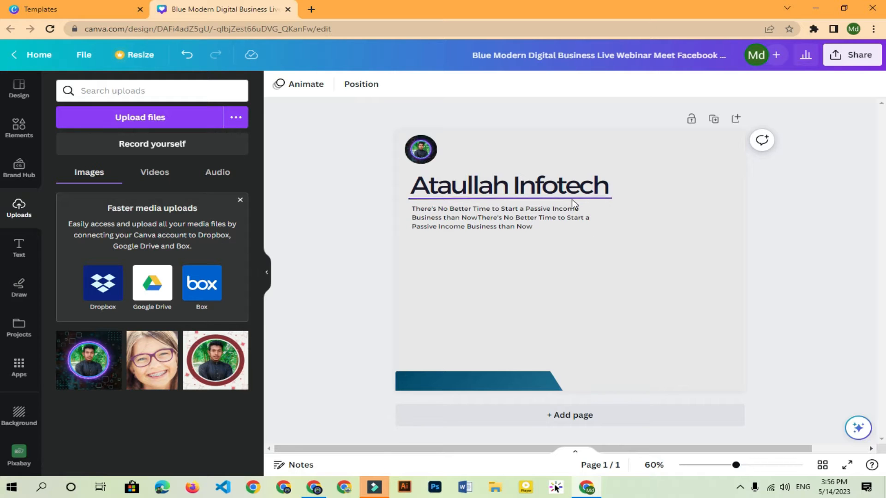
Clear the "frame" search and add a square from the Lines & Shapes collection to the page
left_click(18, 128)
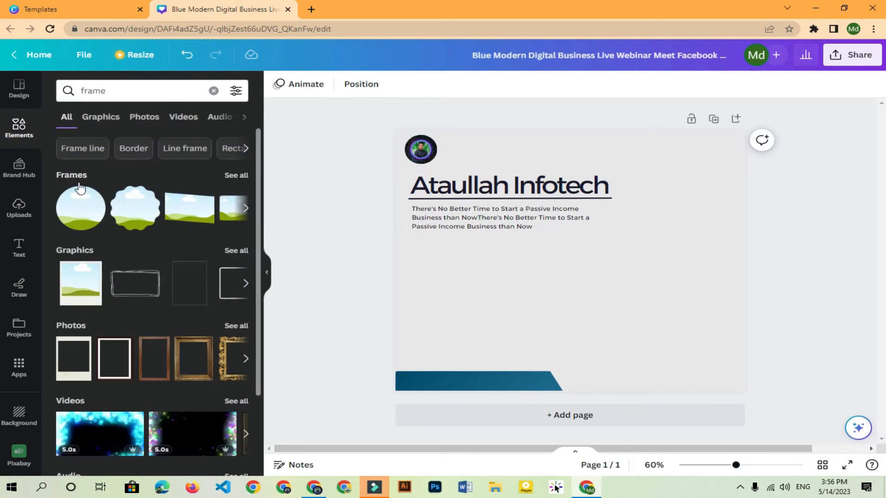
scroll(124, 323, "down", 2)
scroll(148, 253, "up", 2)
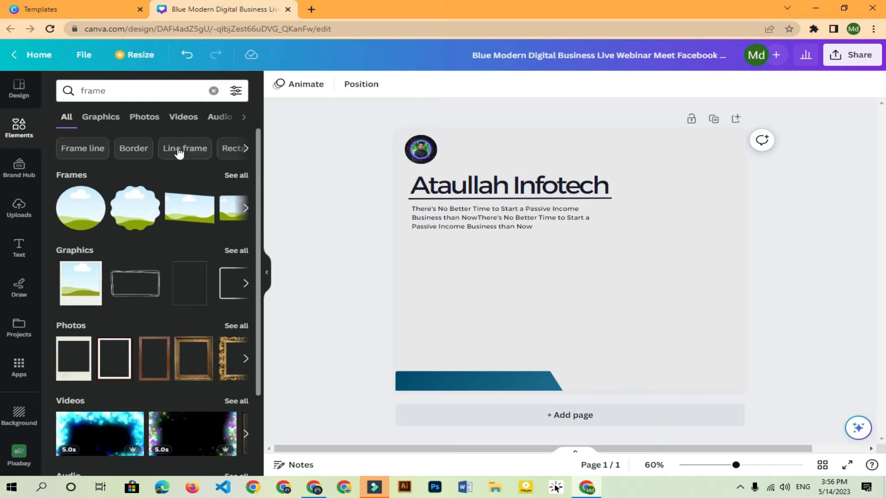
left_click(214, 92)
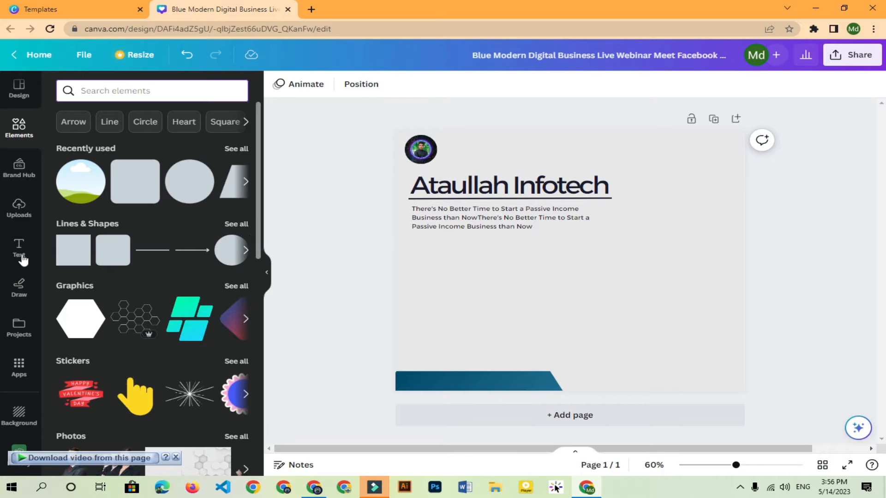
left_click(240, 224)
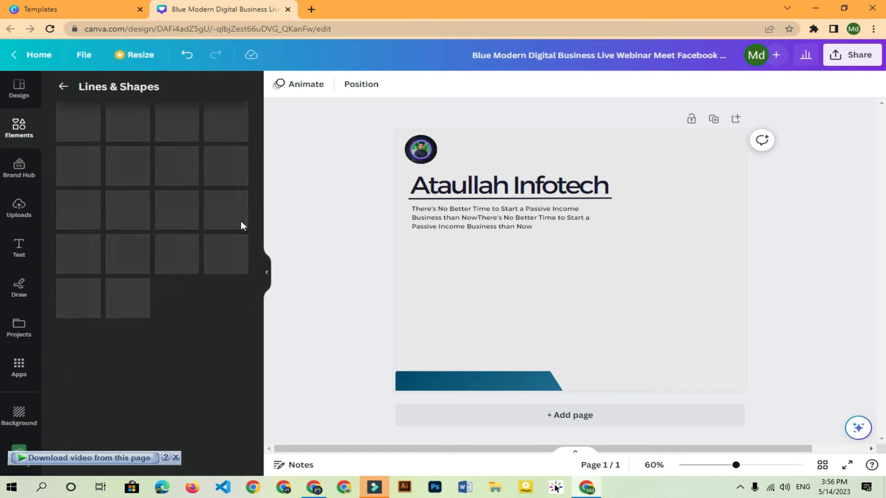
scroll(159, 254, "down", 5)
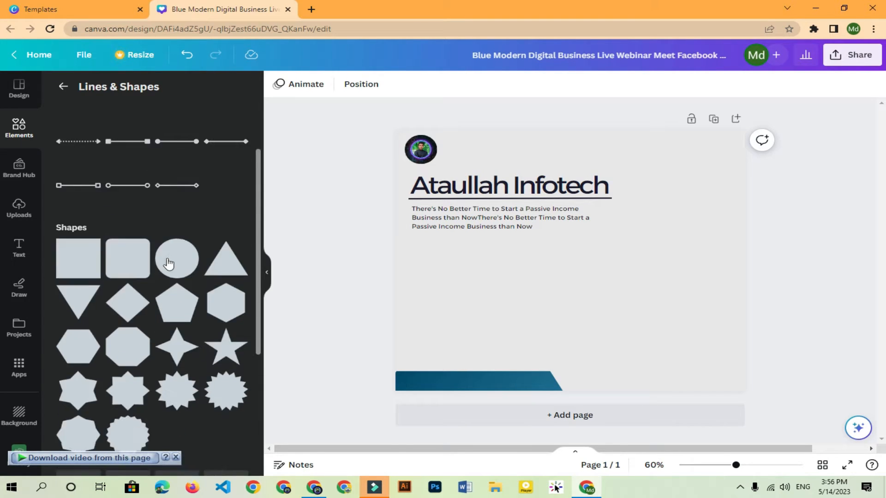
scroll(146, 249, "up", 1)
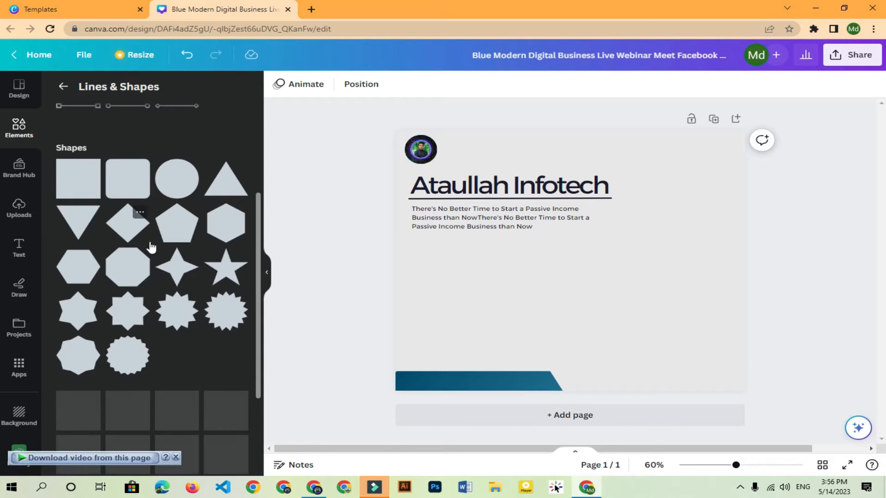
scroll(133, 208, "down", 4)
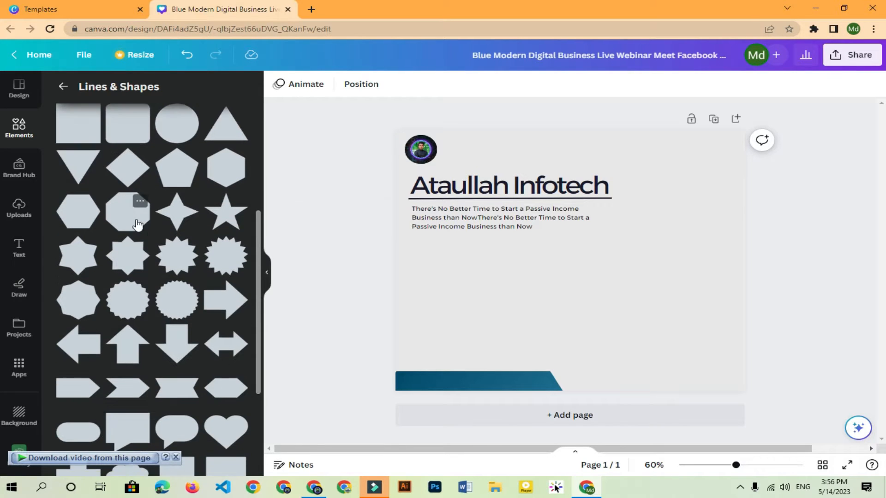
scroll(146, 247, "down", 1)
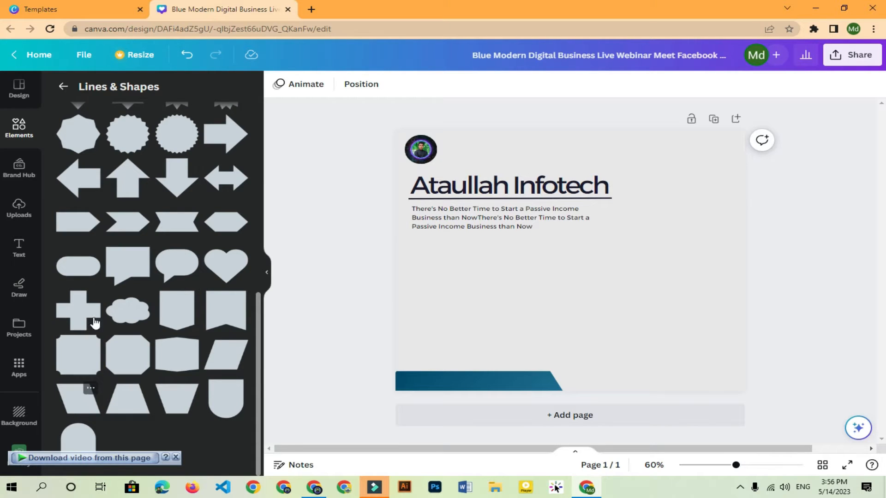
scroll(84, 349, "up", 4)
left_click(84, 187)
Enlarge and tilt the new square and place it so it runs off the page's upper right edge
left_click(550, 265)
left_click_drag(614, 299, 675, 390)
left_click_drag(706, 305, 682, 351)
left_click_drag(648, 304, 778, 232)
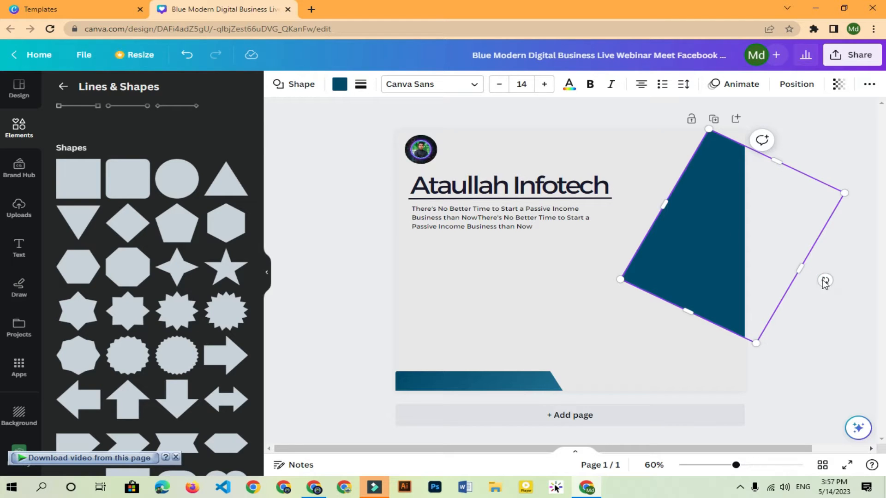
left_click(609, 360)
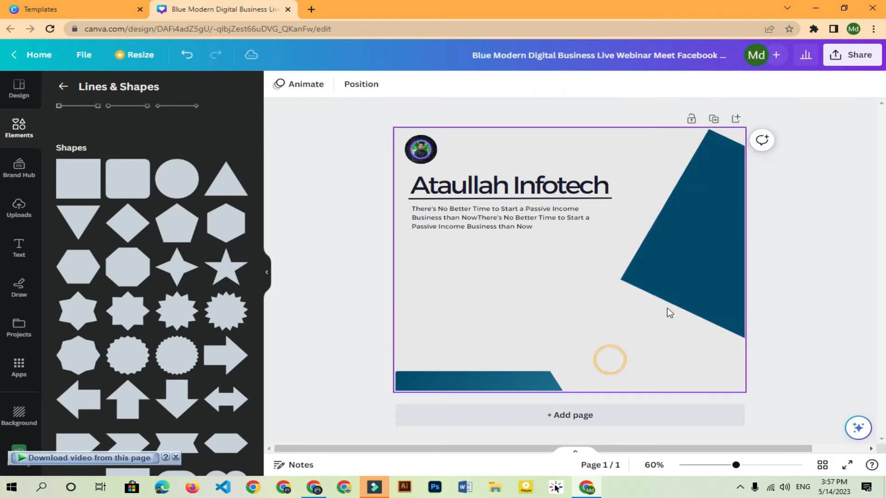
Lengthen the tilted dark blue shape past the page's bottom edge, to about 413 by 846, with a steeper slant
left_click(694, 282)
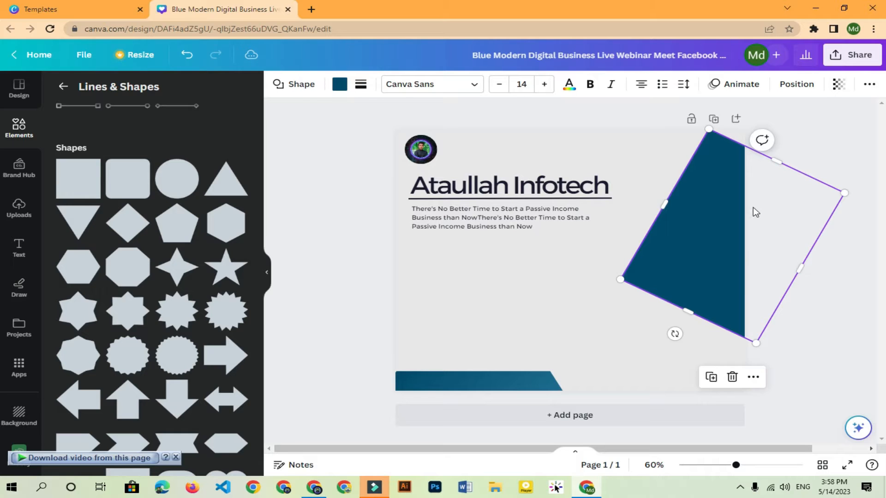
left_click_drag(675, 334, 682, 427)
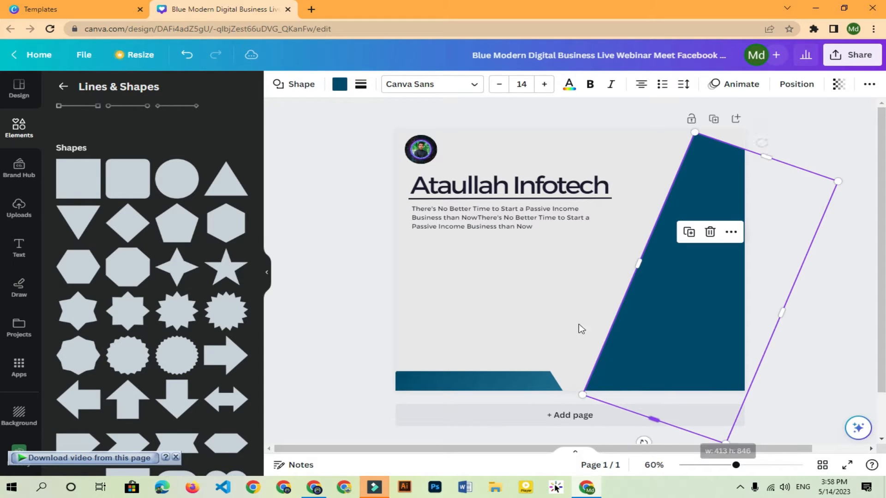
left_click(495, 261)
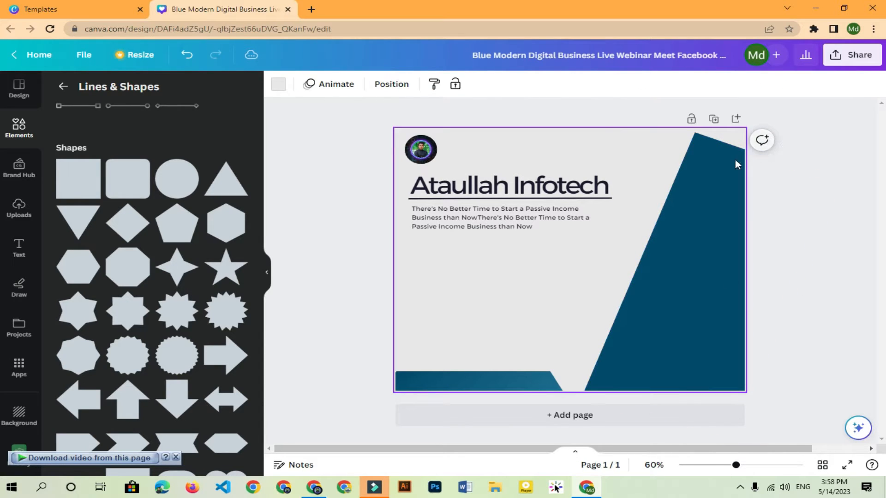
Extend the tilted shape beyond the page's top edge so it fills the upper right corner
left_click(722, 165)
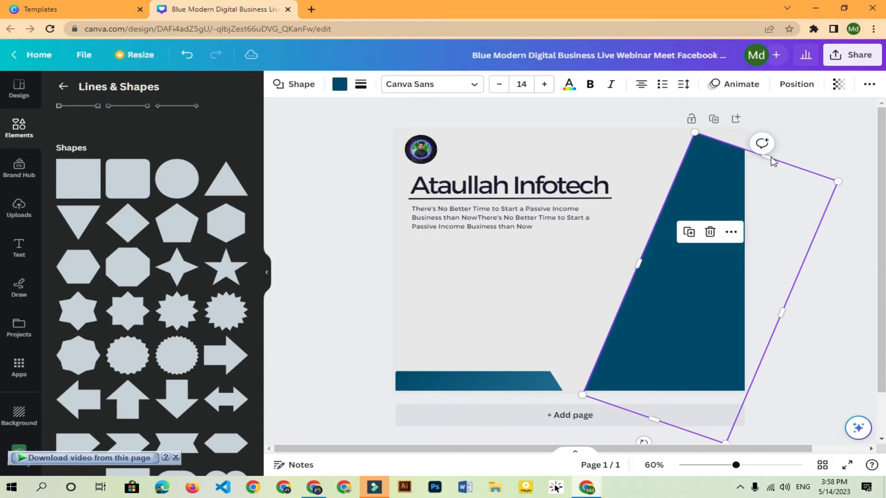
left_click(627, 177)
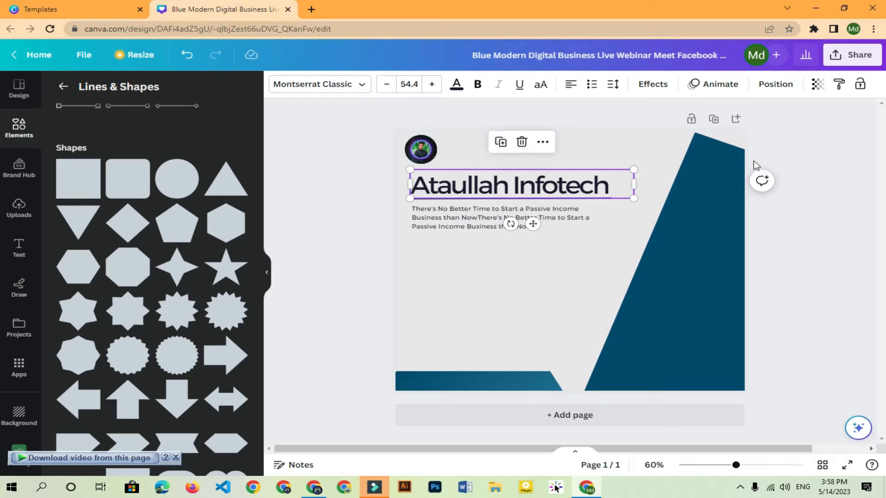
left_click(732, 166)
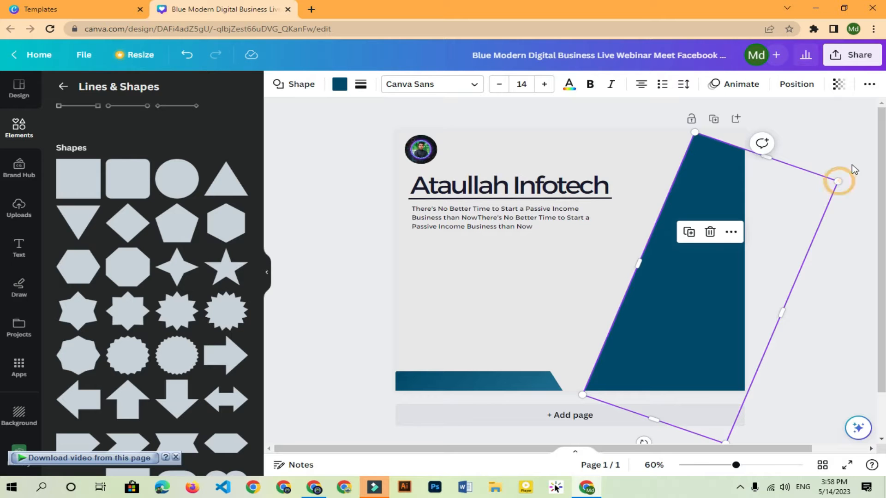
mouse_move(686, 311)
left_mouse_down()
mouse_move(722, 255)
mouse_move(696, 297)
left_mouse_up()
left_click_drag(662, 402, 653, 424)
left_click(510, 253)
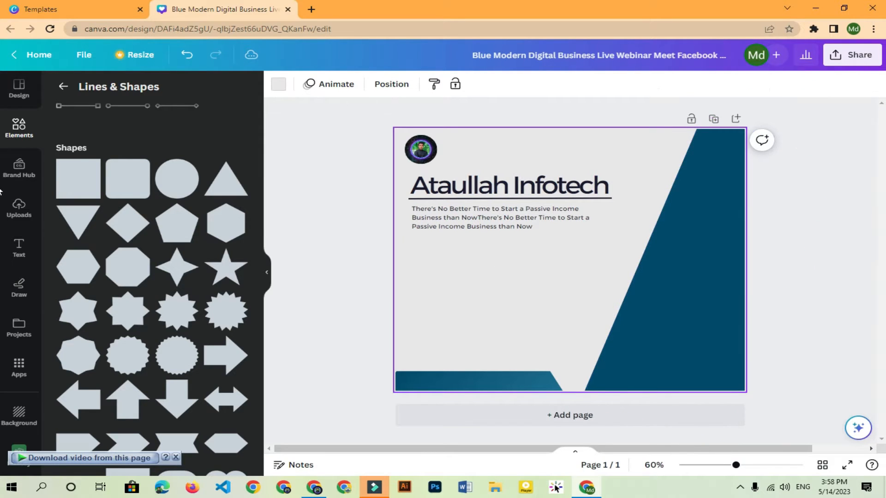
Try the blue-to-purple gradient on the slanted shape, and fill it with the purple-to-green gradient instead
left_click(714, 313)
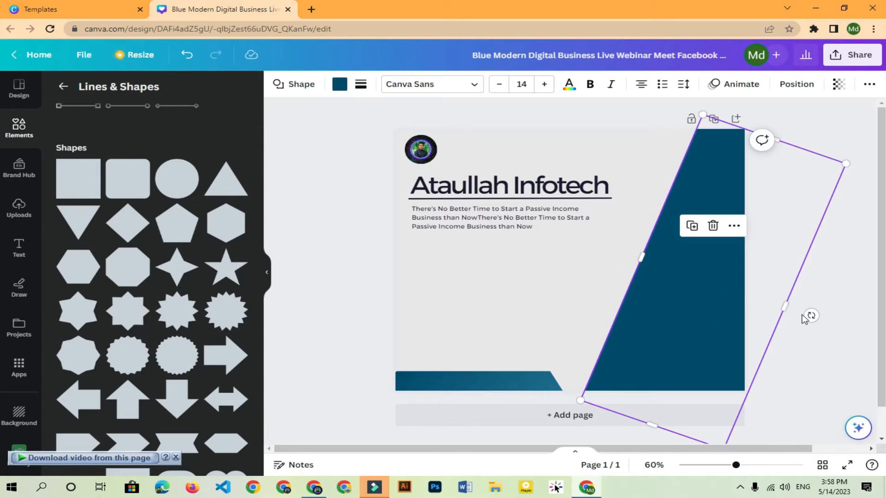
left_click(544, 317)
left_click(700, 300)
left_click(339, 85)
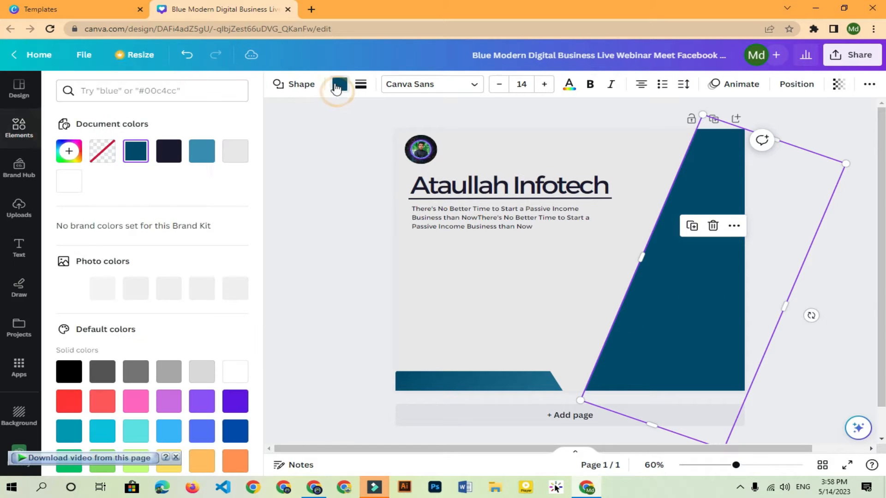
scroll(173, 429, "down", 1)
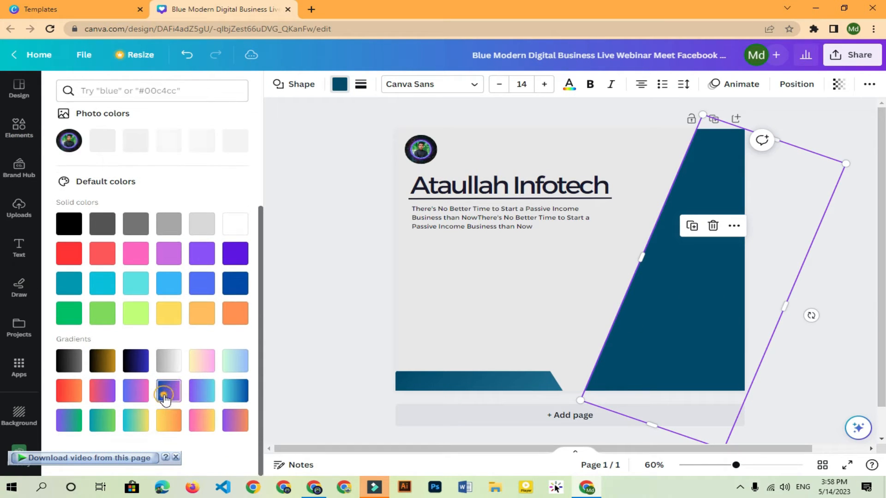
left_click(178, 392)
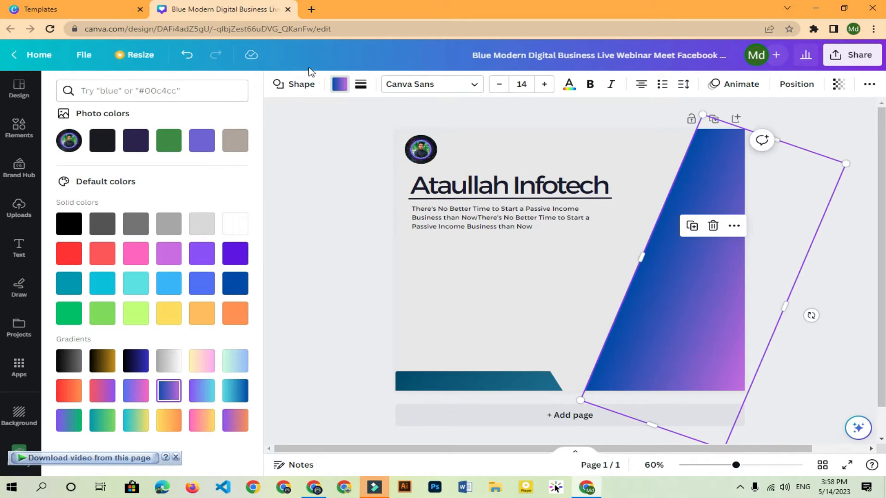
left_click(73, 428)
left_click(522, 259)
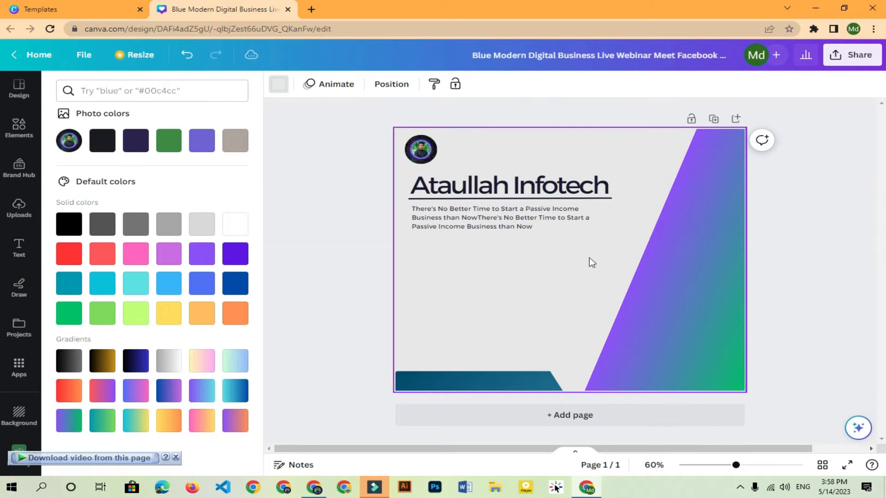
Rotate the gradient shape slightly and reposition it as a slanted panel covering the page's right side
left_click(712, 280)
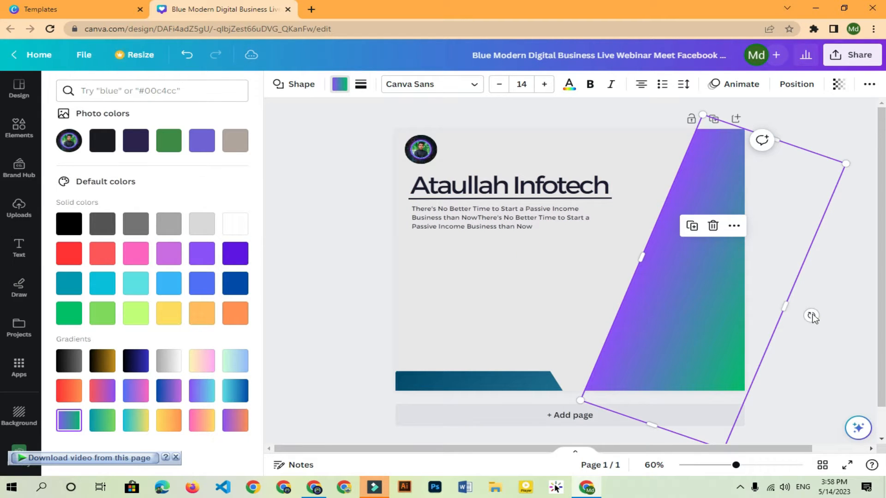
left_click_drag(700, 289, 622, 274)
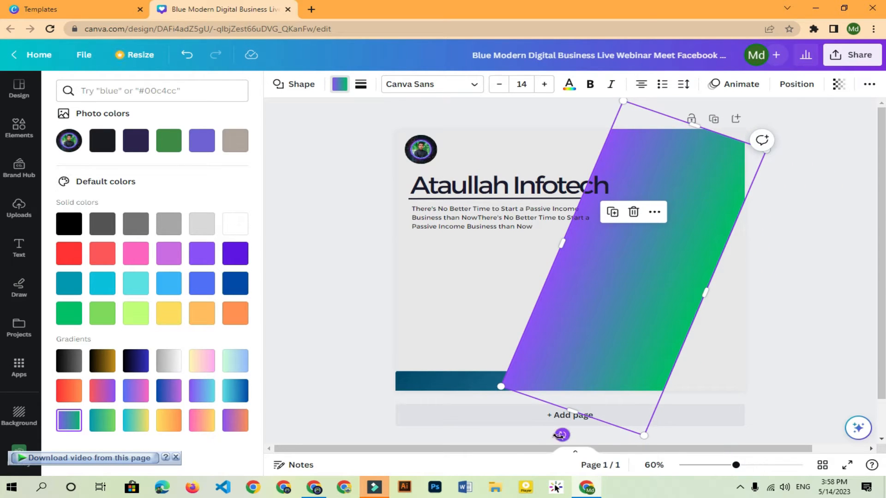
left_click_drag(625, 323, 668, 340)
left_click(549, 326)
left_click(692, 340)
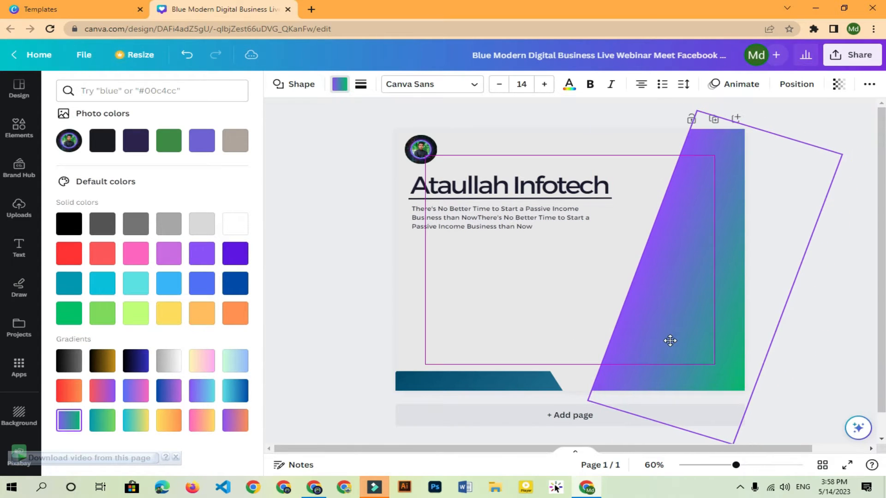
left_click(516, 288)
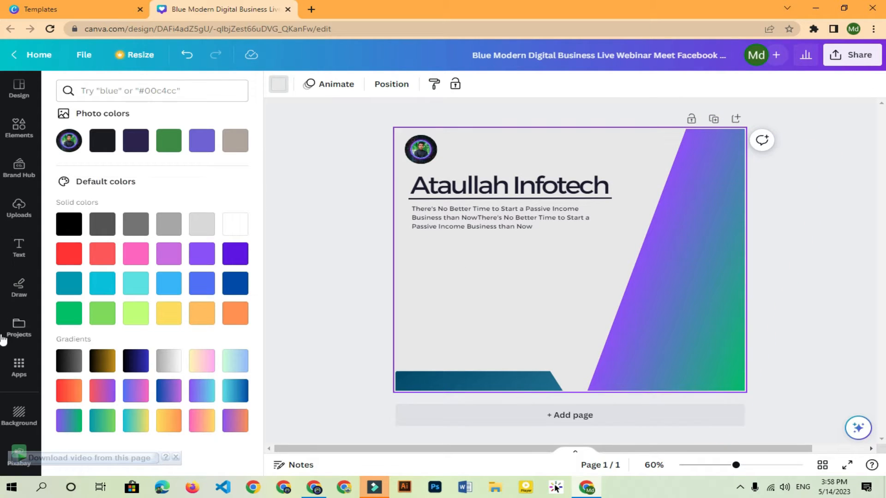
left_click(24, 91)
scroll(146, 266, "down", 4)
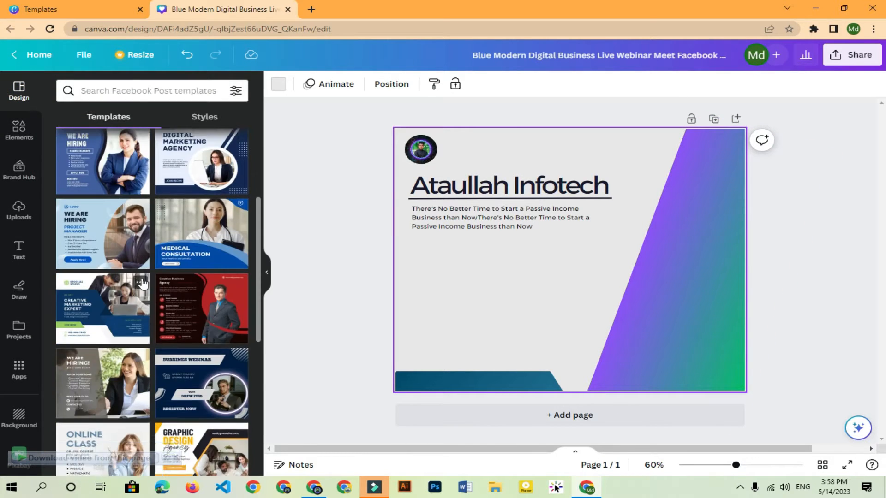
scroll(88, 262, "up", 2)
left_click(19, 210)
left_click(18, 169)
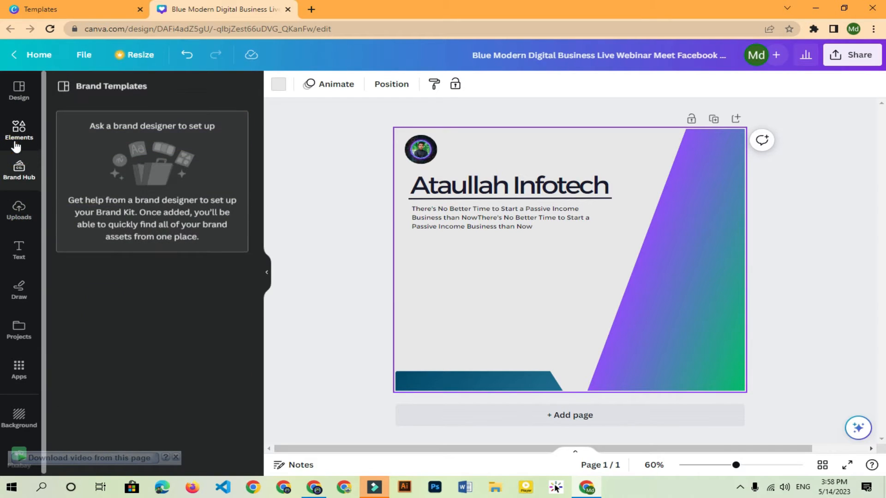
Search the elements library for "frame" and limit the results to frames
left_click(17, 131)
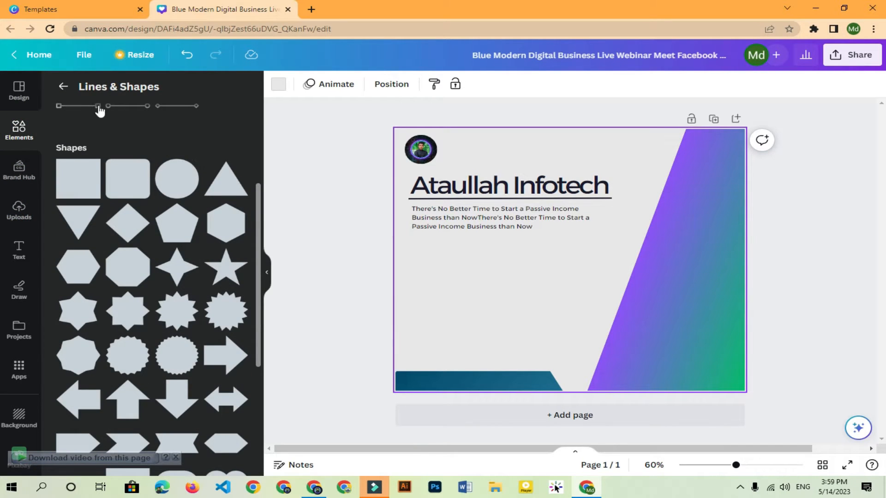
scroll(113, 119, "up", 1)
left_click(64, 86)
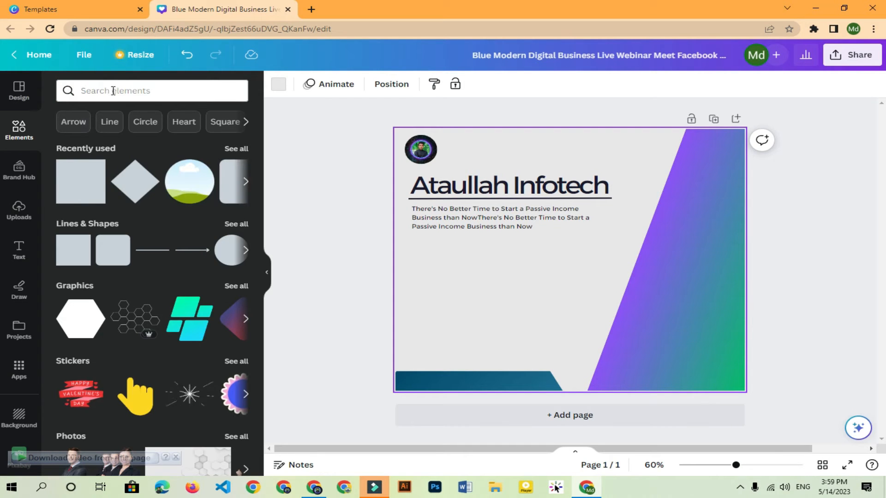
left_click(113, 91)
left_click(85, 138)
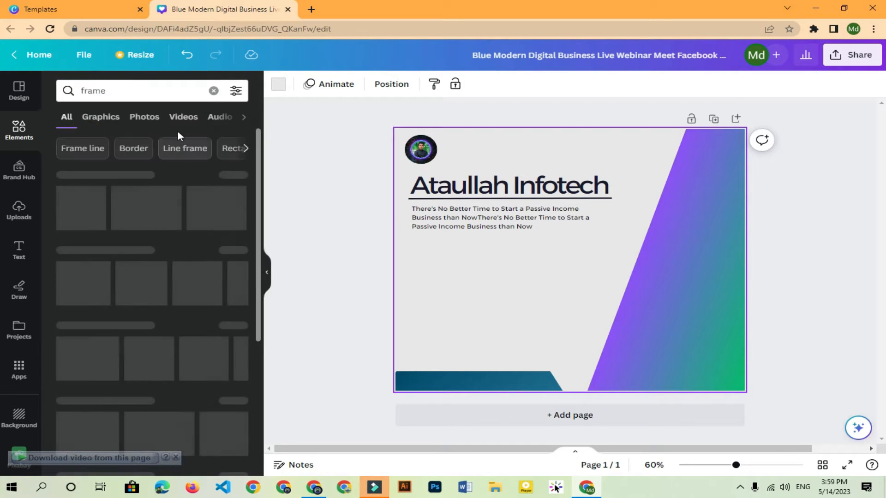
left_click(235, 175)
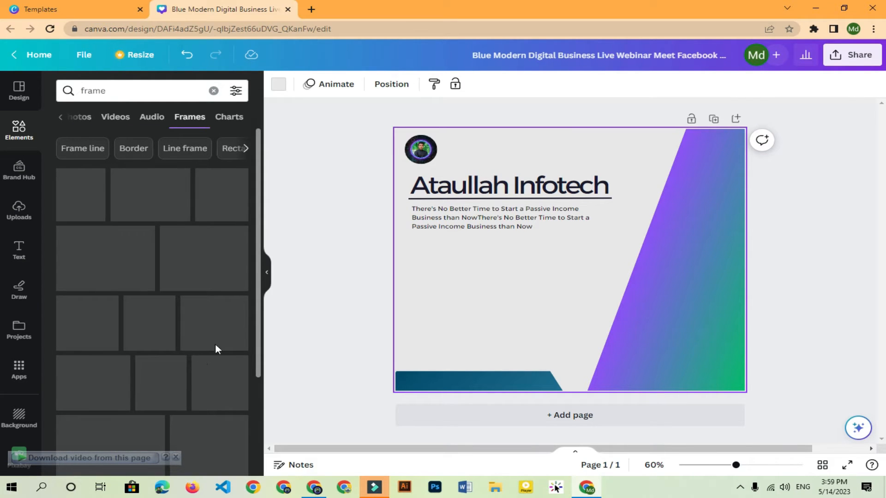
Browse the frame results for a shape that could hold a photo in the design
scroll(212, 340, "down", 5)
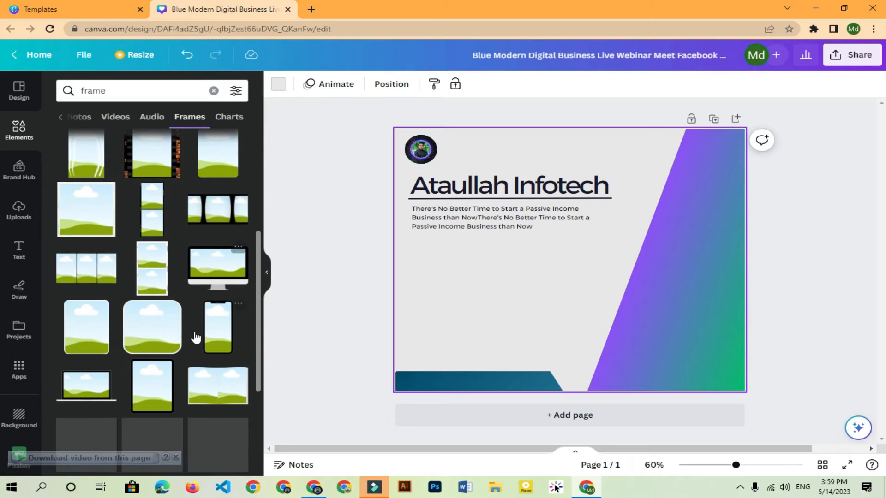
scroll(197, 342, "down", 8)
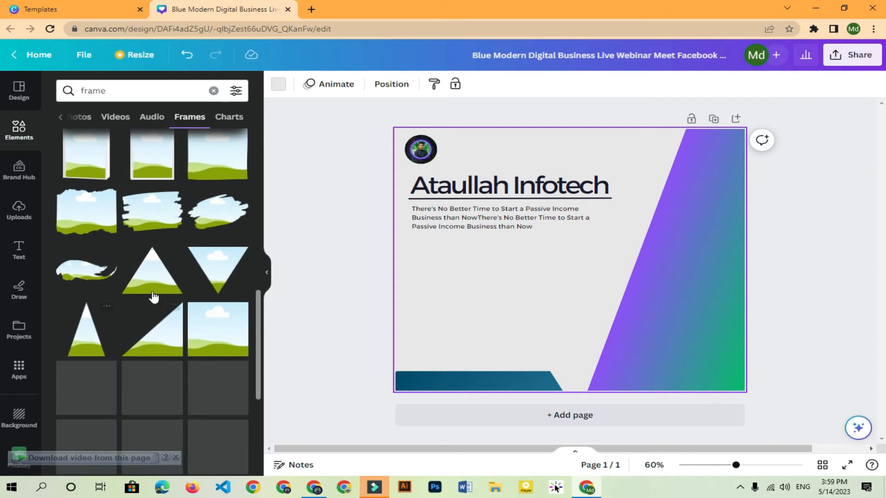
scroll(143, 214, "down", 8)
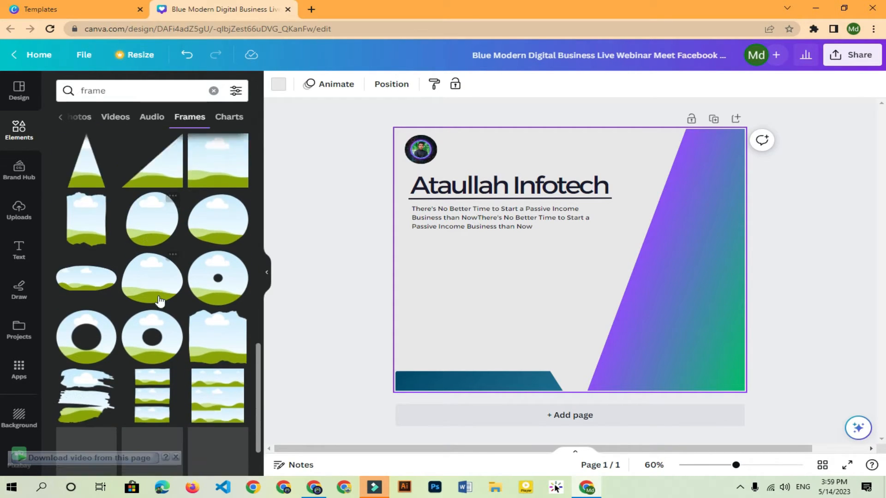
scroll(140, 314, "up", 3)
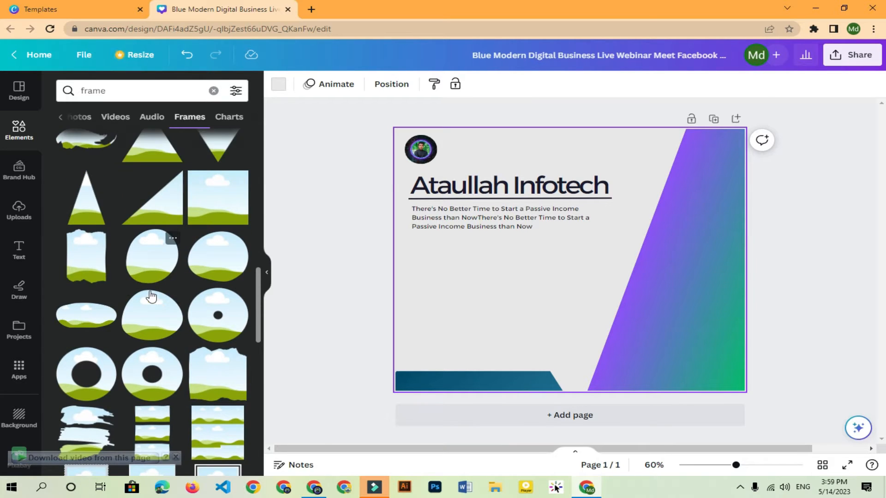
scroll(162, 305, "down", 10)
scroll(172, 305, "up", 3)
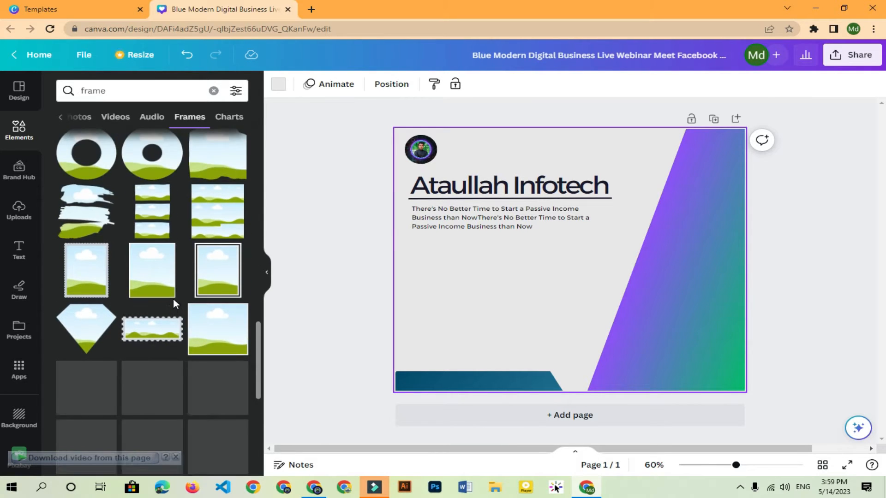
scroll(177, 314, "down", 6)
scroll(179, 318, "up", 3)
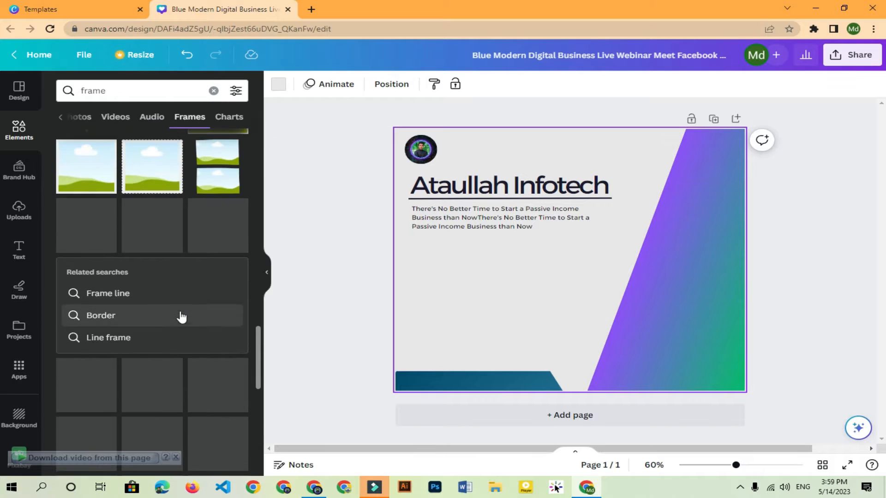
scroll(153, 323, "down", 7)
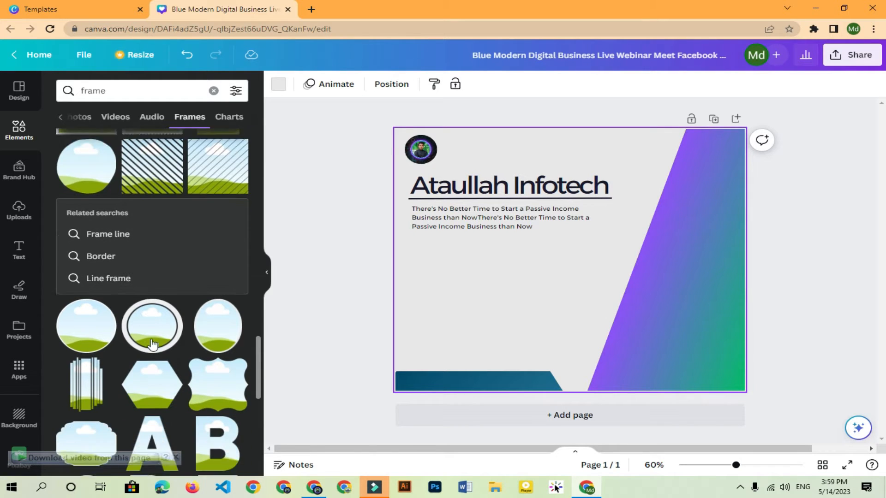
scroll(142, 309, "down", 5)
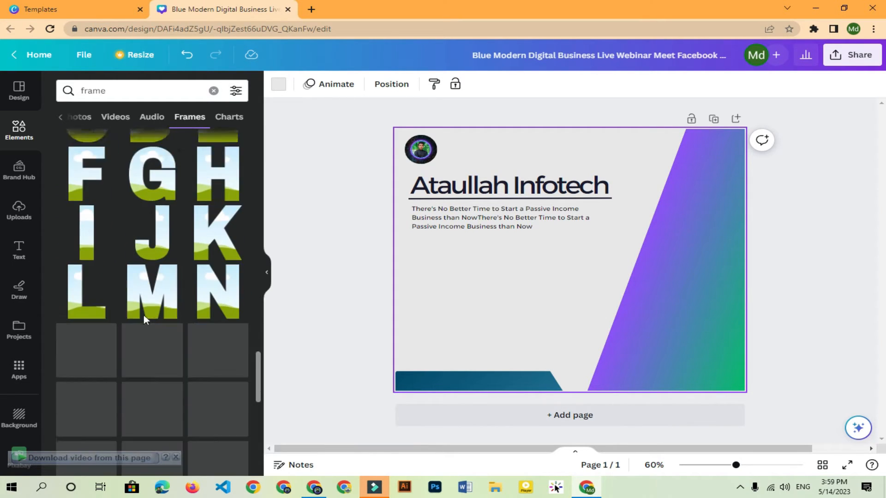
scroll(166, 318, "down", 5)
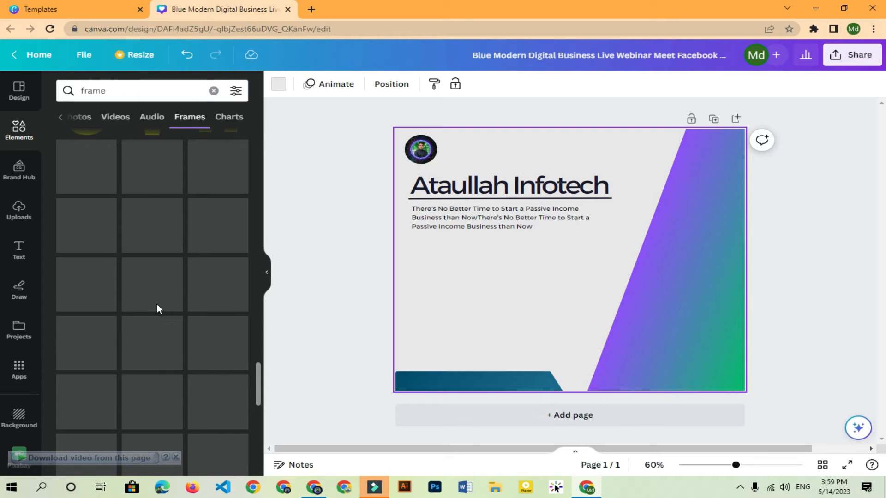
scroll(157, 307, "down", 6)
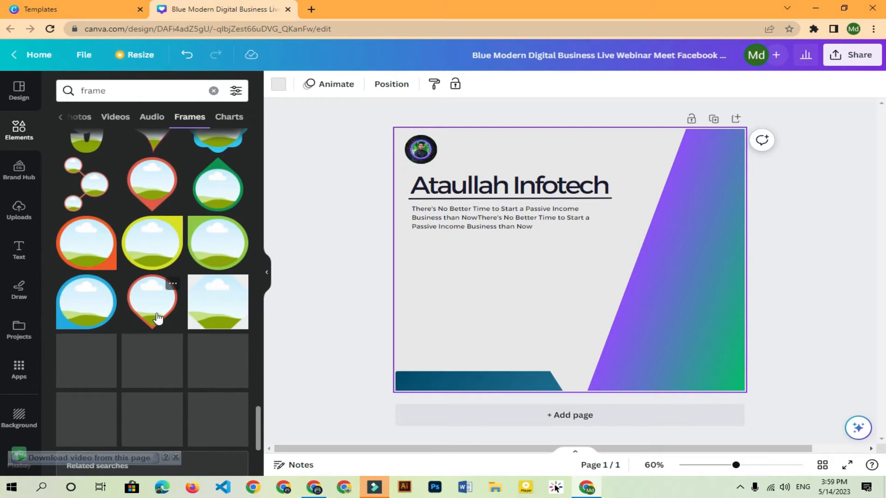
scroll(157, 319, "down", 5)
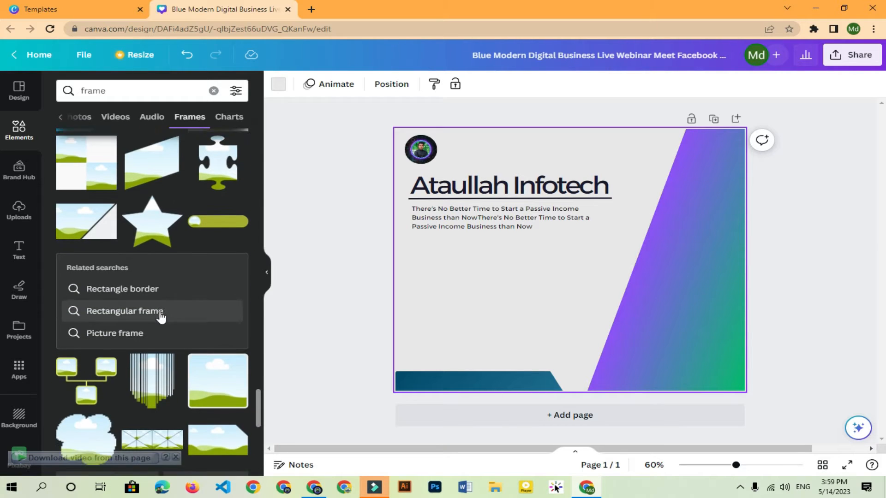
scroll(162, 314, "down", 5)
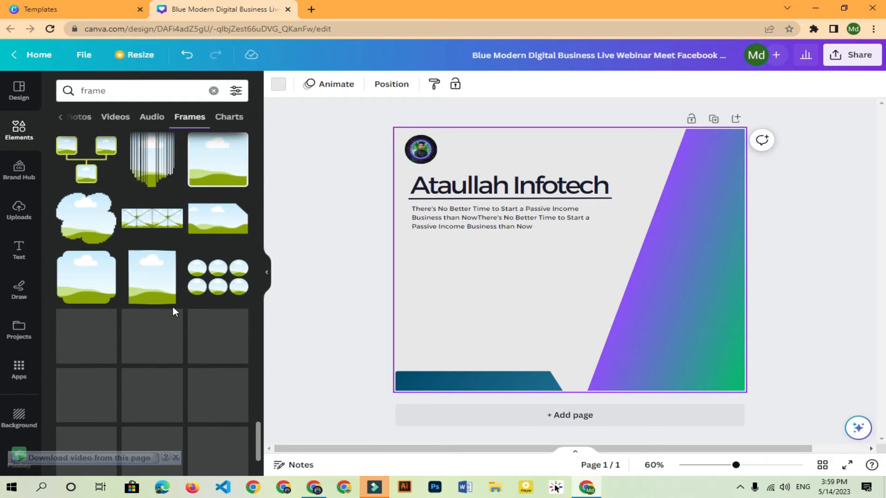
scroll(172, 313, "down", 3)
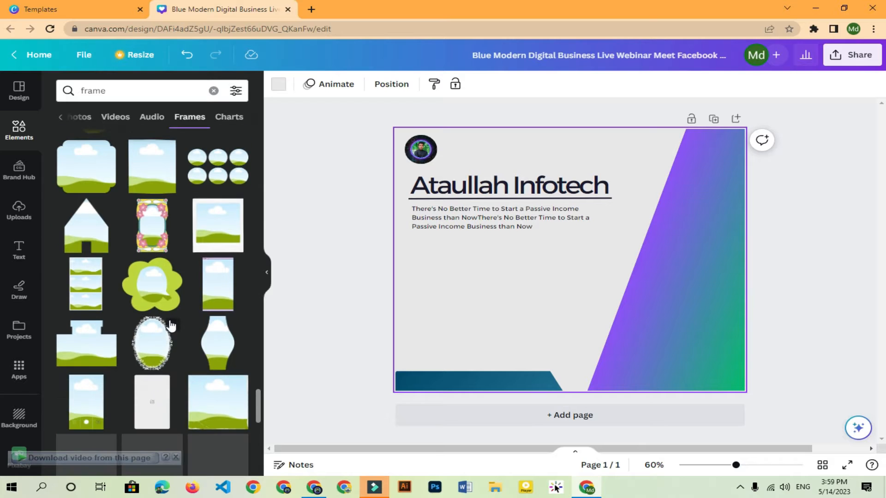
scroll(171, 326, "down", 5)
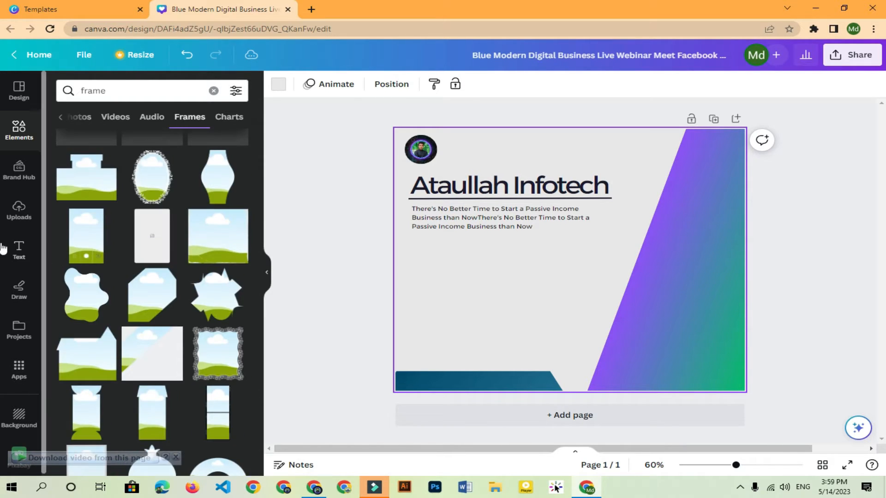
Upload the portrait photo 1676081997226.jpg from the My Information folder inside Pictures
left_click(19, 210)
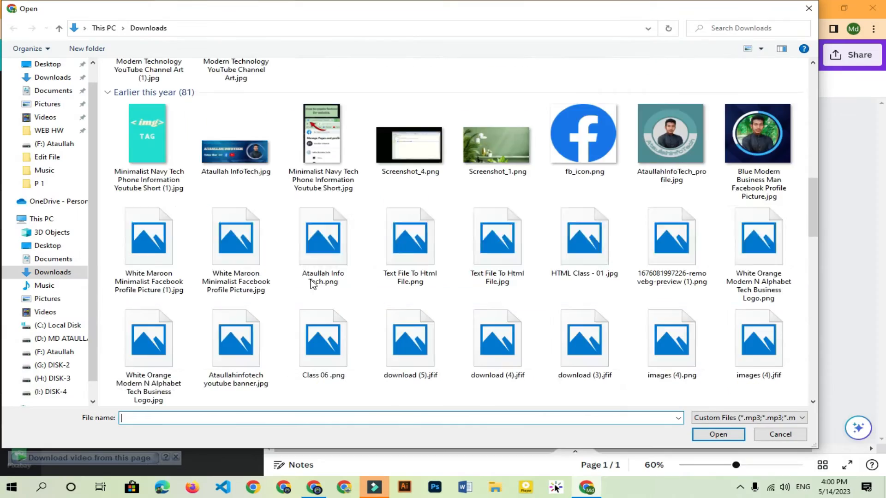
scroll(508, 270, "down", 10)
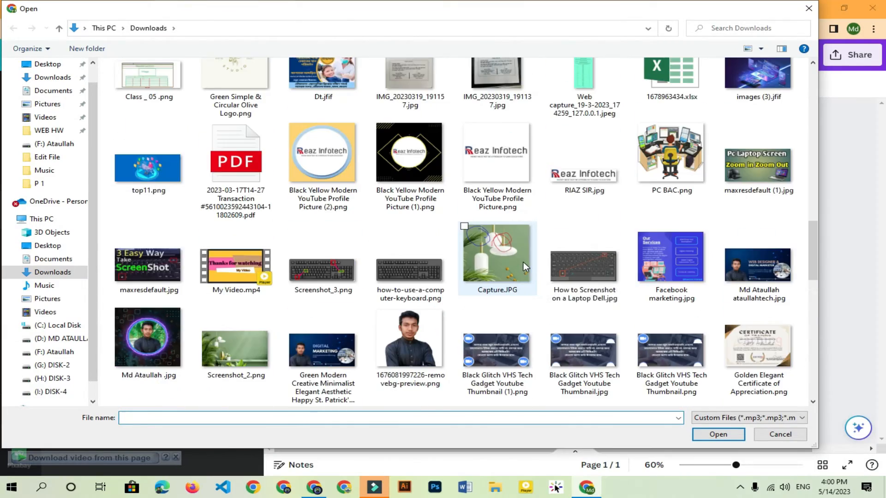
scroll(523, 263, "down", 10)
scroll(463, 280, "down", 1)
scroll(455, 279, "up", 10)
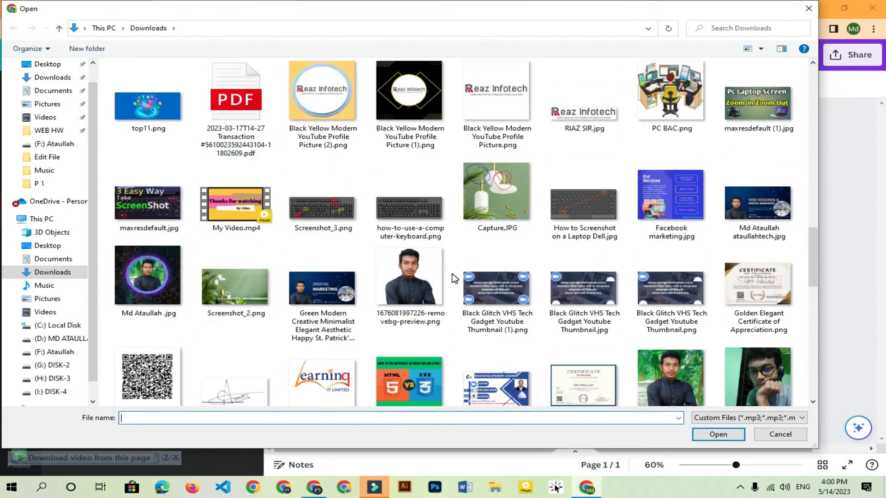
scroll(452, 288, "up", 10)
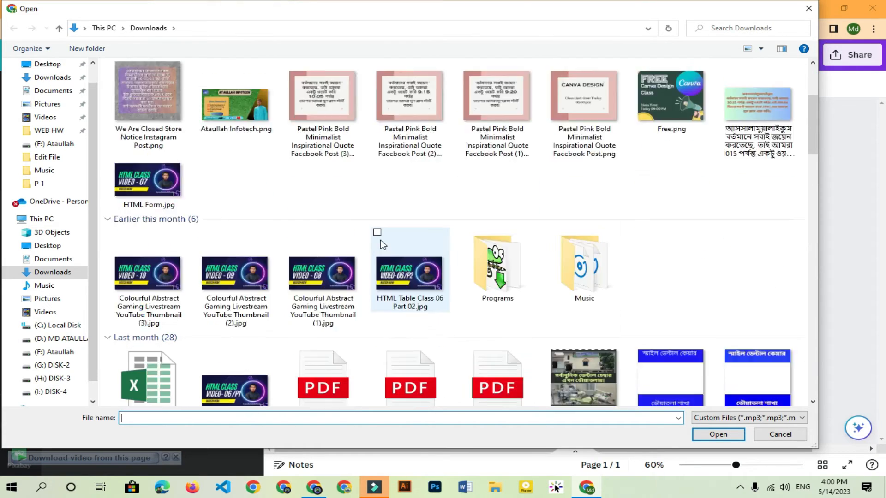
left_click(46, 106)
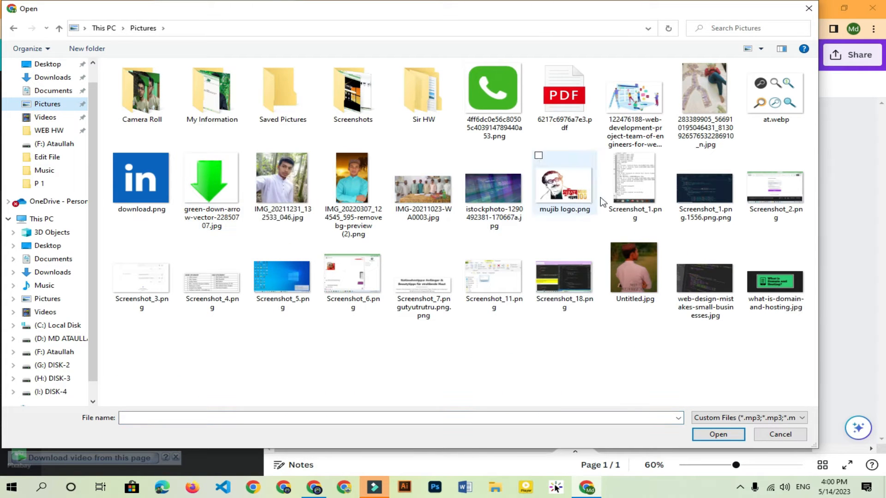
double_click(213, 106)
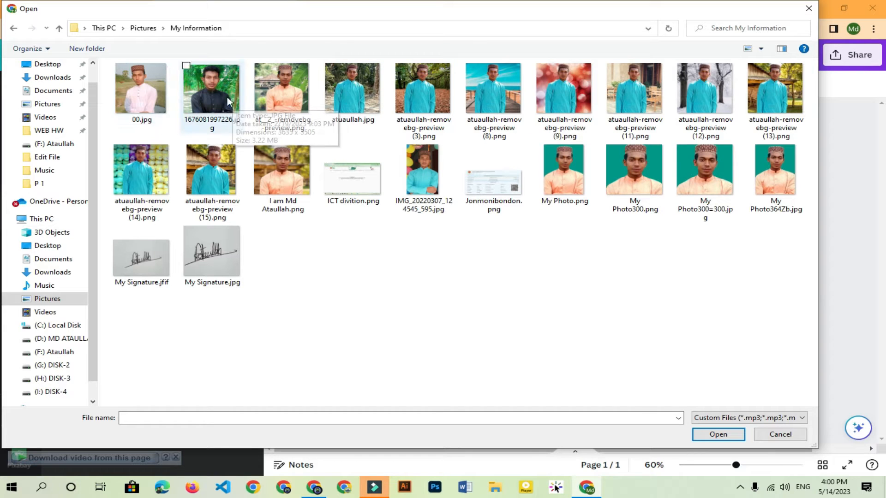
left_click(212, 95)
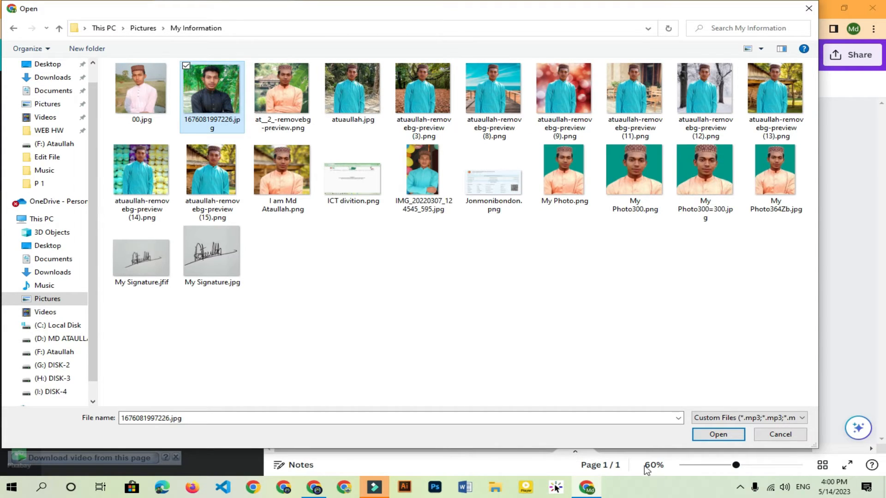
left_click(716, 439)
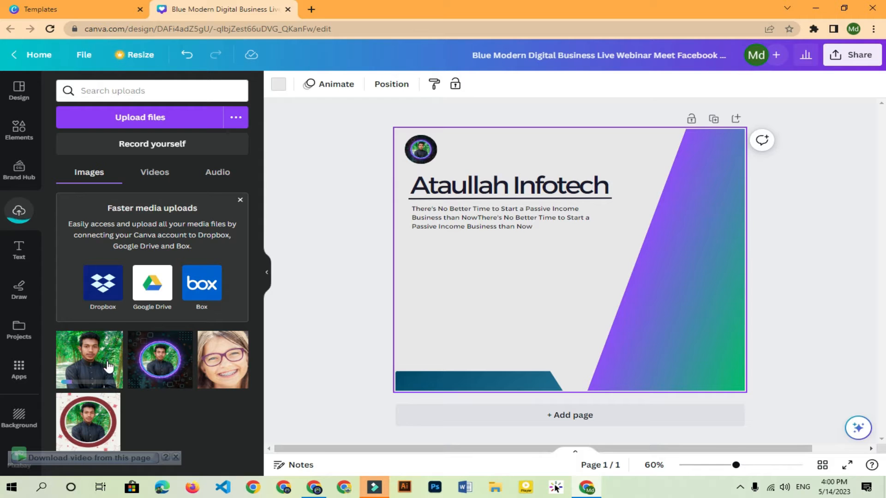
Place the uploaded portrait photo on the page, positioned over the slanted gradient panel just above the footer, and select it
left_click_drag(96, 369, 596, 248)
left_click_drag(665, 290, 644, 270)
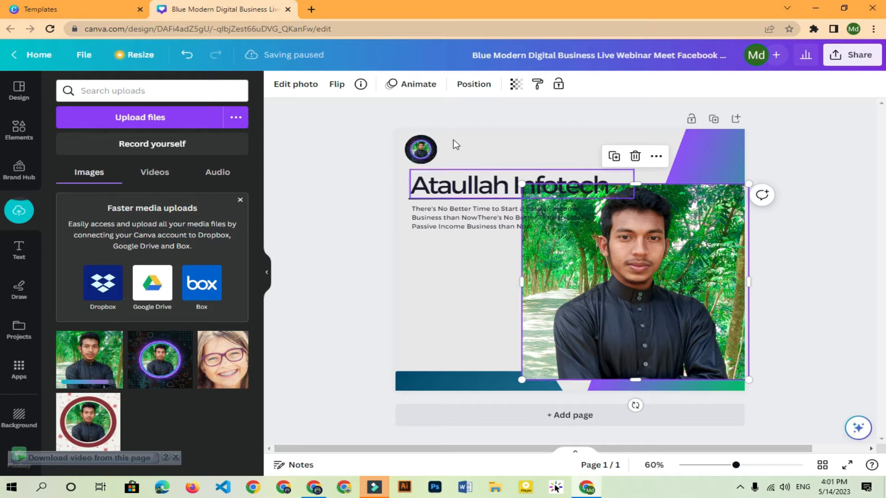
mouse_move(657, 279)
left_mouse_down()
mouse_move(651, 271)
mouse_move(665, 258)
mouse_move(672, 270)
left_mouse_up()
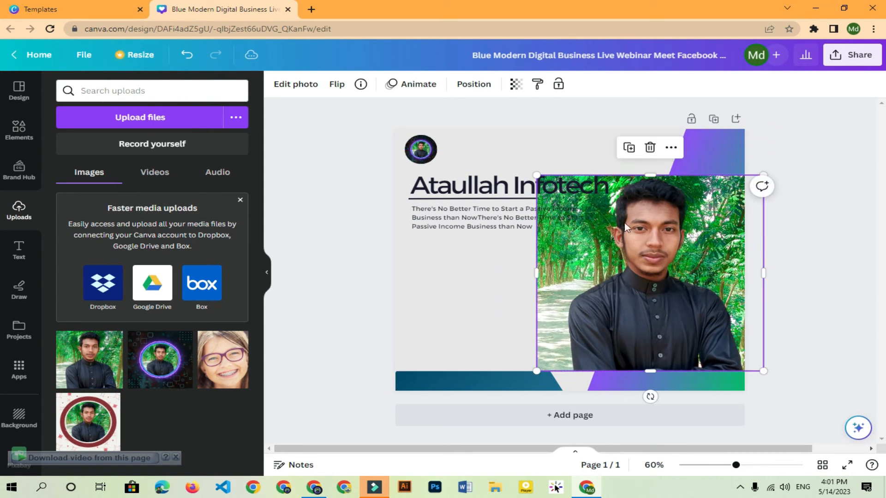
left_click(498, 300)
left_click(678, 273)
key("Print")
left_click_drag(219, 37, 462, 247)
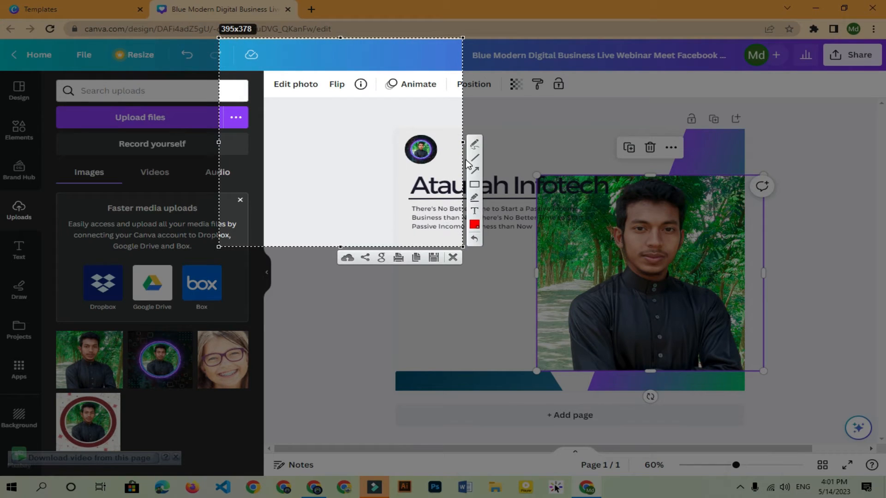
left_click(477, 170)
left_click_drag(378, 229, 321, 112)
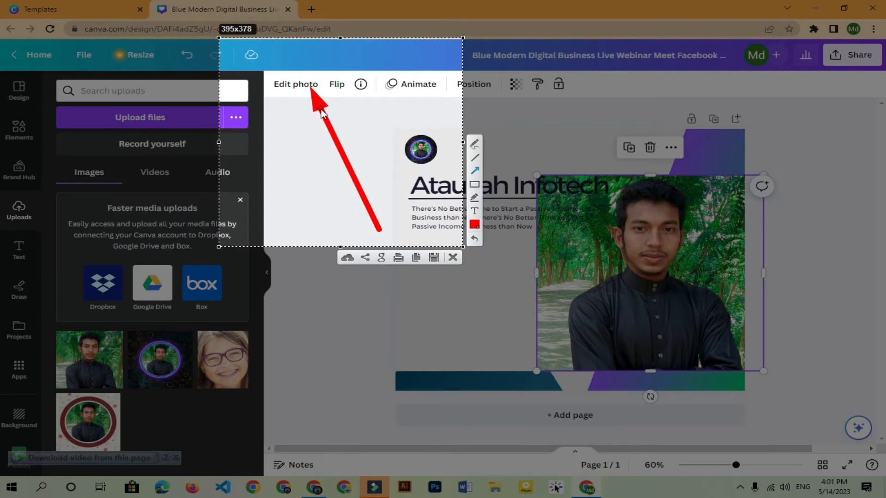
left_click(459, 258)
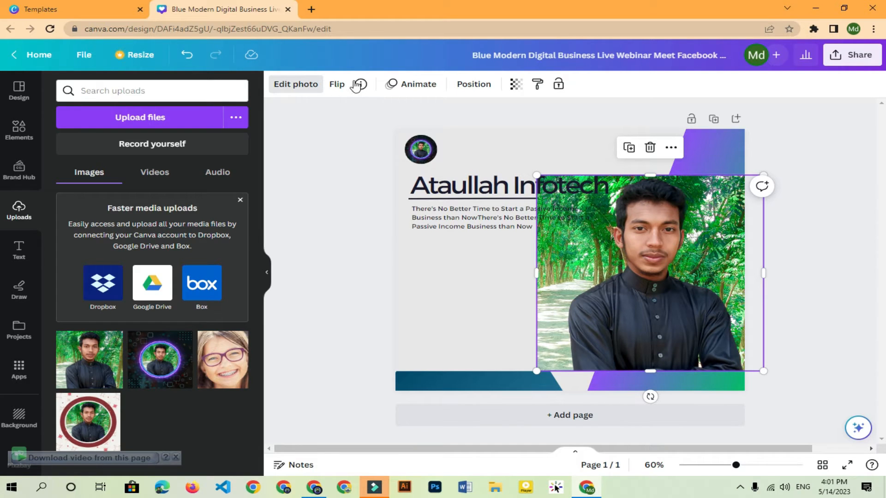
Remove the green background from the portrait photo with BG Remover
left_click(308, 85)
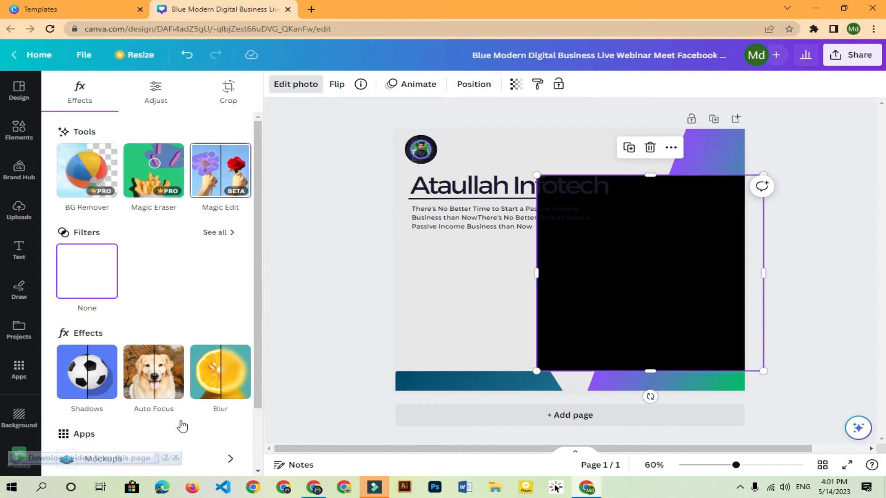
scroll(162, 254, "down", 2)
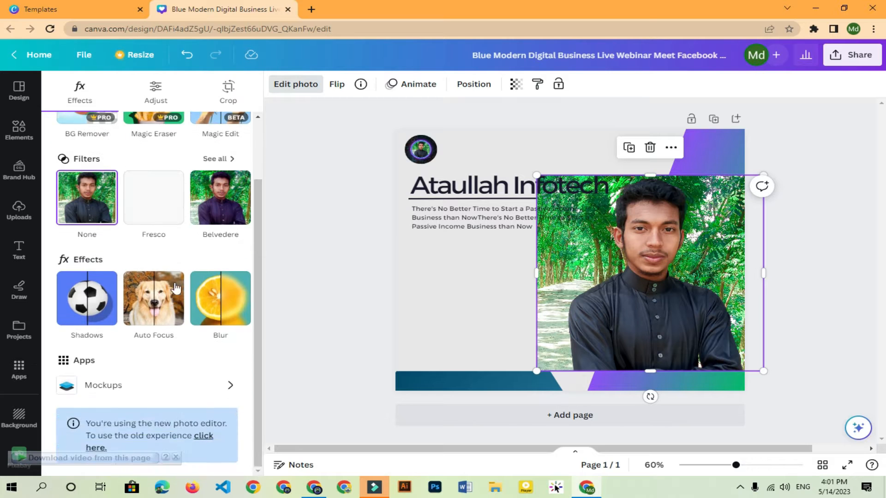
scroll(171, 328, "up", 2)
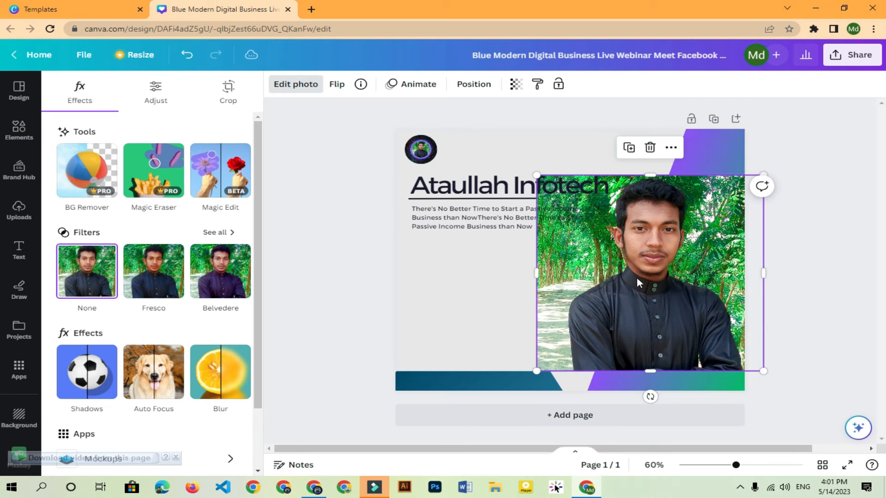
left_click(78, 183)
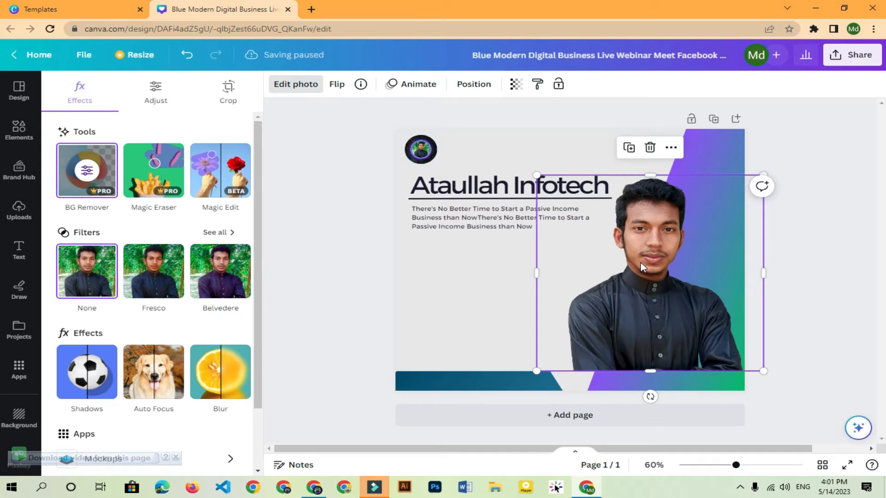
Move the cut-out portrait aside to the page's upper-left area and shift the slanted gradient panel further left
left_click_drag(642, 262, 456, 210)
left_click_drag(663, 338, 647, 336)
left_click_drag(738, 295, 790, 305)
left_click_drag(700, 303, 709, 307)
Place the cut-out portrait over the gradient panel with its lower edge resting on the bottom of the page
left_click(475, 223)
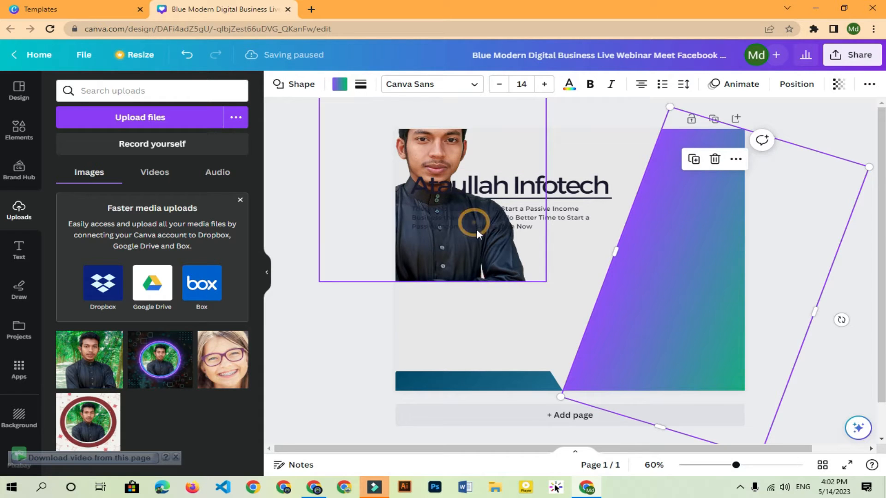
key("ctrl+z")
key("ctrl+z")
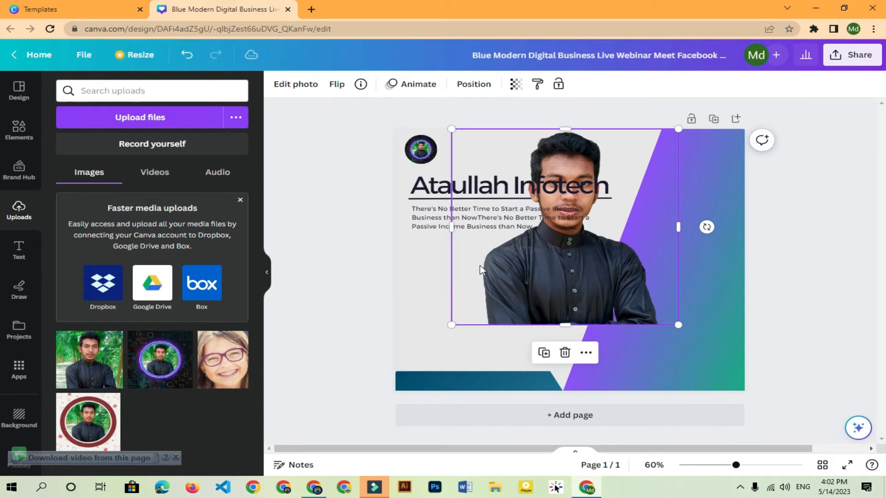
left_click_drag(557, 282, 664, 347)
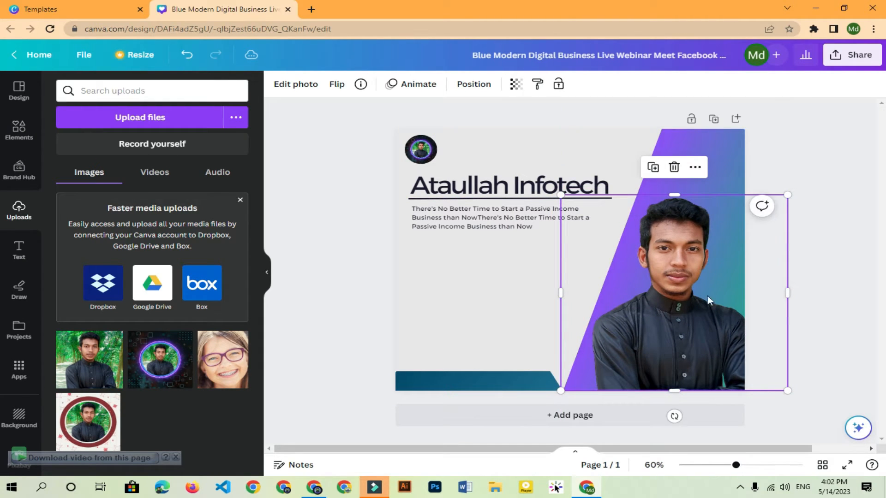
left_click(750, 283)
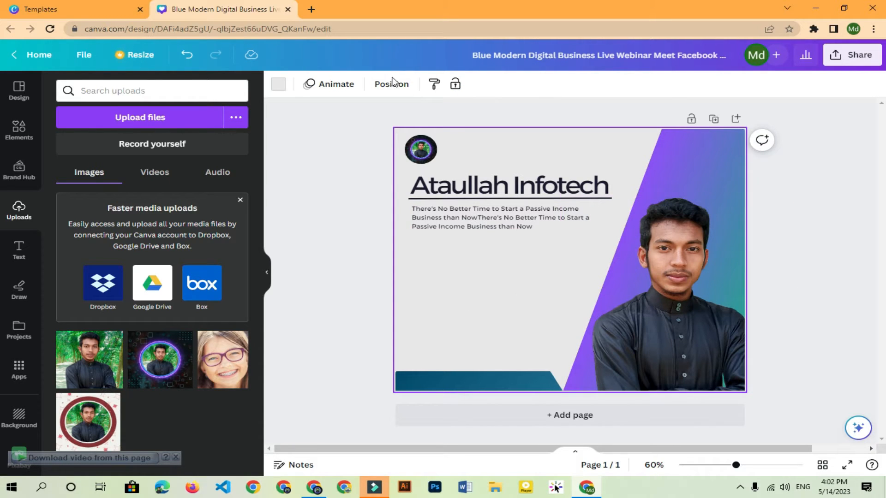
Flip the cut-out portrait horizontally
left_click(687, 314)
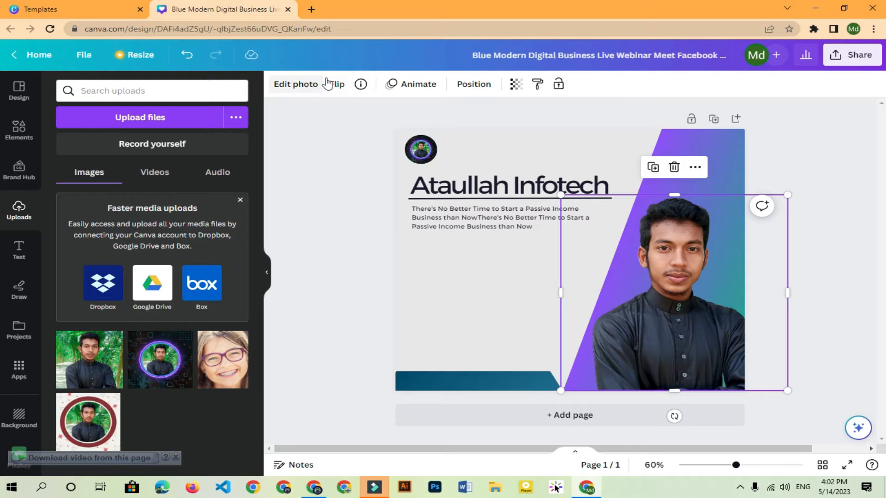
left_click(334, 85)
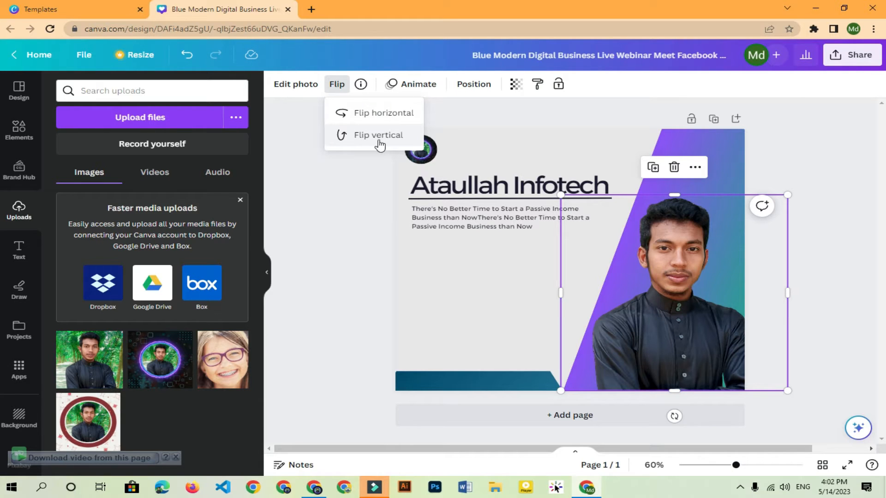
left_click(405, 113)
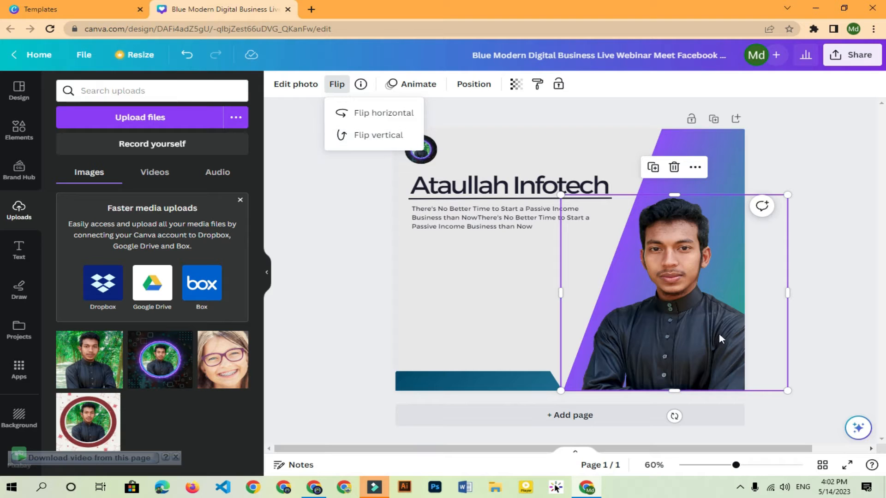
Try a vertical flip on the portrait and flip it back upright
left_click(388, 135)
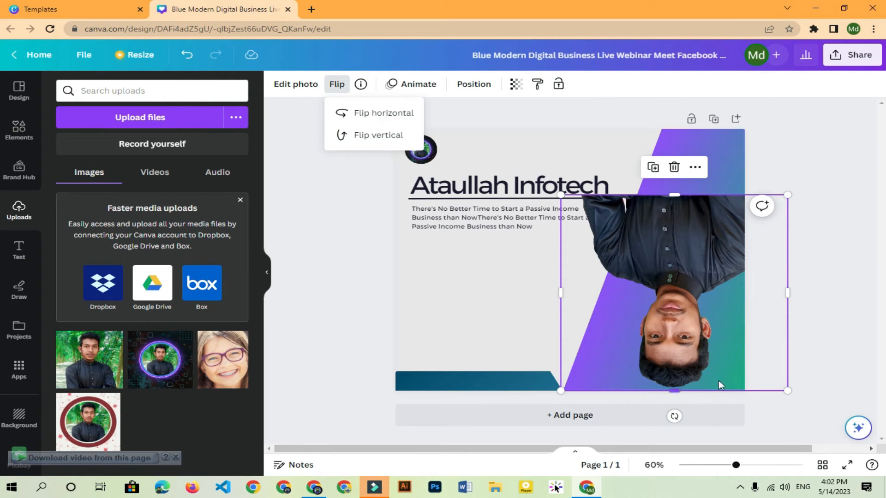
left_click(381, 139)
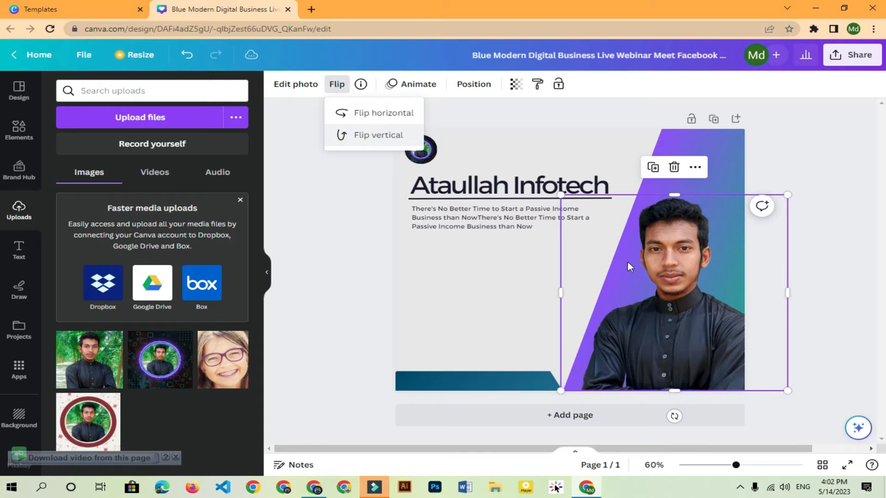
left_click(548, 317)
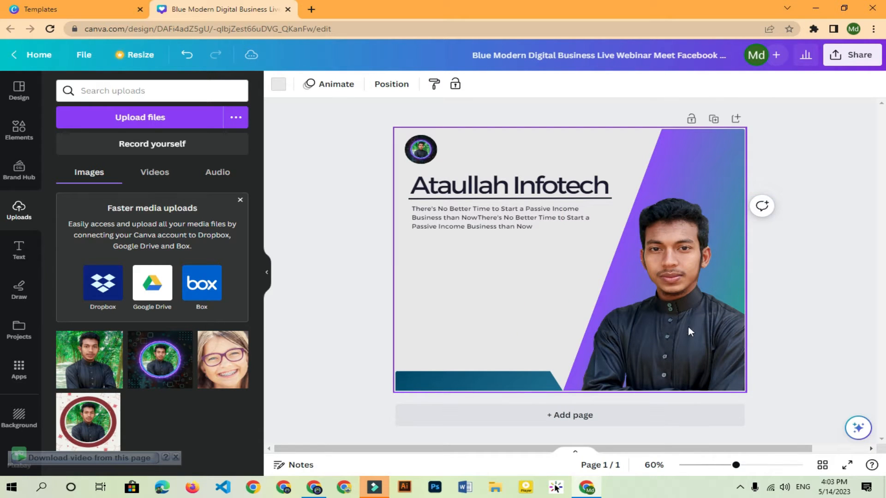
mouse_move(701, 332)
left_mouse_down()
mouse_move(688, 332)
mouse_move(698, 329)
left_mouse_up()
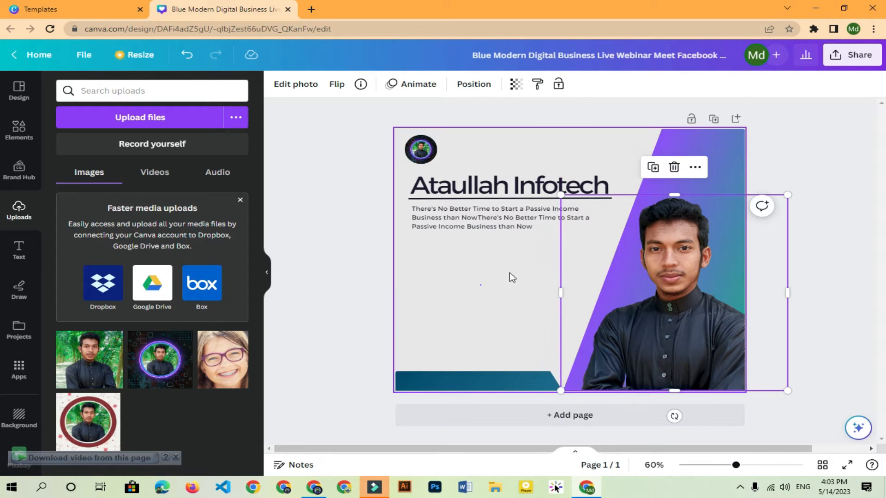
left_click(489, 272)
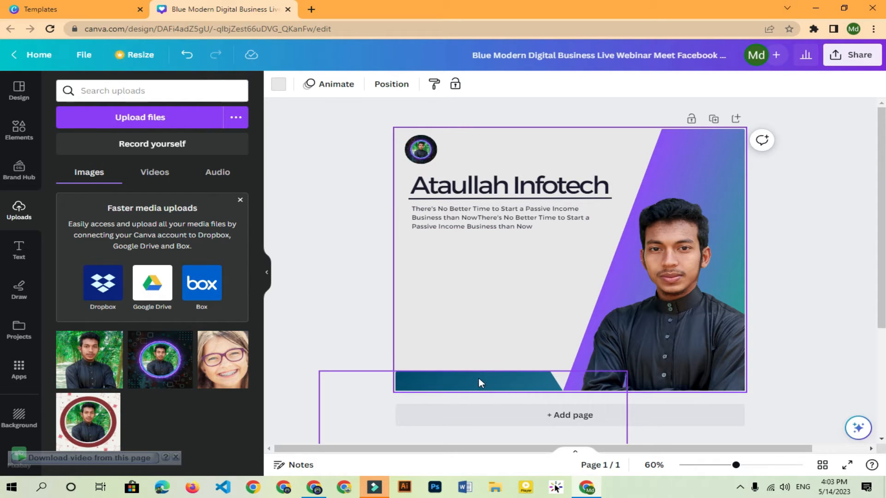
Shift the blue footer bar slightly left to widen the gap beside the gradient panel
left_click(505, 385)
mouse_move(485, 379)
left_mouse_down()
mouse_move(435, 334)
mouse_move(388, 381)
mouse_move(480, 380)
mouse_move(468, 377)
left_mouse_up()
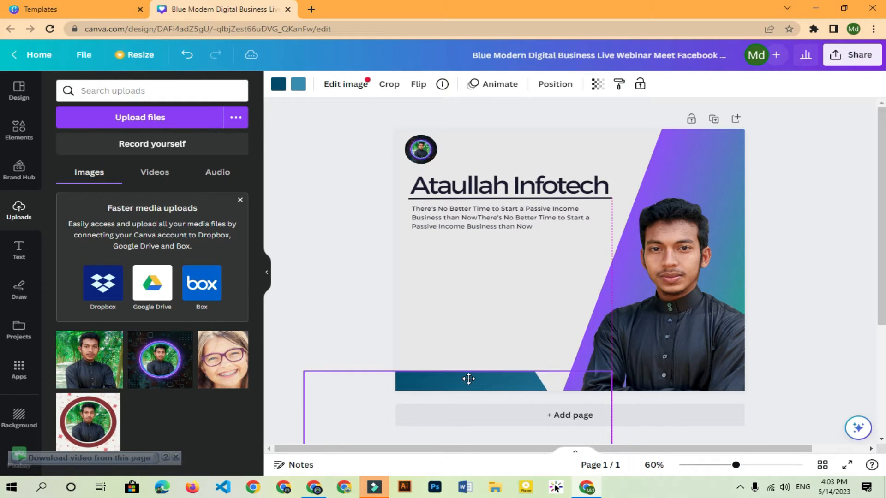
left_click(511, 398)
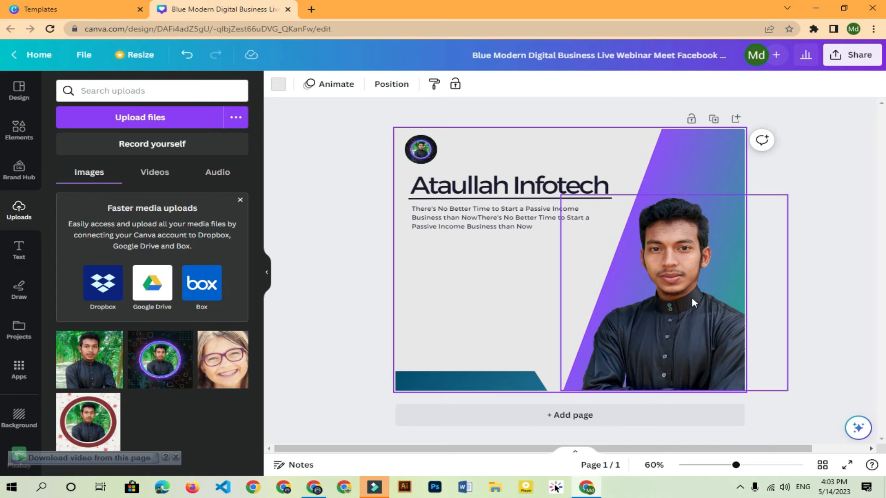
Move the portrait up and left to sit above the footer, and switch its editing from BG Remover to Magic Eraser
left_click_drag(692, 301, 662, 283)
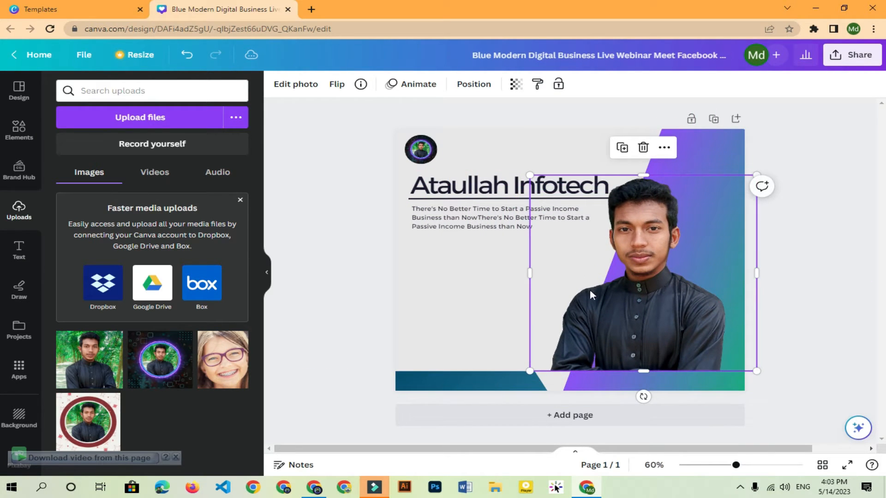
left_click(498, 289)
left_click(664, 281)
left_click(289, 86)
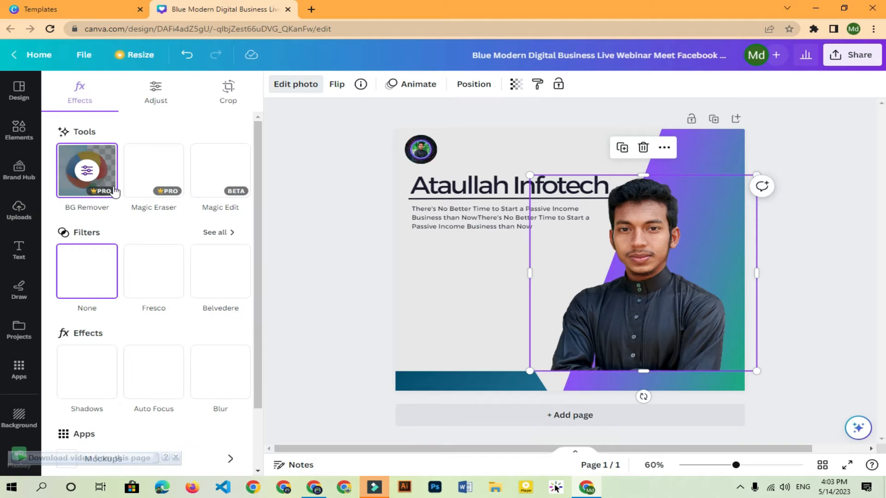
left_click(148, 185)
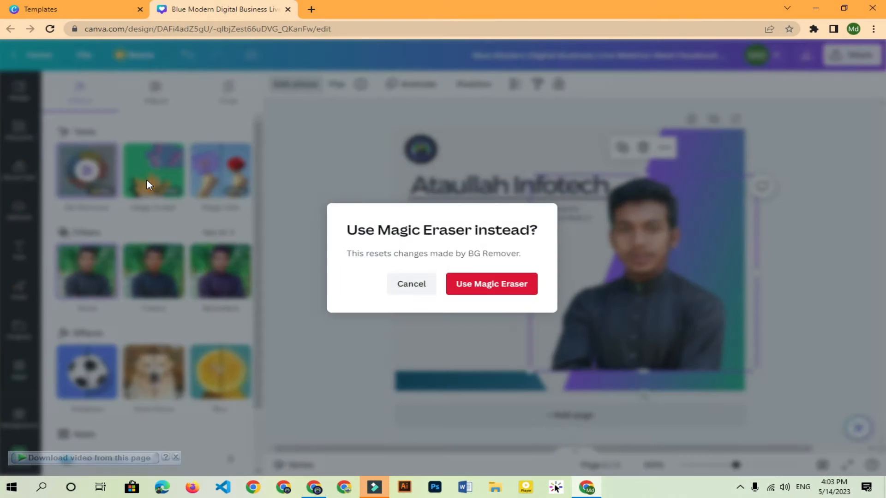
left_click(484, 289)
Try erasing the foliage beside the head with Magic Eraser, using brush sizes 20 and 100, and return to the design
mouse_move(470, 213)
left_mouse_down()
mouse_move(437, 311)
mouse_move(525, 123)
mouse_move(428, 196)
mouse_move(344, 237)
mouse_move(412, 226)
mouse_move(431, 209)
mouse_move(423, 178)
mouse_move(407, 163)
mouse_move(416, 140)
mouse_move(500, 239)
mouse_move(497, 253)
mouse_move(500, 216)
left_mouse_up()
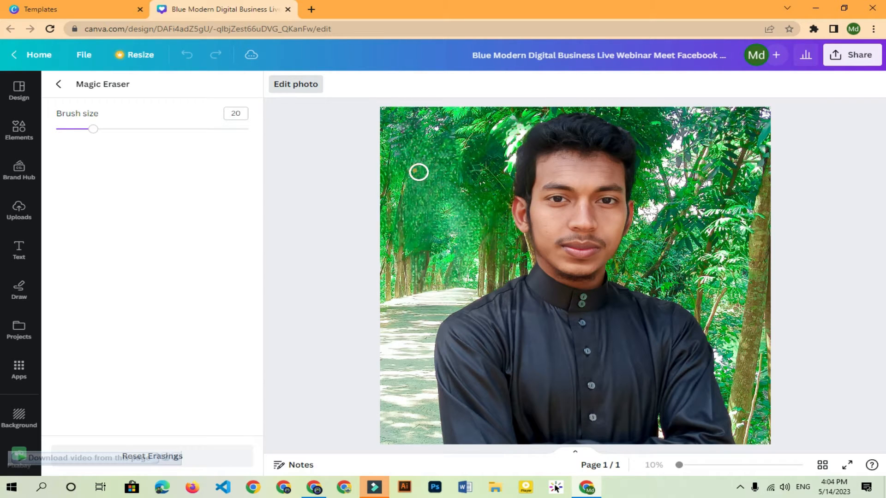
mouse_move(419, 172)
left_mouse_down()
mouse_move(390, 211)
mouse_move(382, 207)
mouse_move(401, 158)
mouse_move(428, 154)
mouse_move(468, 170)
mouse_move(505, 134)
left_mouse_up()
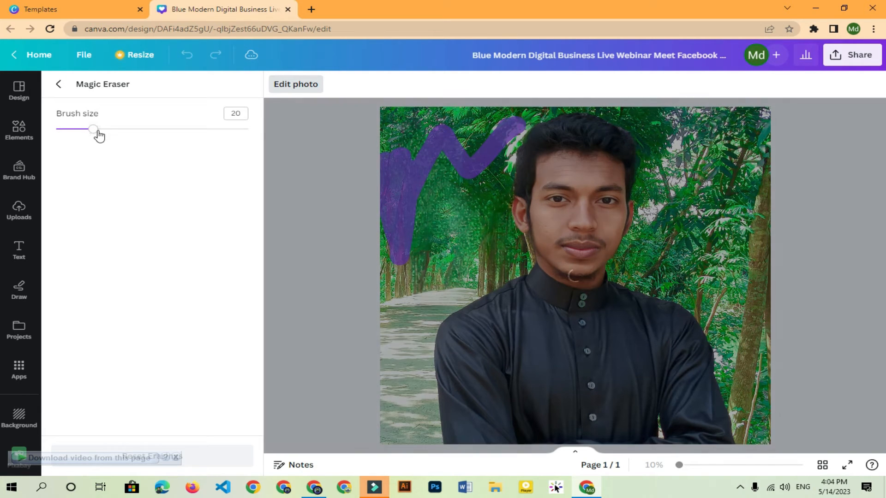
left_click_drag(93, 129, 369, 145)
mouse_move(418, 163)
left_mouse_down()
mouse_move(422, 223)
mouse_move(450, 164)
mouse_move(450, 191)
left_mouse_up()
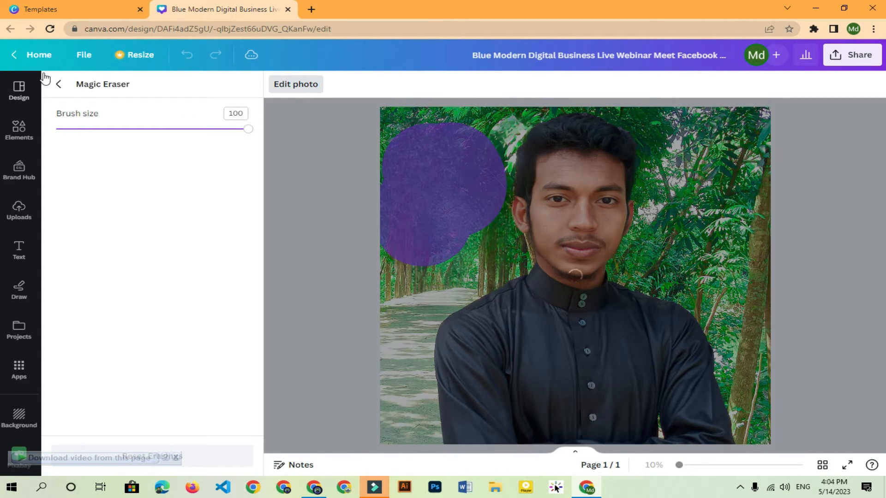
left_click(59, 84)
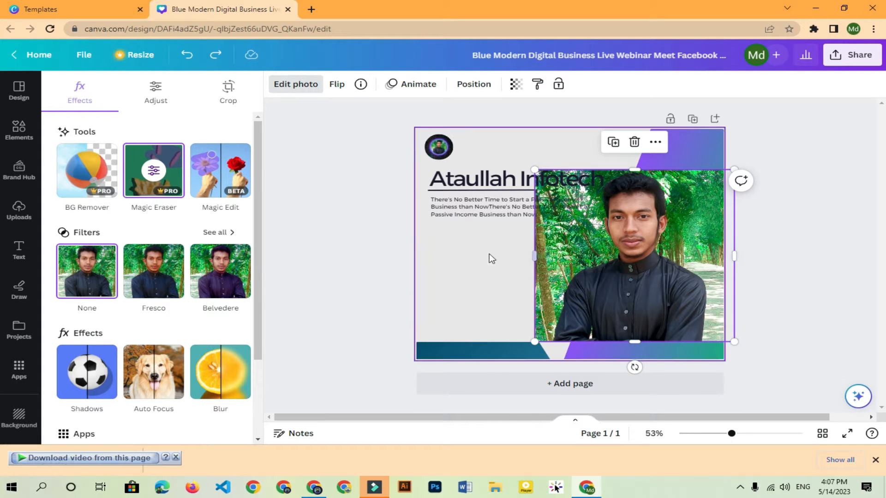
Nudge the photo and undo the recent moves and Magic Eraser edits back to the cut-out portrait on the panel
mouse_move(637, 276)
left_mouse_down()
mouse_move(574, 284)
mouse_move(621, 271)
mouse_move(606, 266)
mouse_move(624, 290)
mouse_move(651, 272)
left_mouse_up()
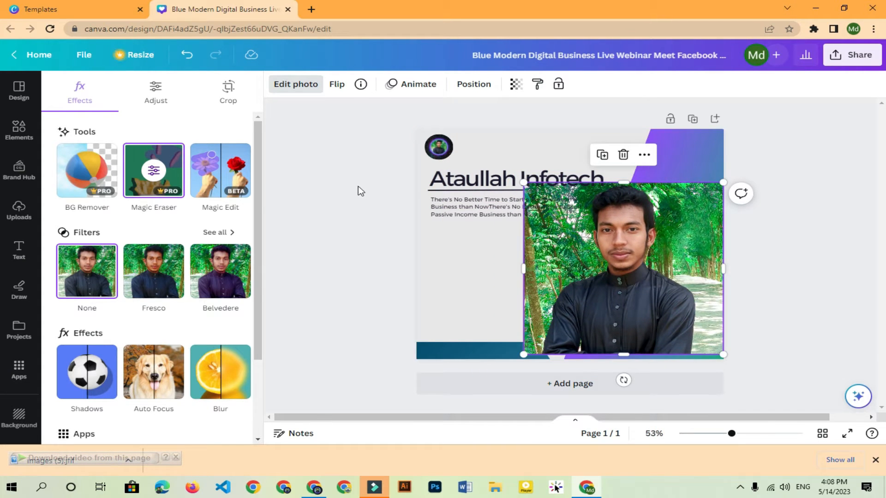
key("ctrl+z")
key("ctrl+z")
key("ctrl+z")
key("ctrl+z")
key("ctrl+z")
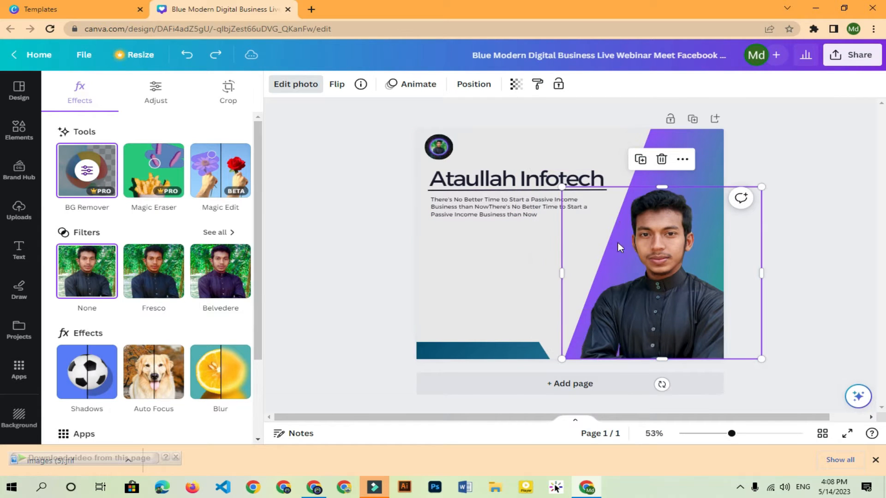
left_click(536, 268)
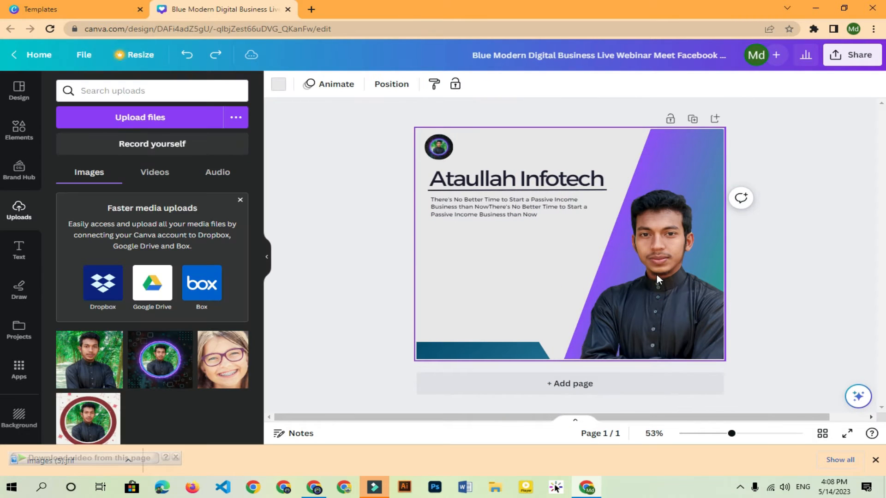
left_click(657, 275)
left_click(494, 273)
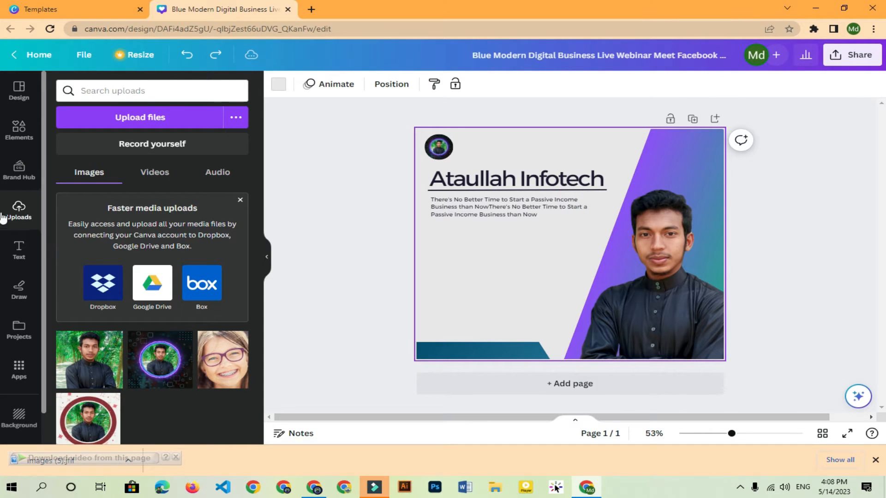
Upload the photo of the man in sunglasses from the Downloads folder
left_click(137, 118)
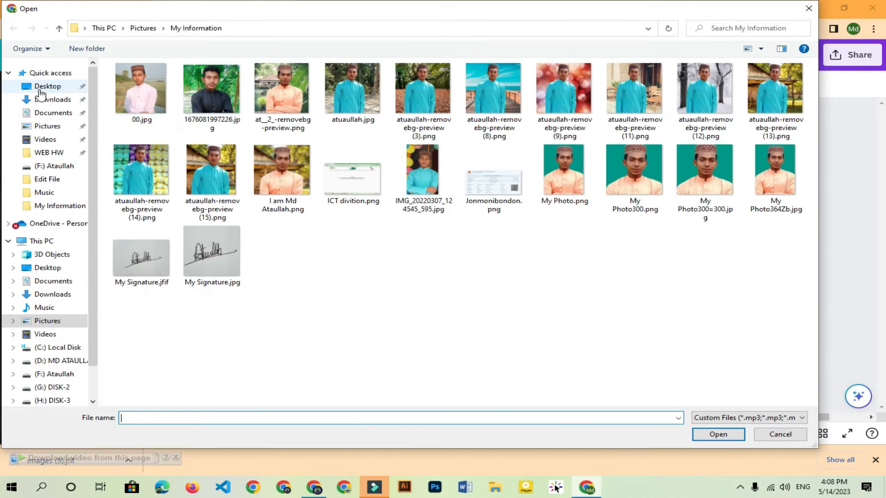
left_click(41, 91)
left_click(52, 99)
double_click(143, 112)
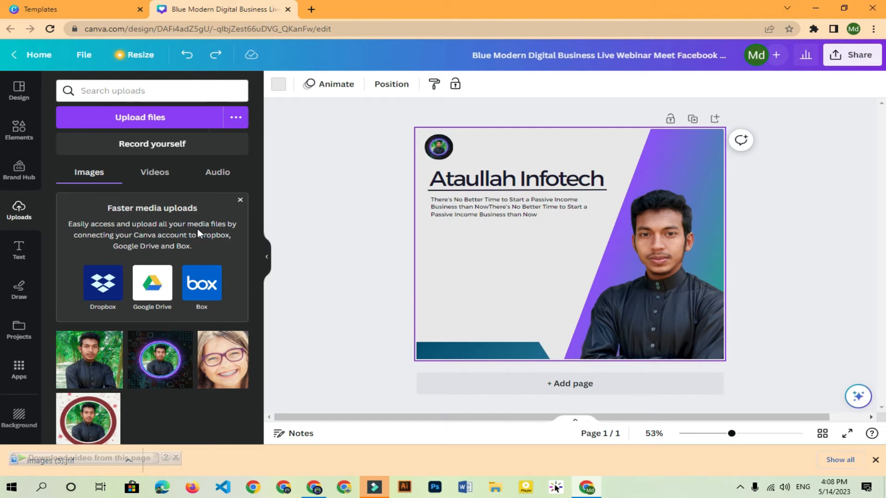
Add the uploaded sunglasses photo to the page, enlarge it, and position it beside the portrait just above the footer
left_click_drag(87, 359, 497, 239)
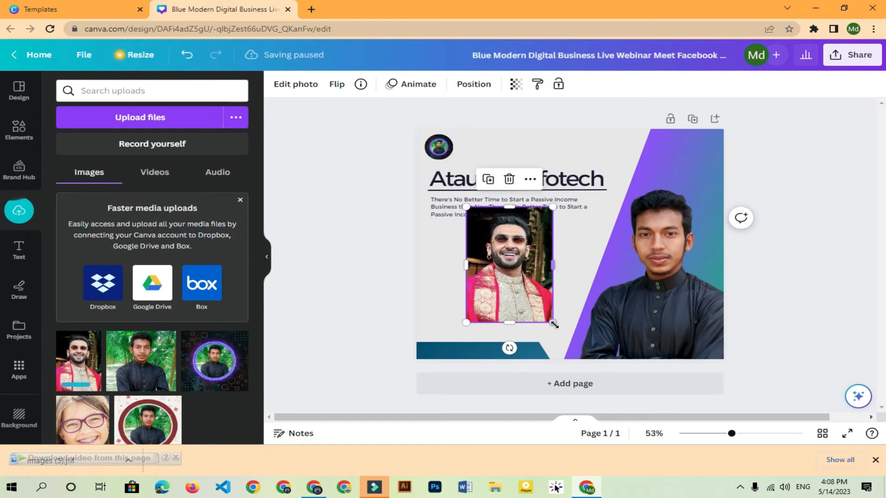
left_click_drag(554, 324, 595, 375)
mouse_move(535, 286)
left_mouse_down()
mouse_move(535, 200)
mouse_move(540, 272)
left_mouse_up()
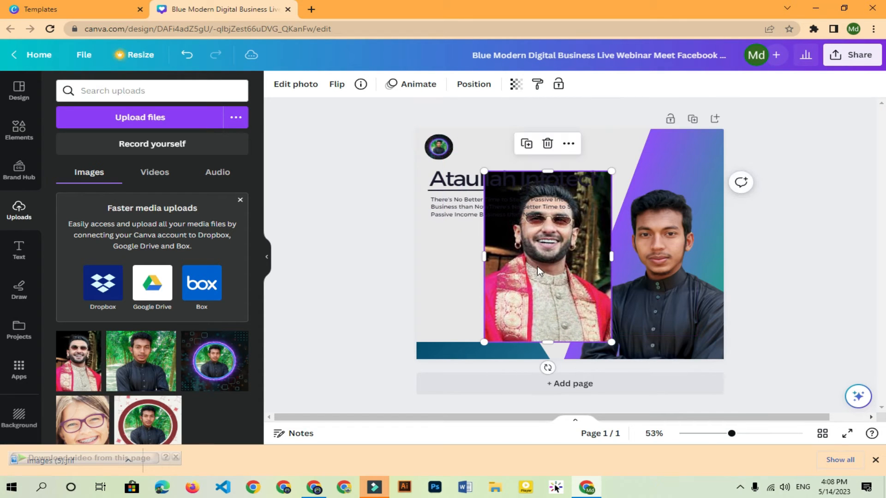
right_click(539, 272)
mouse_move(572, 254)
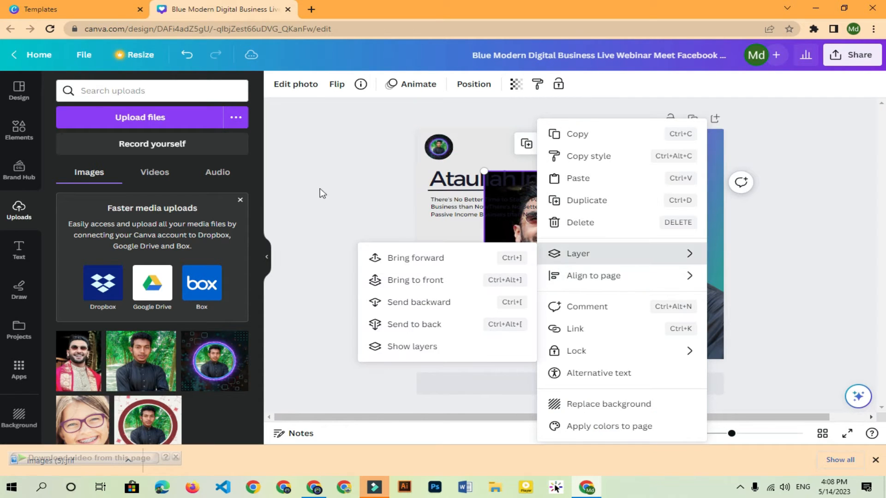
left_click(350, 188)
left_click(516, 204)
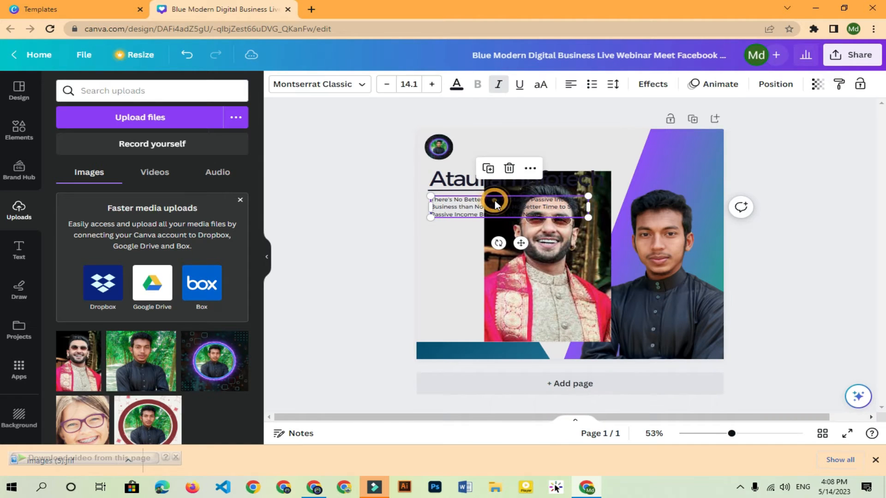
left_click(467, 187)
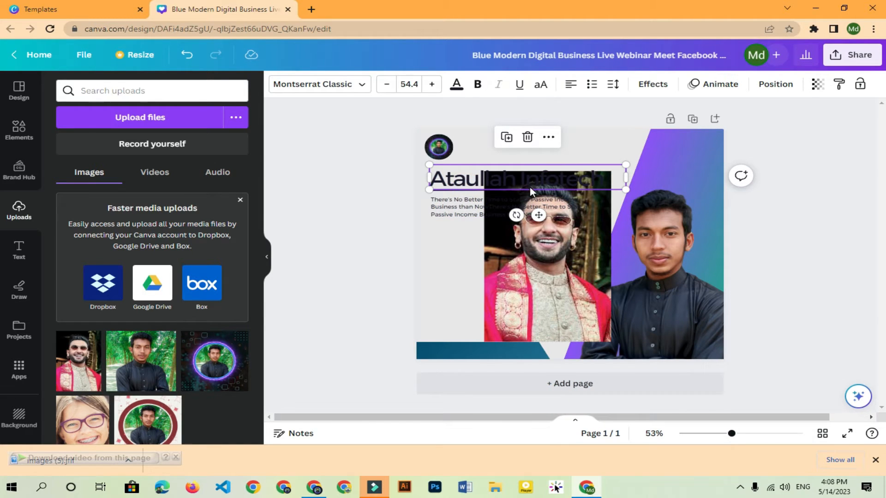
Try white for the description text and return it to the dark navy document colour
left_click(481, 210)
left_click(498, 85)
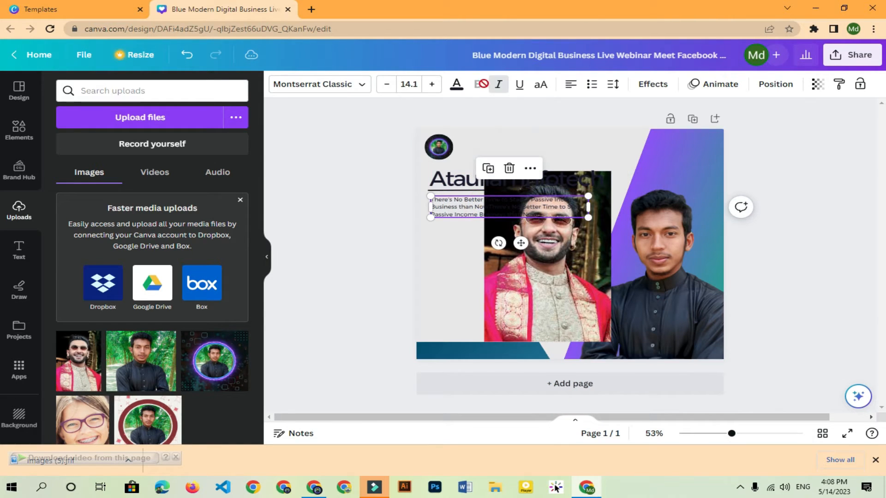
left_click(235, 152)
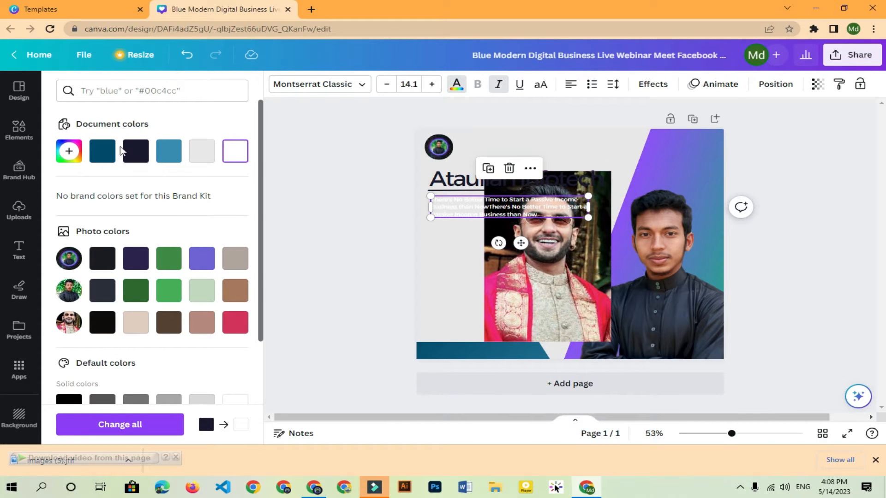
left_click(132, 153)
left_click(477, 245)
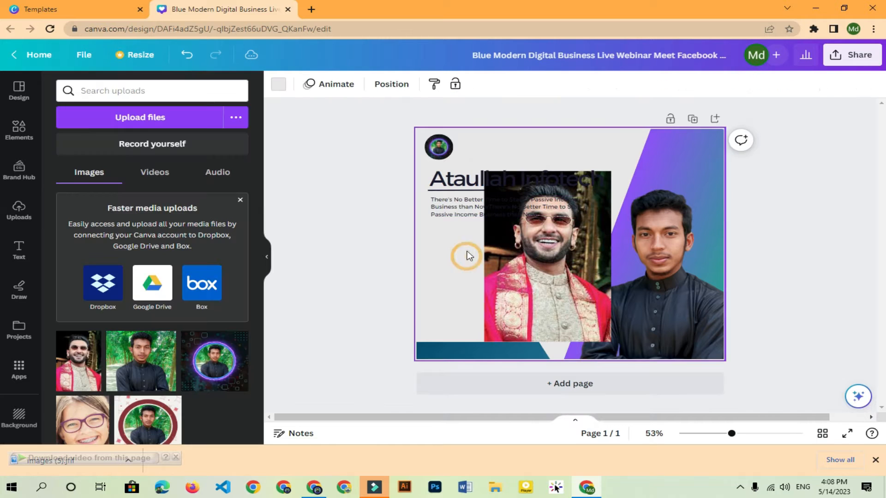
Try bringing the sunglasses photo forward one layer at a time above the heading and description text, and undo the layer changes
left_click(533, 259)
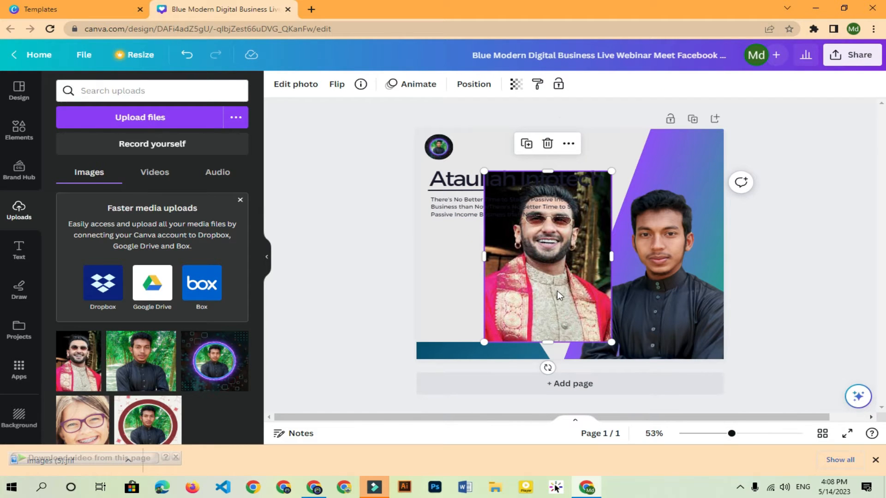
right_click(557, 292)
mouse_move(589, 260)
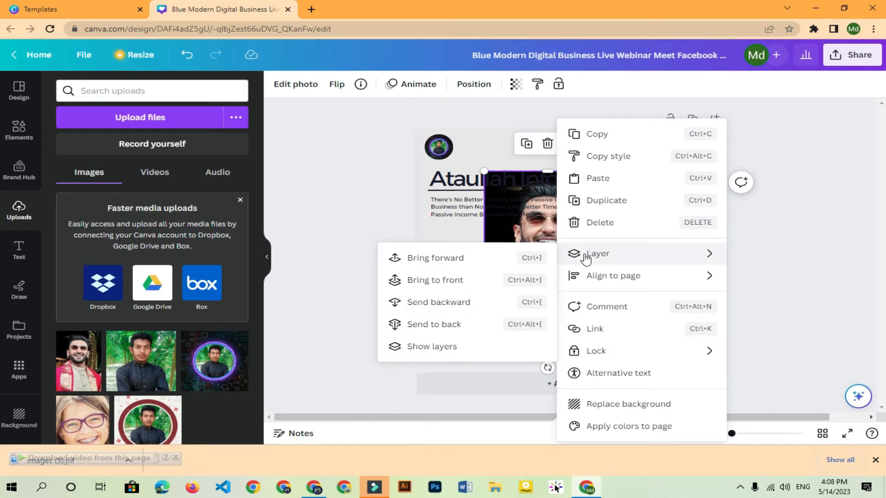
left_click(431, 260)
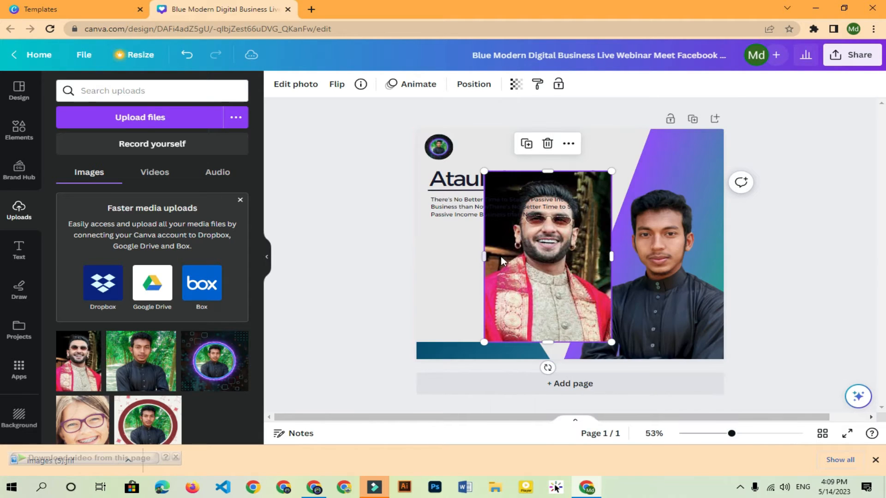
right_click(524, 261)
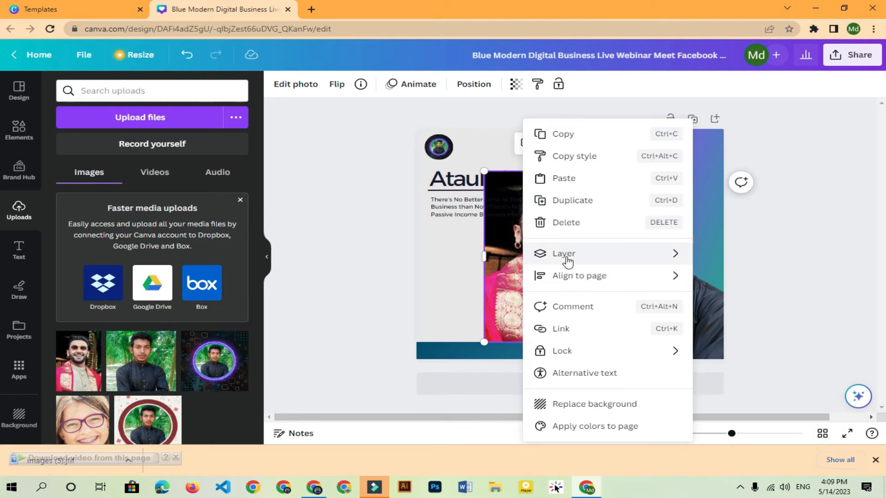
mouse_move(559, 254)
left_click(735, 258)
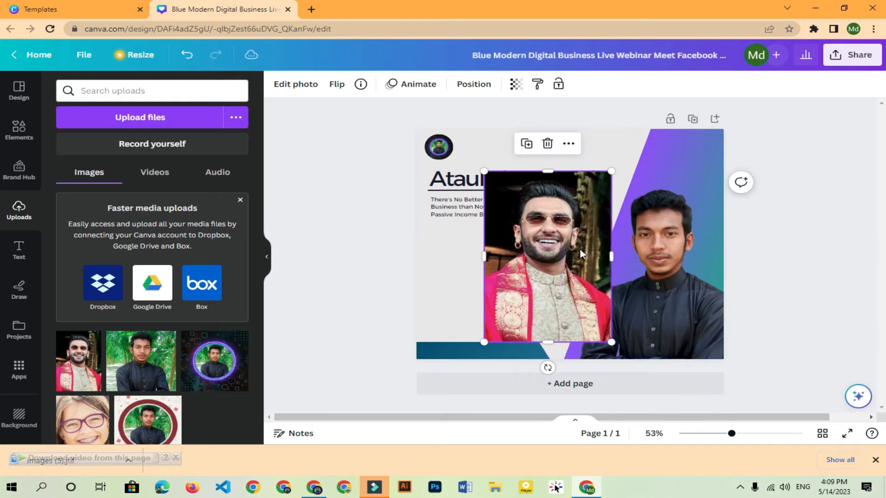
right_click(524, 256)
left_click(336, 265)
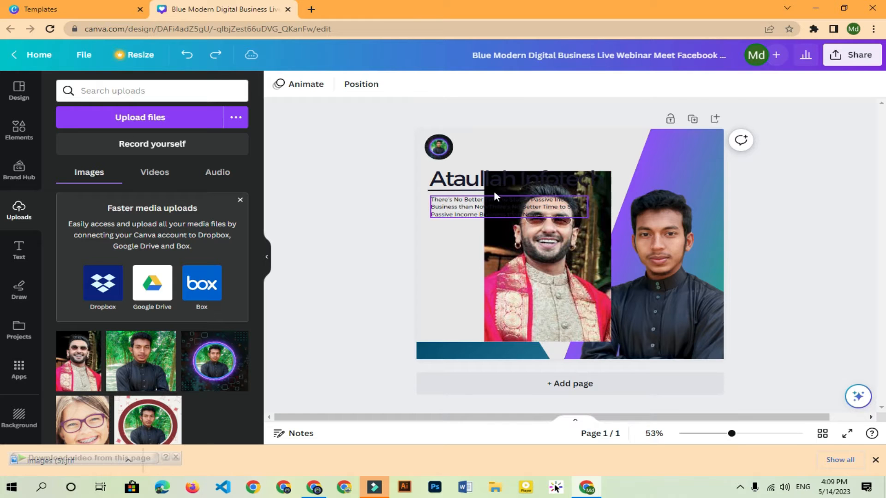
Bring the sunglasses photo to the front, above the heading and description text
right_click(539, 273)
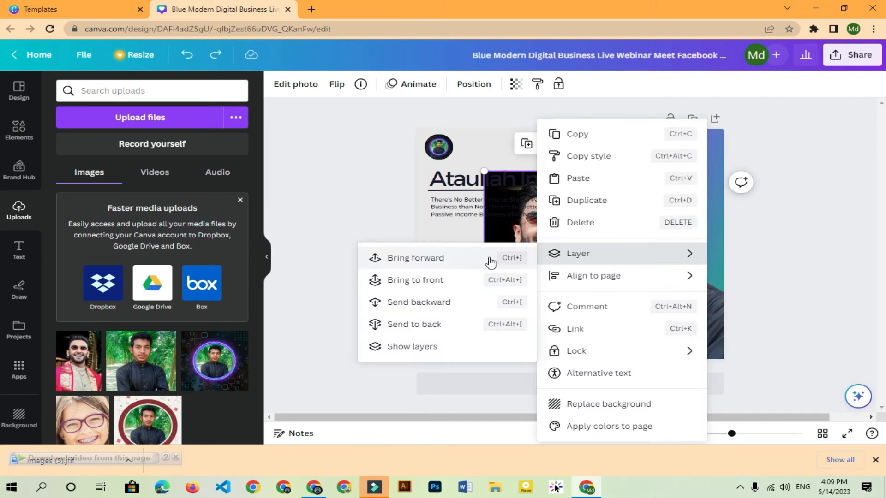
left_click(439, 179)
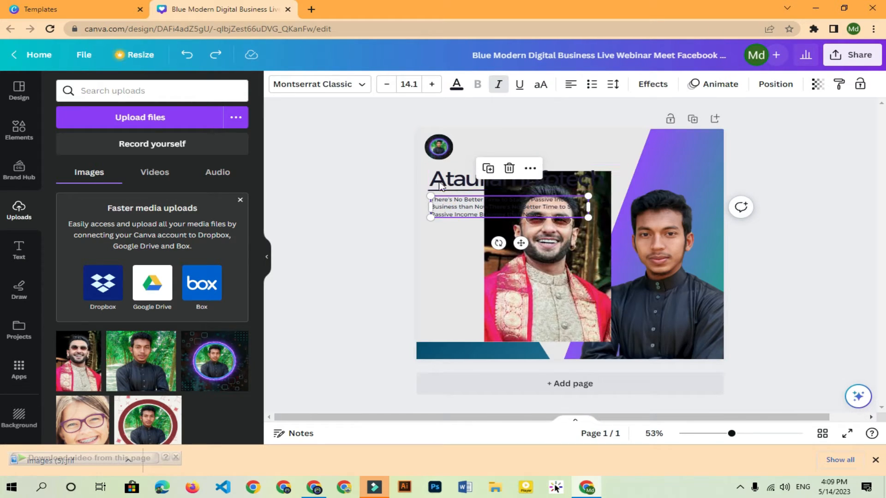
left_click(443, 217)
left_click(559, 259)
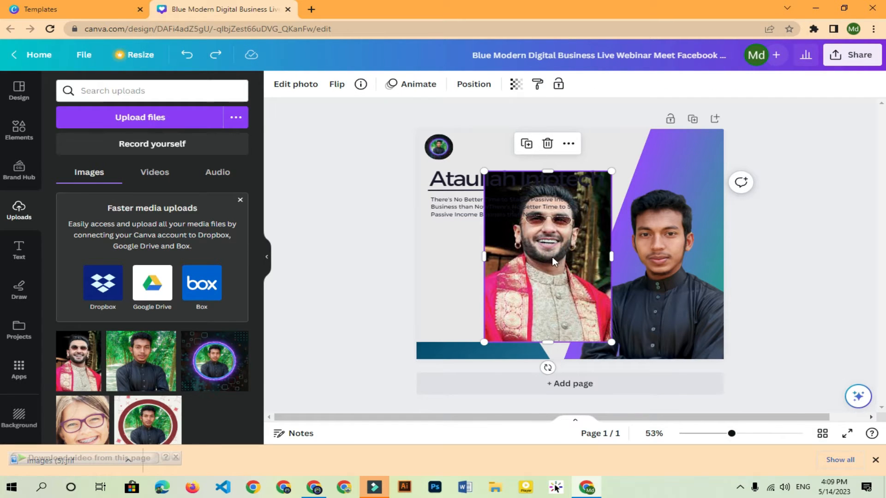
right_click(547, 255)
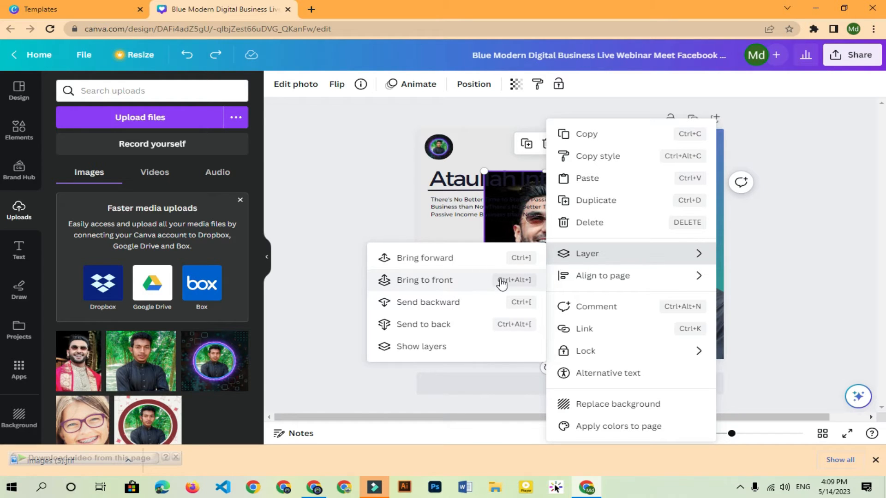
left_click(447, 279)
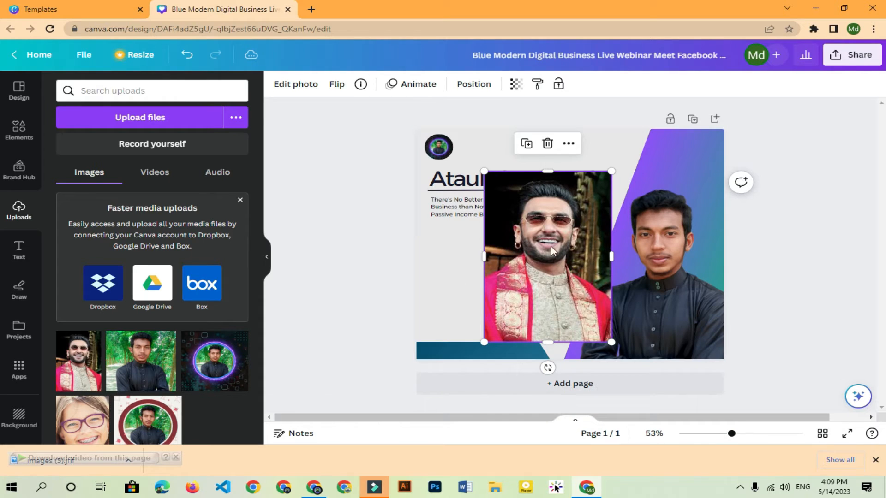
left_click(425, 267)
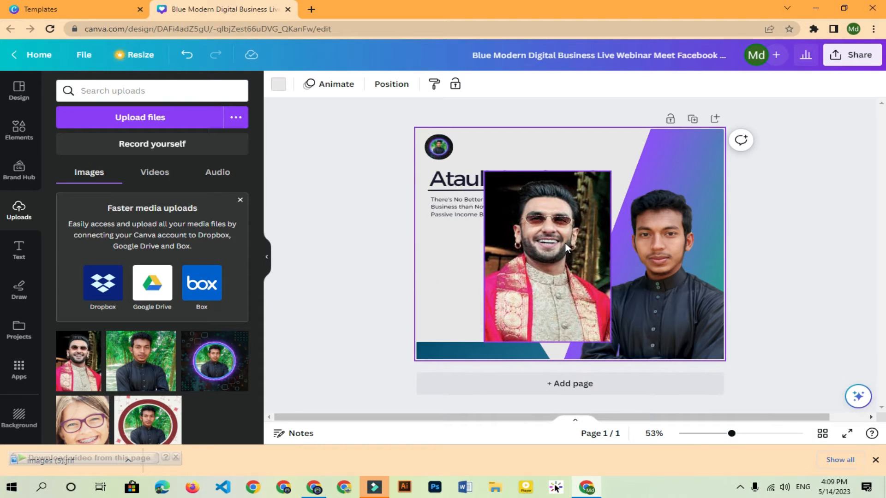
Brush over the whole head of the man in sunglasses with Magic Edit at brush size 29
left_click(566, 242)
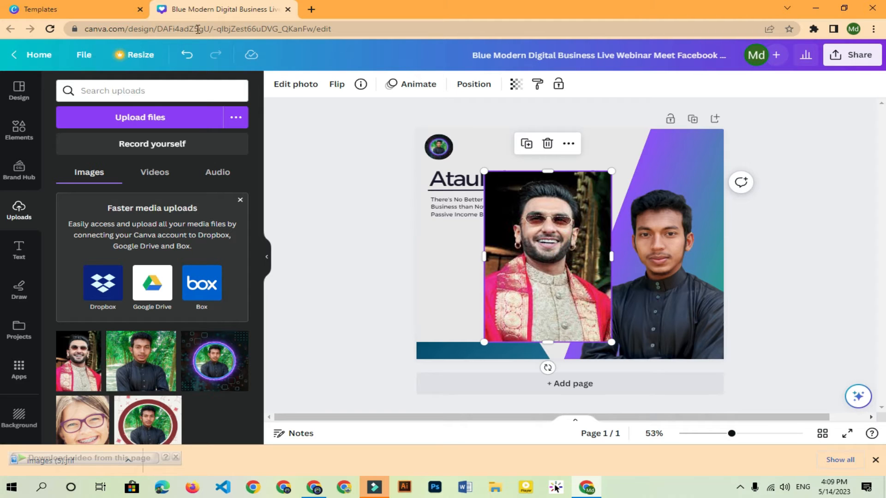
left_click(294, 86)
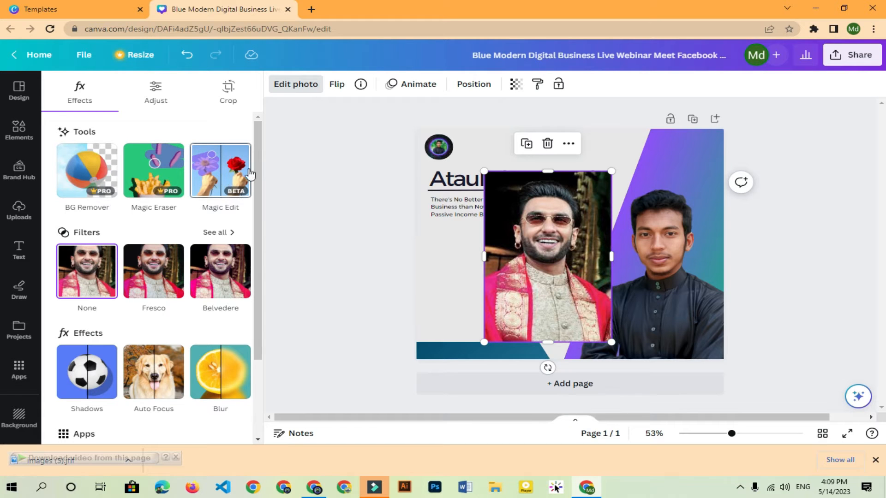
left_click(217, 174)
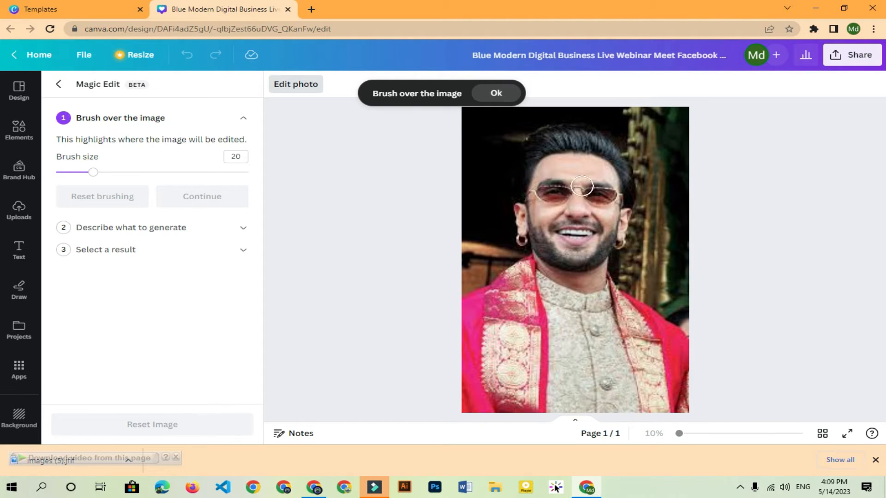
left_click_drag(94, 174, 110, 172)
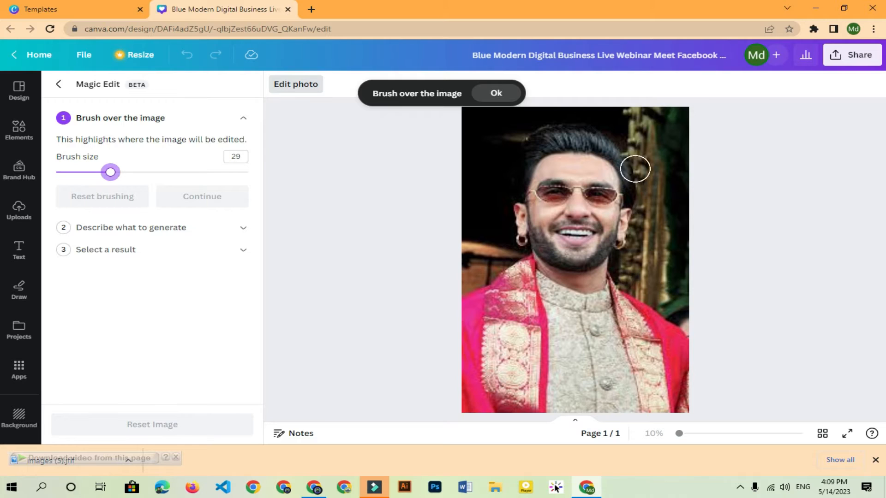
mouse_move(545, 139)
left_mouse_down()
mouse_move(585, 138)
mouse_move(604, 149)
mouse_move(626, 208)
mouse_move(603, 253)
mouse_move(530, 246)
mouse_move(539, 168)
mouse_move(548, 151)
mouse_move(556, 186)
mouse_move(577, 155)
mouse_move(604, 224)
mouse_move(565, 199)
mouse_move(549, 205)
mouse_move(556, 225)
mouse_move(571, 231)
mouse_move(552, 240)
mouse_move(606, 256)
mouse_move(550, 256)
mouse_move(603, 256)
left_mouse_up()
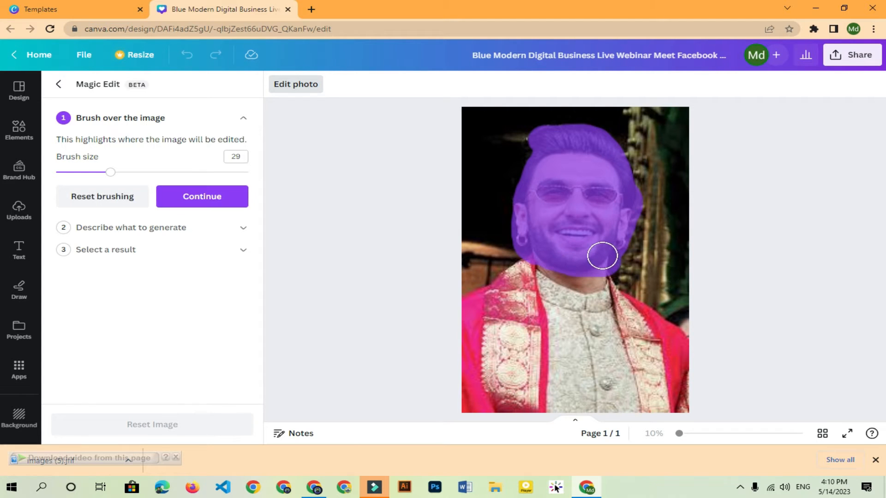
Generate Magic Edit replacements for the brushed area with the description "ronaldo head"
left_click(206, 198)
left_click(109, 199)
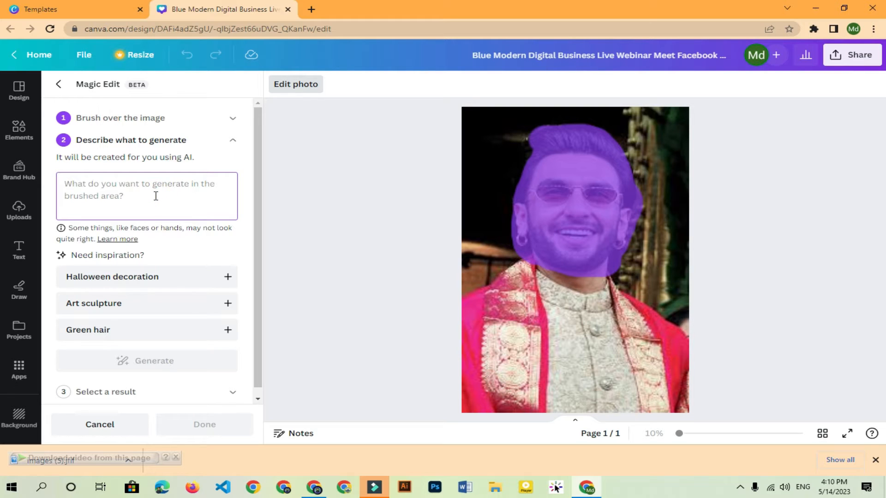
type("ronaldo head")
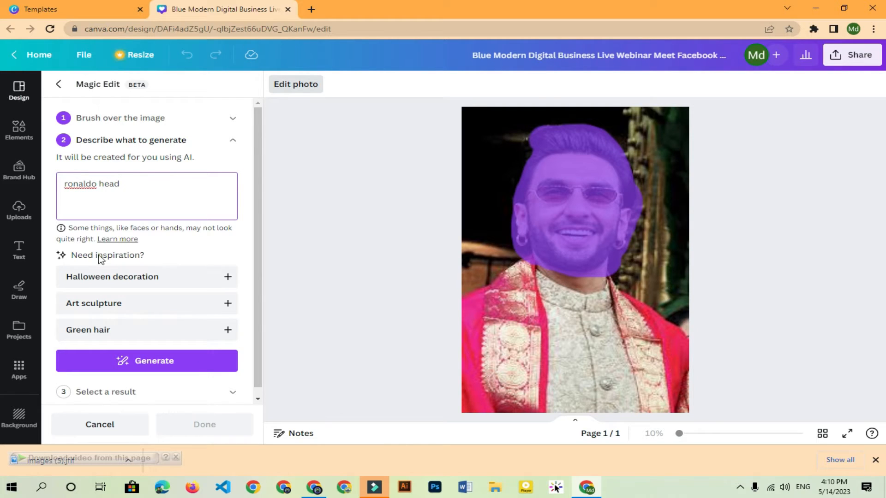
left_click(183, 361)
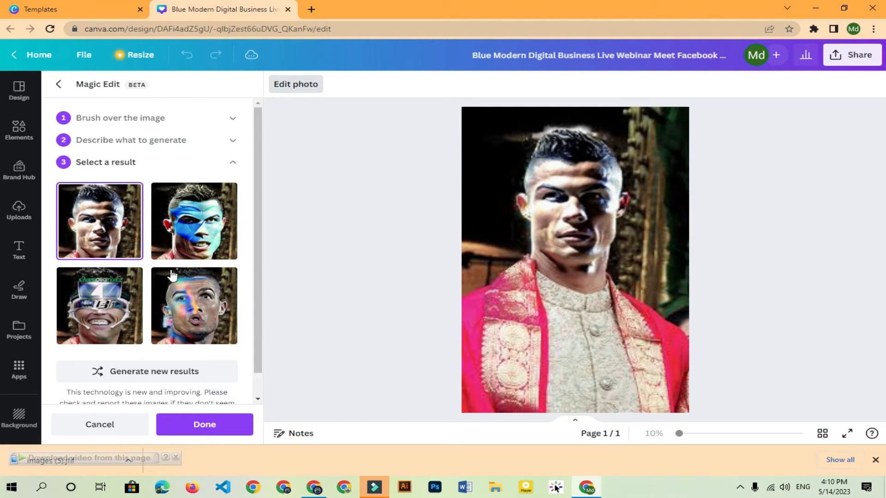
Compare the generated Magic Edit results and apply the first one, the plain head without face paint or visor
scroll(184, 286, "down", 1)
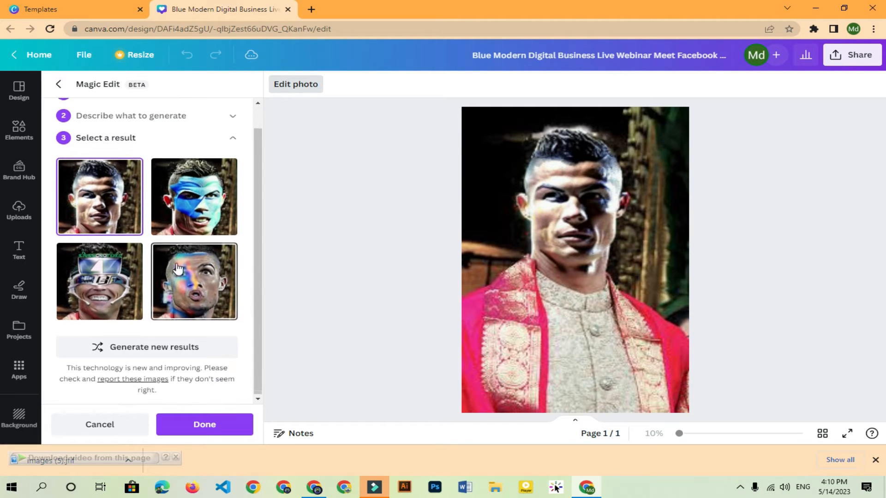
left_click(175, 213)
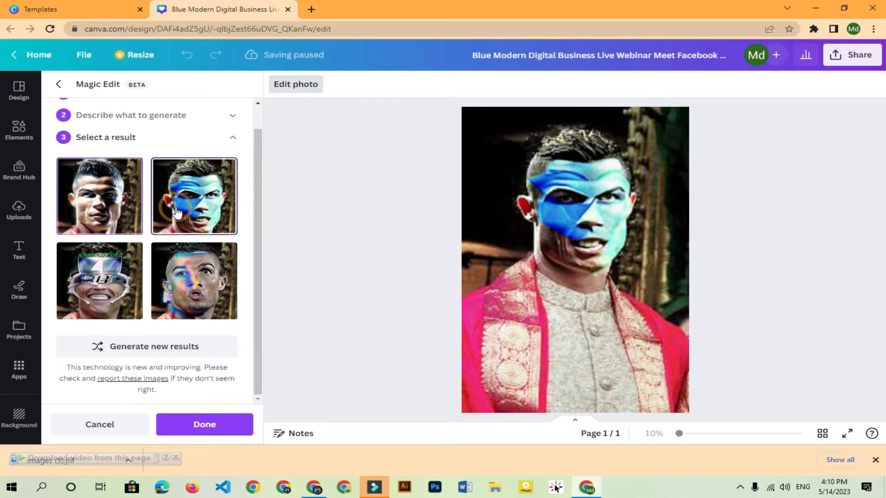
left_click(124, 267)
left_click(197, 281)
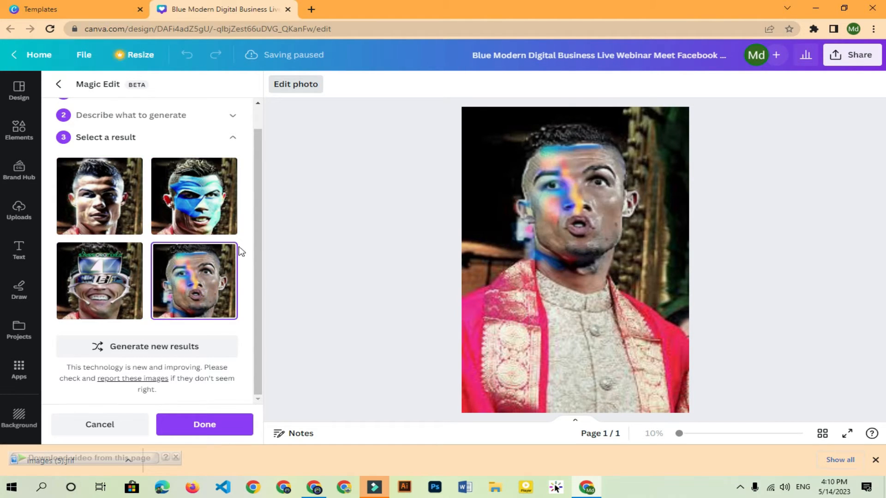
left_click(215, 212)
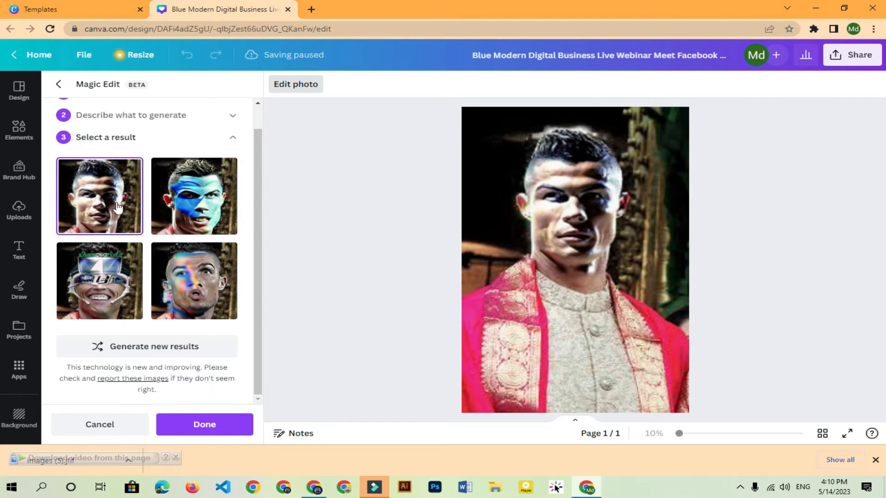
left_click(198, 423)
Try a larger size for the edited photo, undo the enlargement, and place the photo below the logo, slightly overlapping the footer
left_click_drag(517, 289, 493, 251)
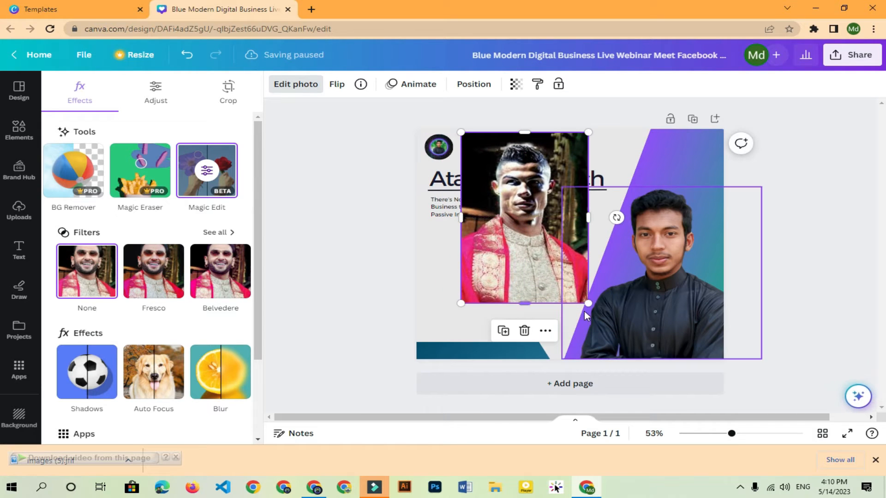
left_click_drag(590, 304, 600, 393)
left_click(541, 286)
left_click_drag(540, 286, 538, 285)
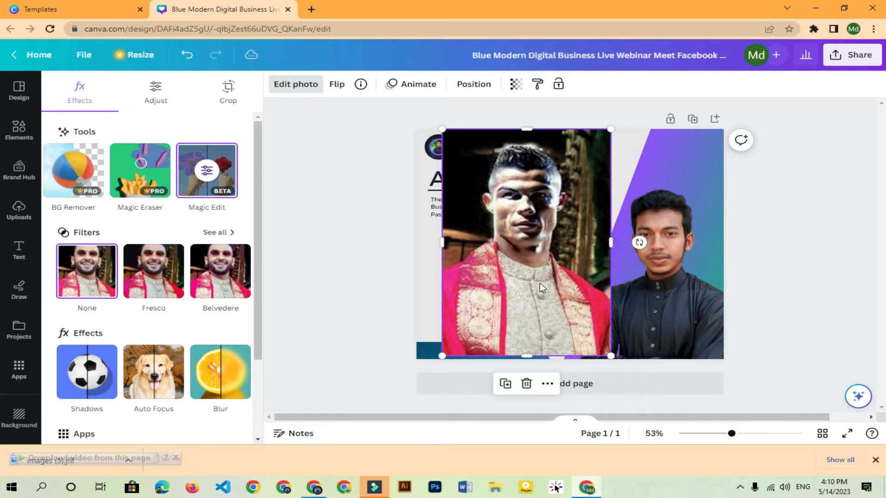
key("ctrl+z")
key("ctrl+z")
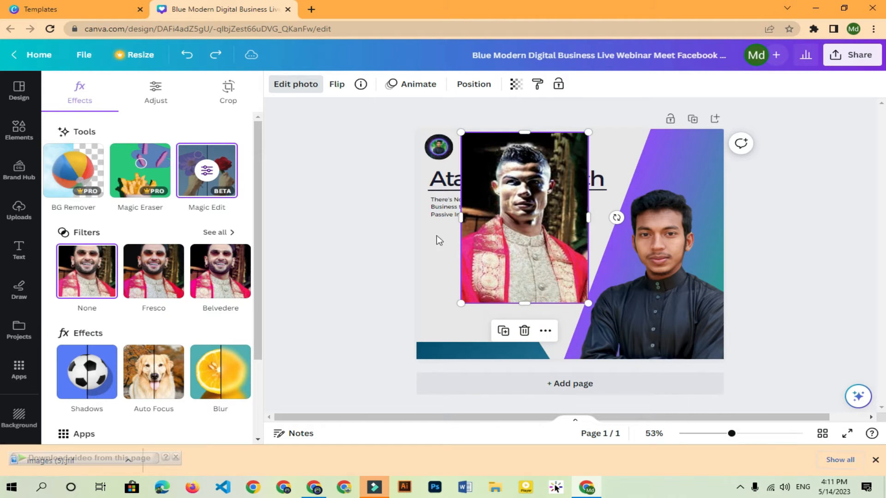
left_click_drag(518, 228, 510, 273)
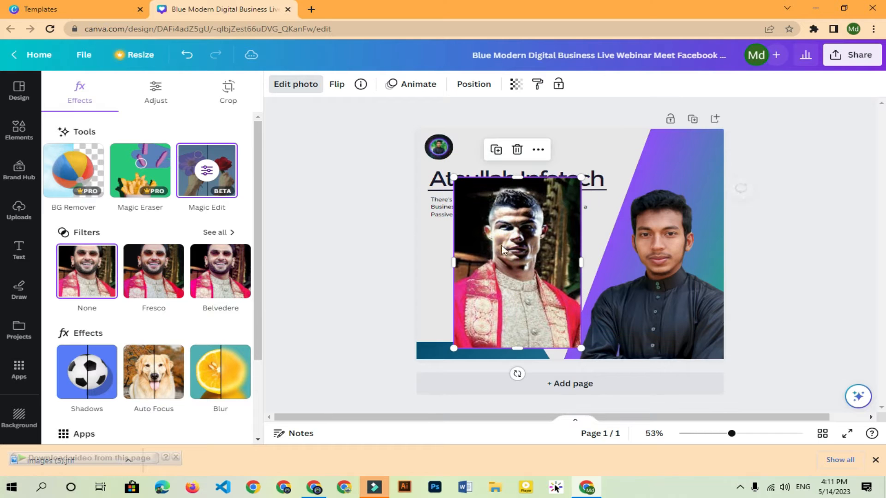
Apply the Auto Focus effect to the edited photo, accepting the reset of its Magic Edit changes
left_click(286, 84)
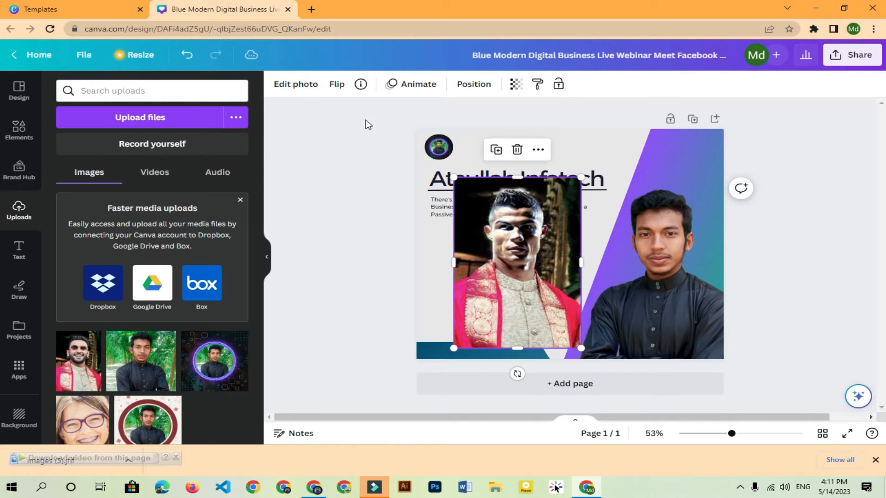
left_click(291, 87)
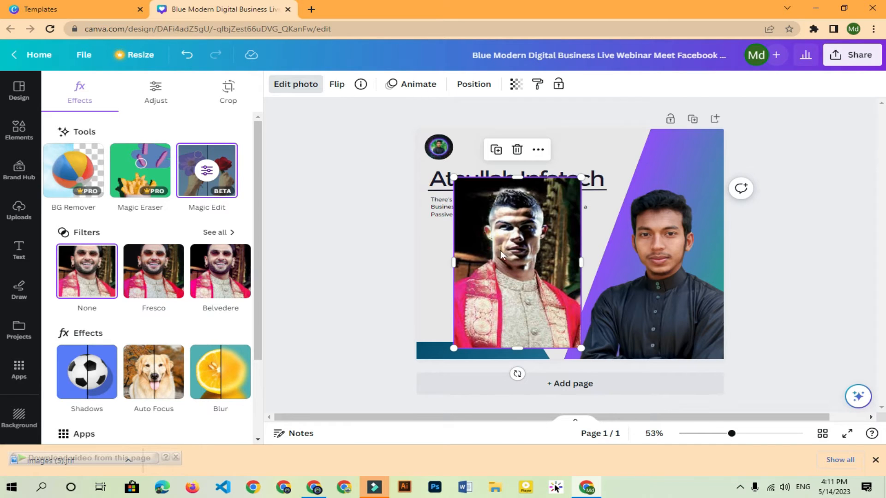
scroll(166, 259, "down", 2)
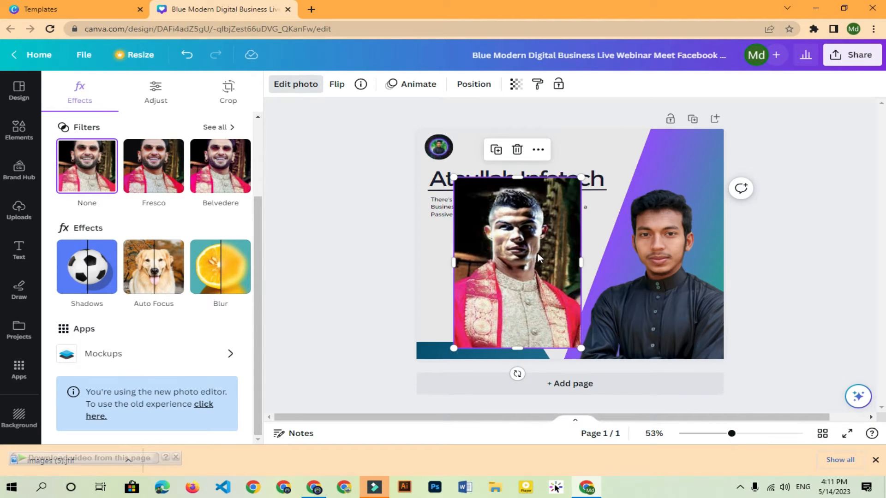
left_click(129, 270)
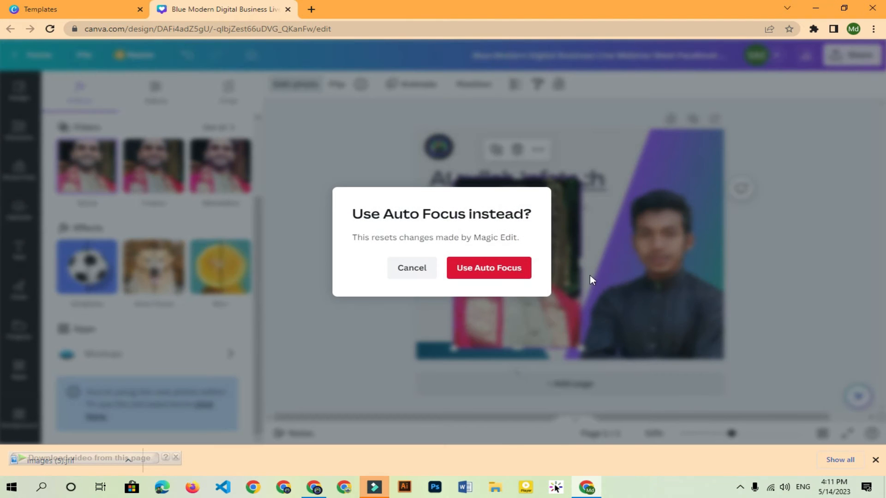
left_click(487, 268)
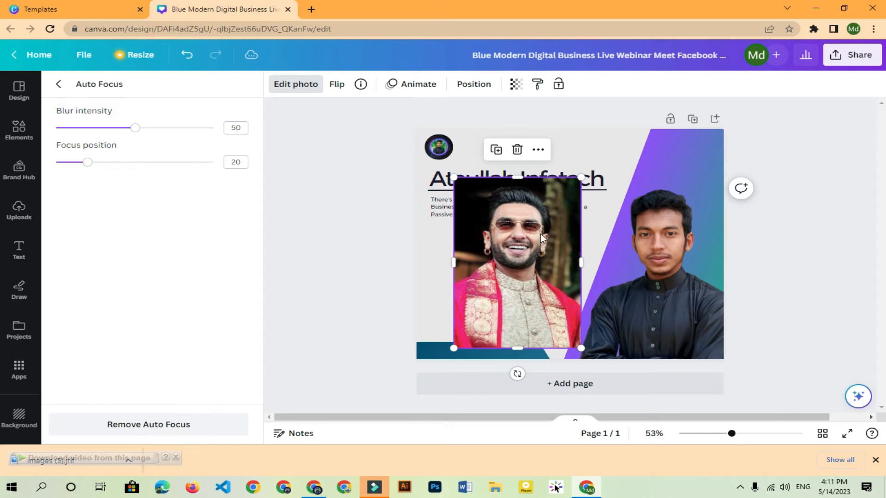
Enlarge the sunglasses photo, move it up past the page's upper edge, and set the Auto Focus blur intensity to 100
left_click_drag(581, 346, 624, 409)
left_click_drag(540, 301, 524, 207)
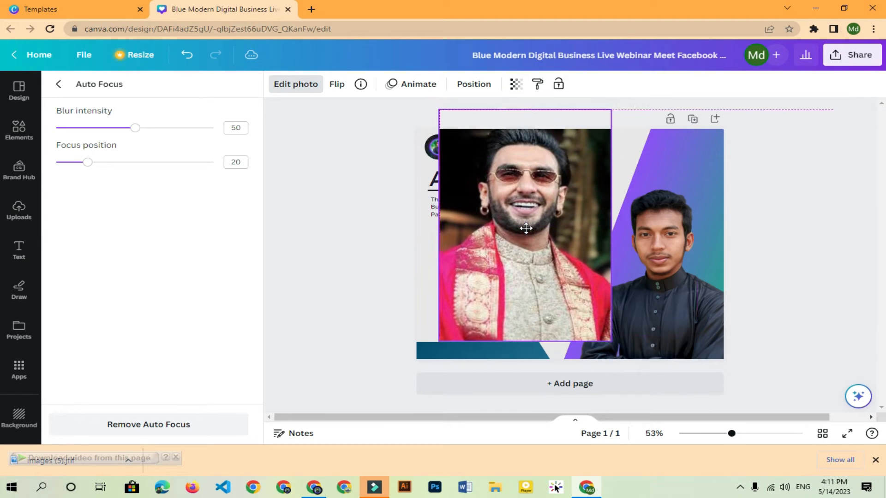
left_click_drag(142, 131, 240, 155)
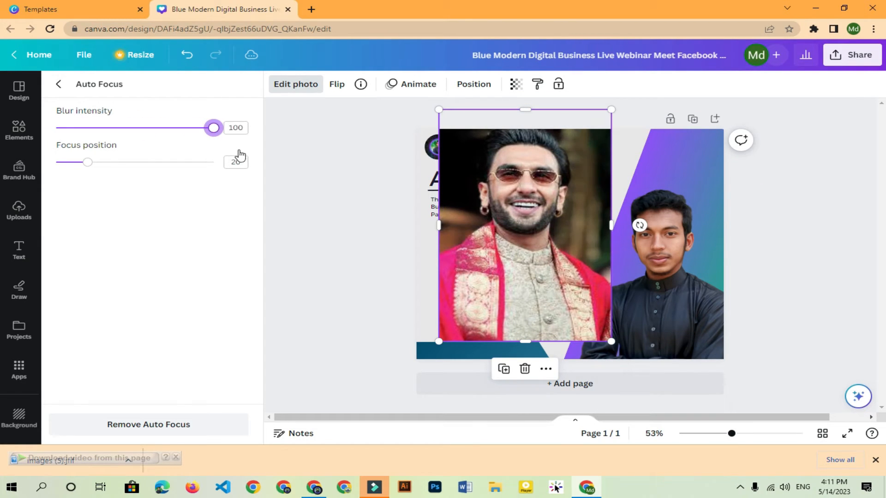
Set the Auto Focus position to 63.5 on the sunglasses photo and browse the other available photo effects
left_click_drag(92, 164, 156, 162)
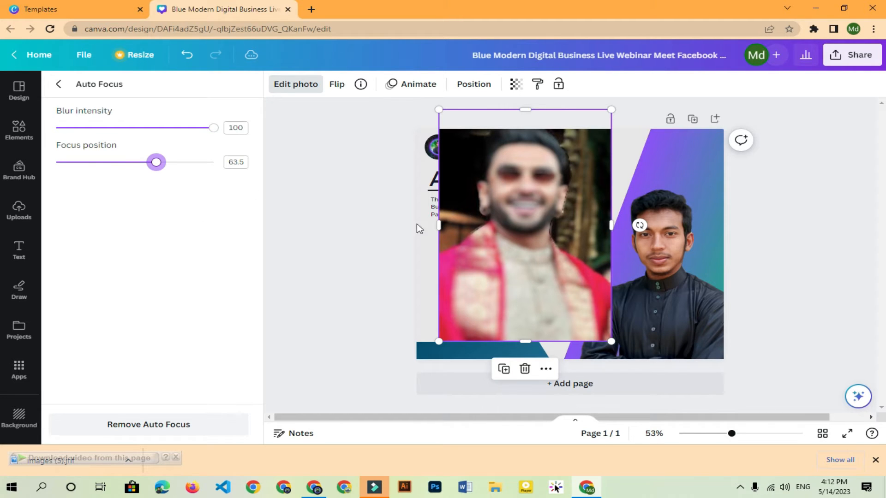
left_click(59, 84)
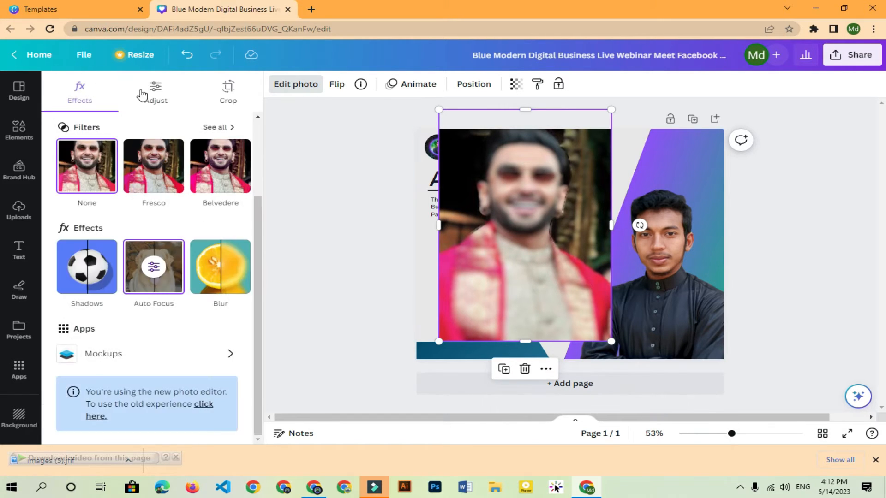
scroll(233, 263, "up", 3)
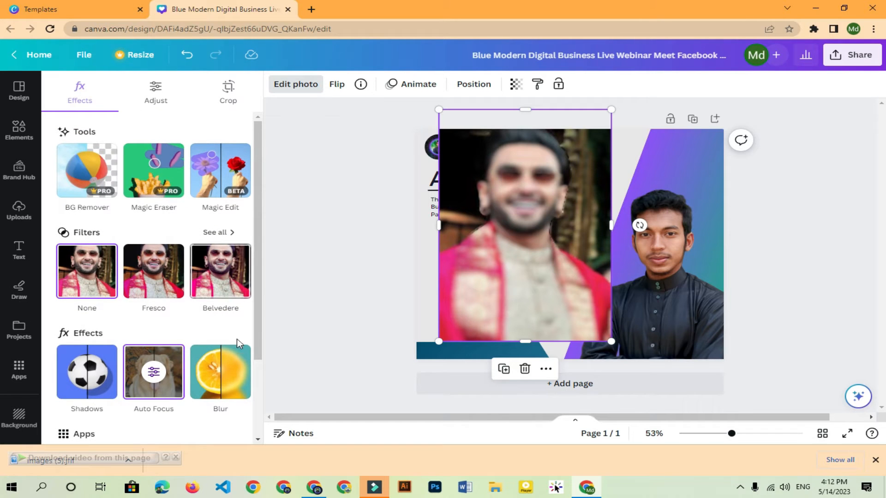
left_click(233, 371)
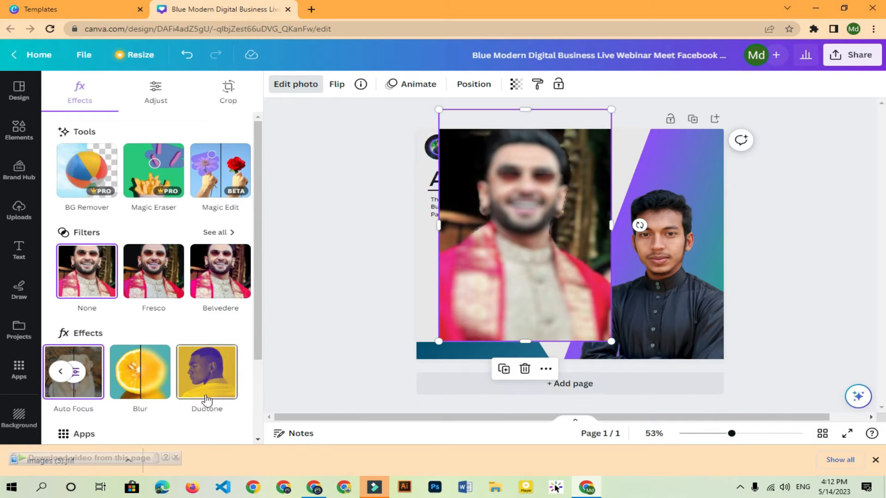
scroll(83, 291, "down", 3)
left_click(56, 270)
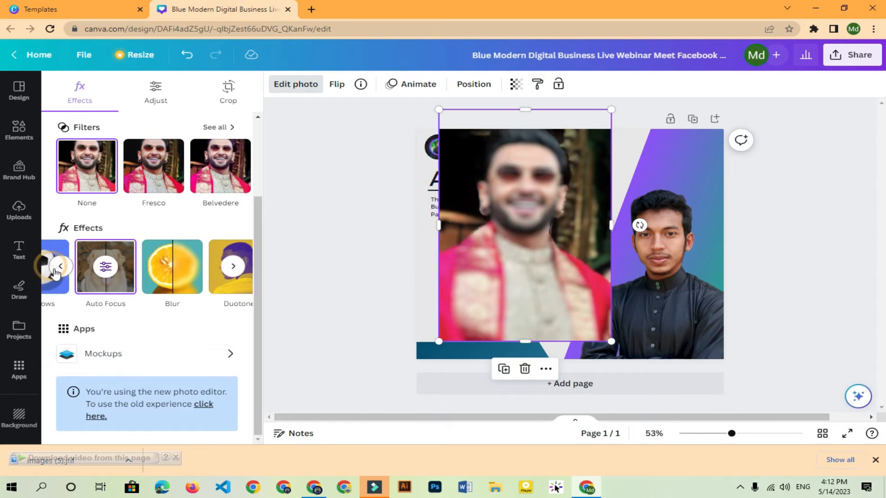
scroll(152, 184, "up", 3)
Move the blurred sunglasses photo toward the page's left edge and delete it from the design
left_click(511, 229)
left_click_drag(531, 228, 473, 238)
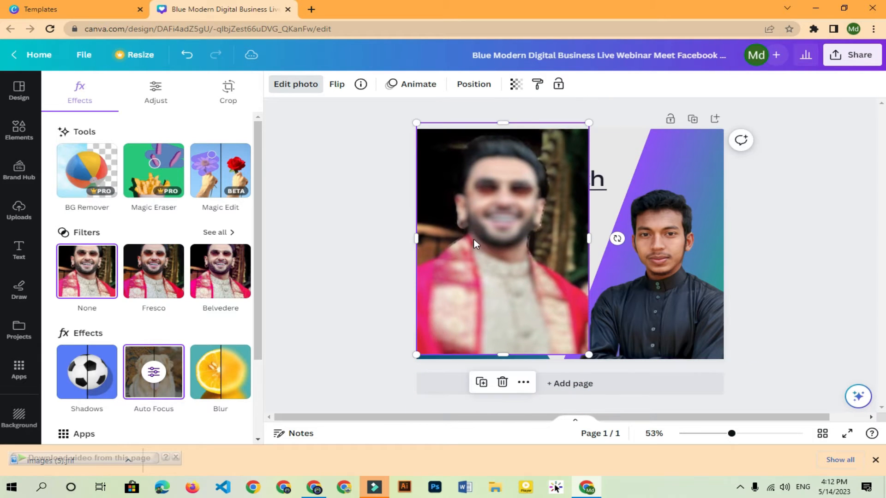
key("Delete")
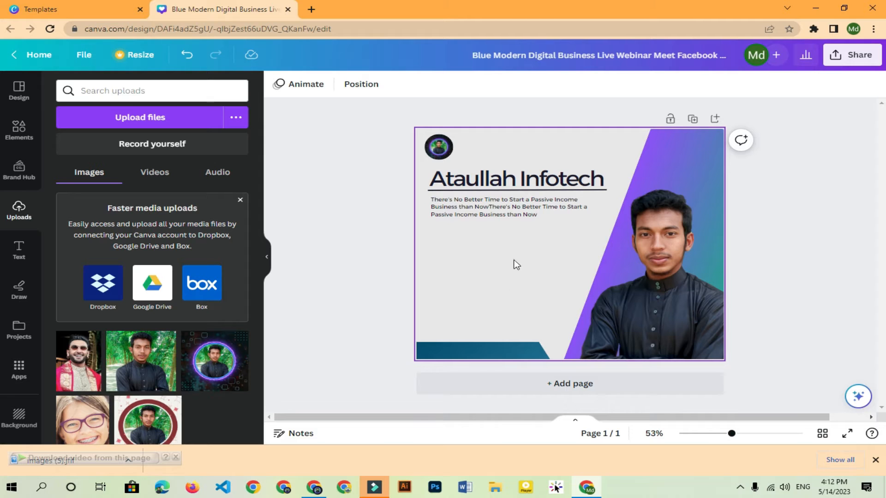
Replace the frame search in the elements library with a search for "shape"
left_click(23, 134)
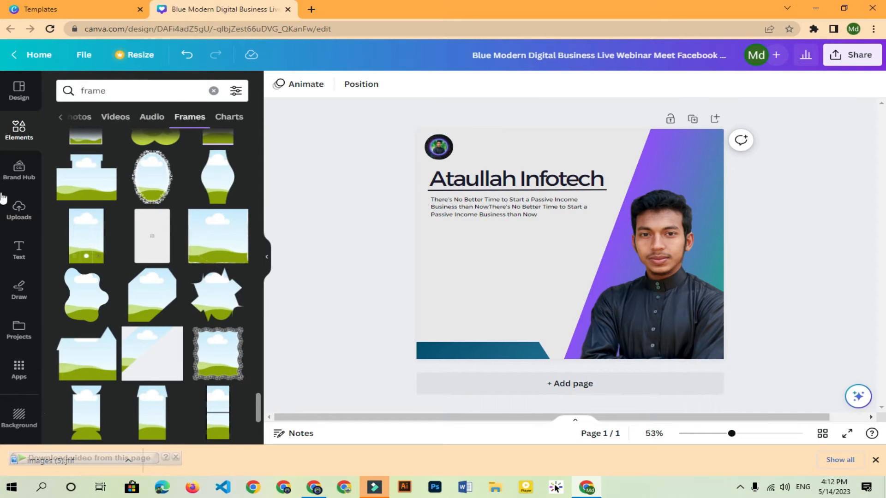
scroll(171, 277, "up", 4)
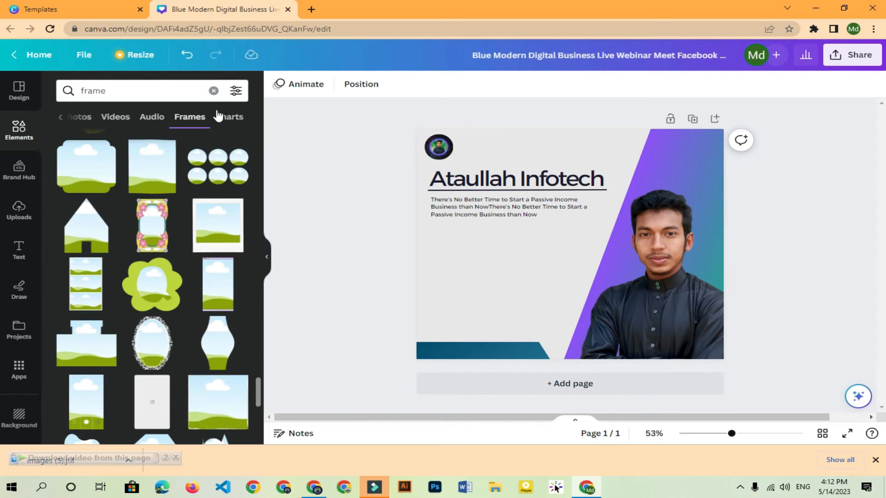
left_click(214, 91)
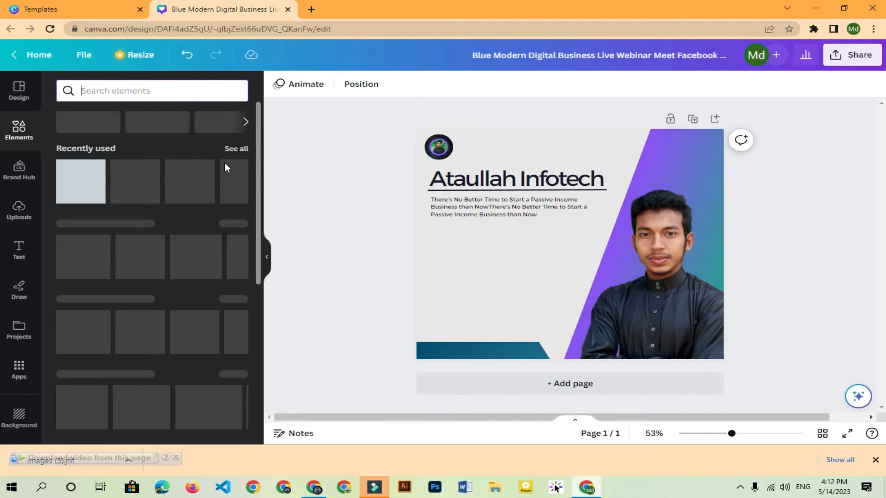
left_click(137, 87)
type("s")
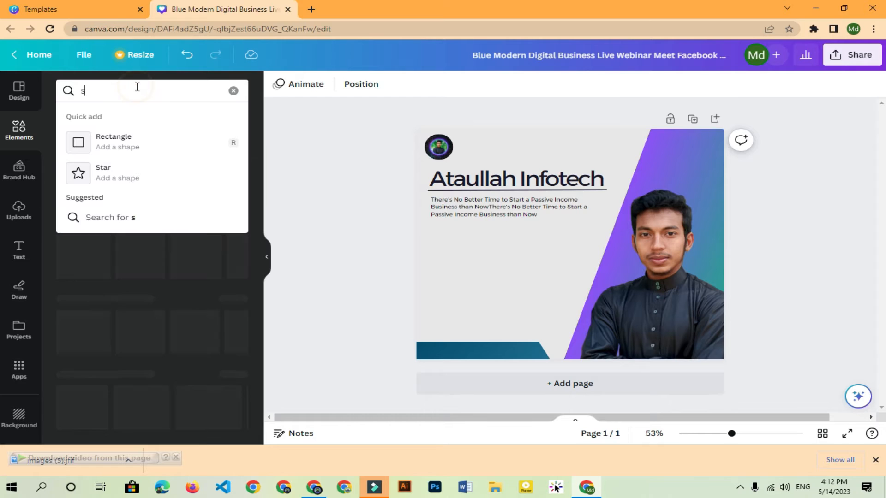
type("h")
left_click(117, 137)
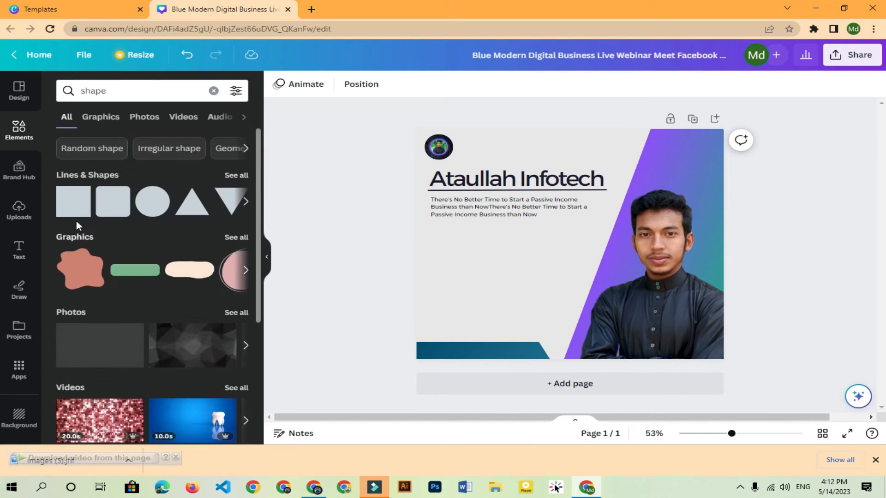
Add a rounded square below the body text and stretch it into a rectangle about 426 by 308 px
left_click_drag(110, 207, 475, 250)
left_click_drag(486, 304, 487, 325)
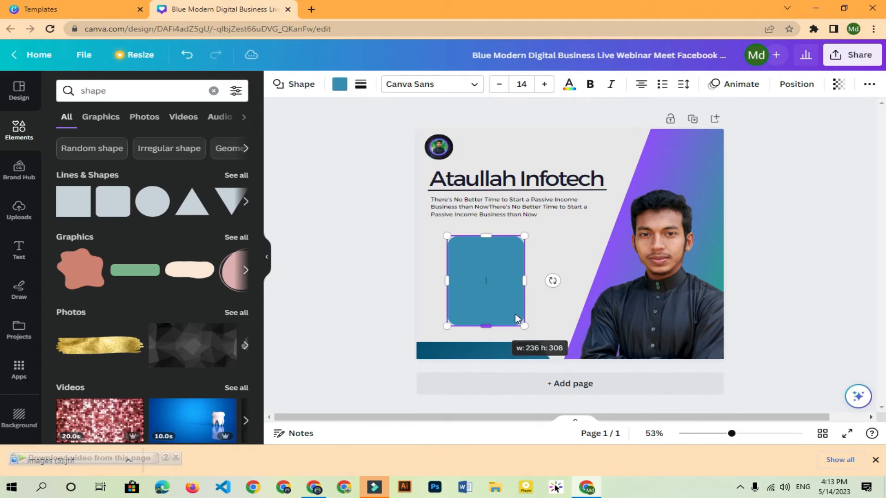
left_click_drag(524, 280, 558, 280)
left_click_drag(446, 280, 434, 280)
left_click(602, 224)
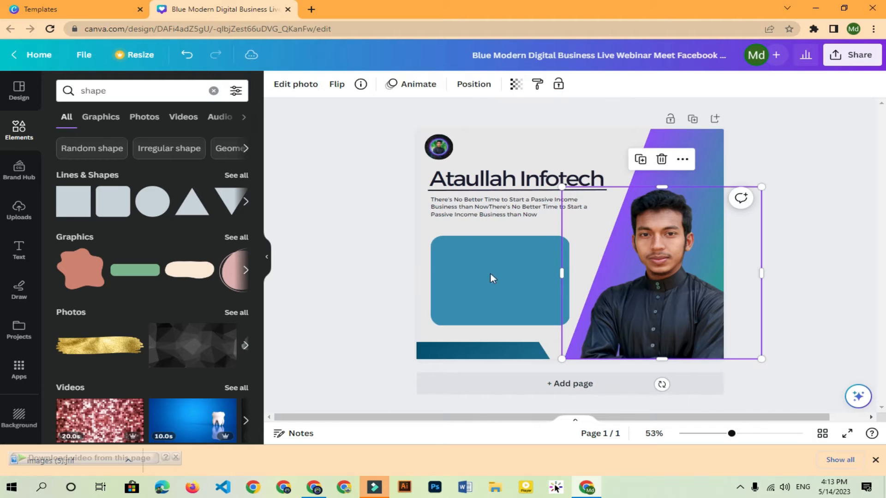
Try light blue and other default solid colors on the rounded rectangle, settling on light green
left_click(483, 272)
left_click(339, 85)
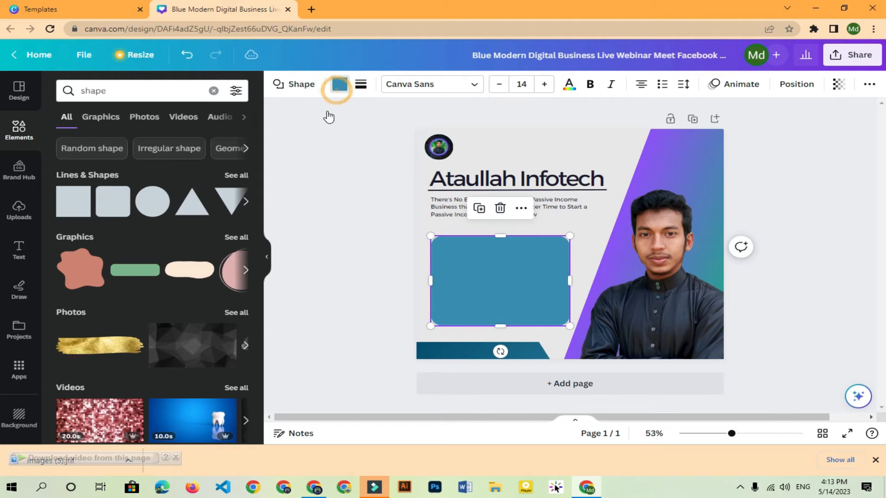
scroll(174, 267, "down", 4)
left_click(181, 264)
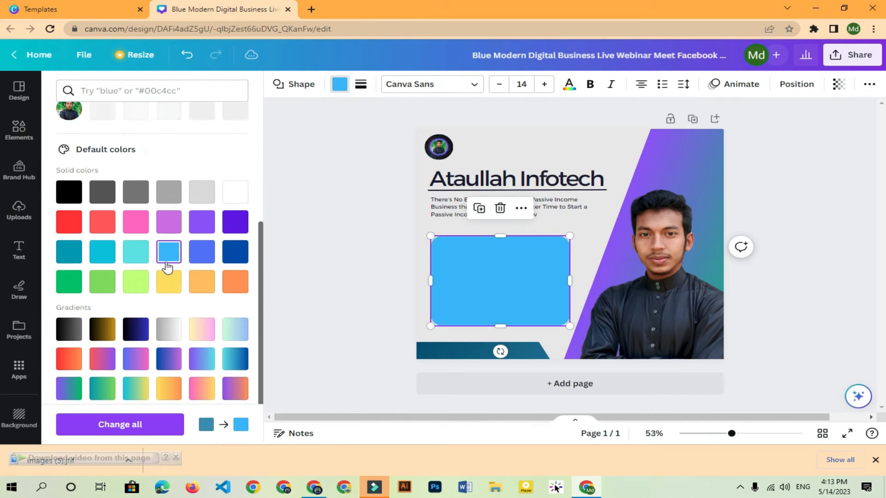
scroll(91, 307, "up", 3)
scroll(91, 323, "down", 4)
left_click(141, 243)
left_click(60, 242)
left_click(102, 243)
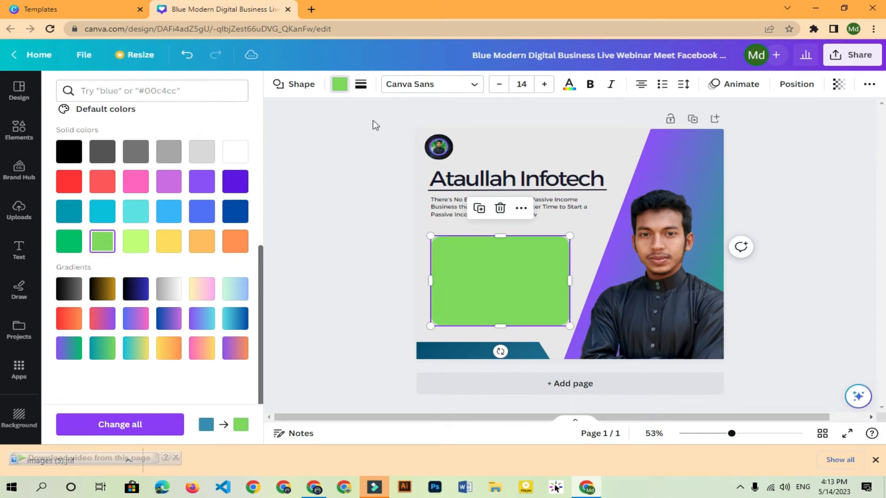
Set the green rounded rectangle's transparency to 71
left_click(802, 89)
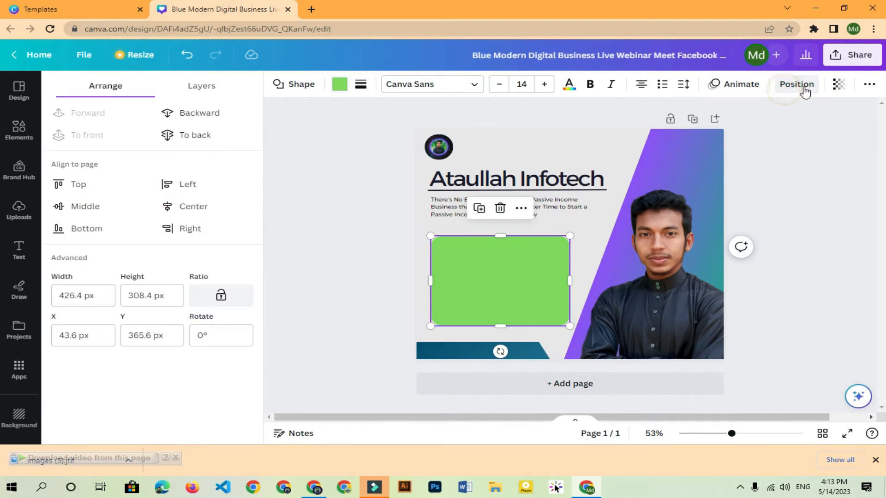
left_click(838, 84)
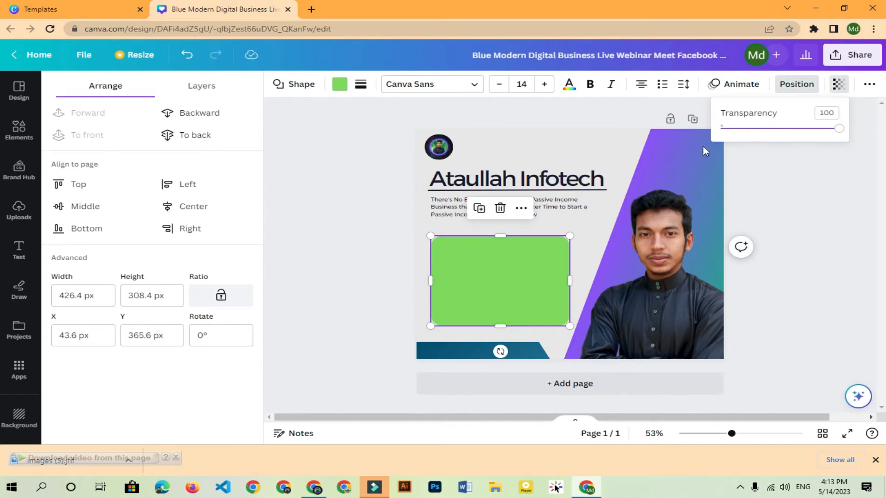
left_click(536, 105)
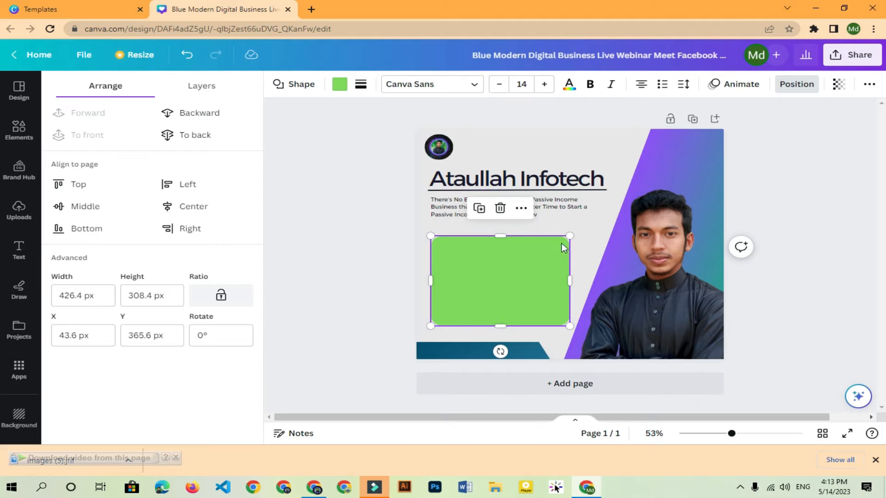
left_click(840, 85)
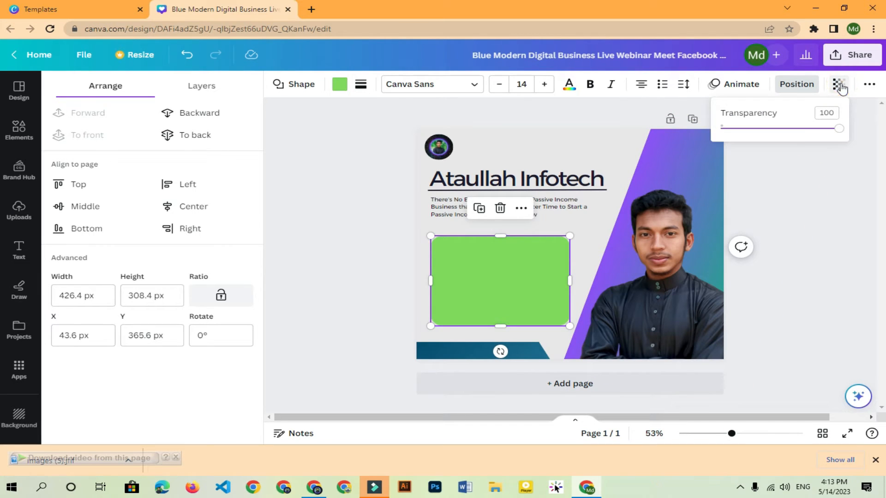
left_click_drag(809, 131, 807, 156)
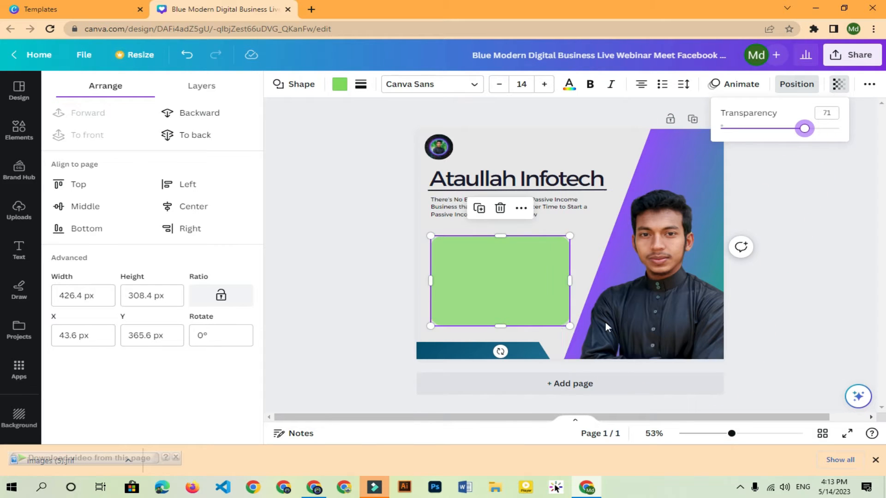
left_click(516, 293)
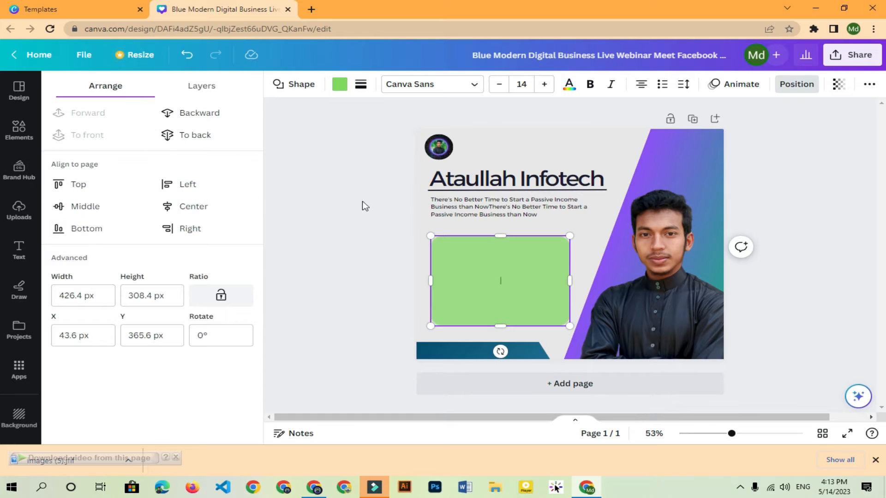
Add a subheading reading "Our Service" and place it along the upper edge inside the green rectangle
left_click(6, 139)
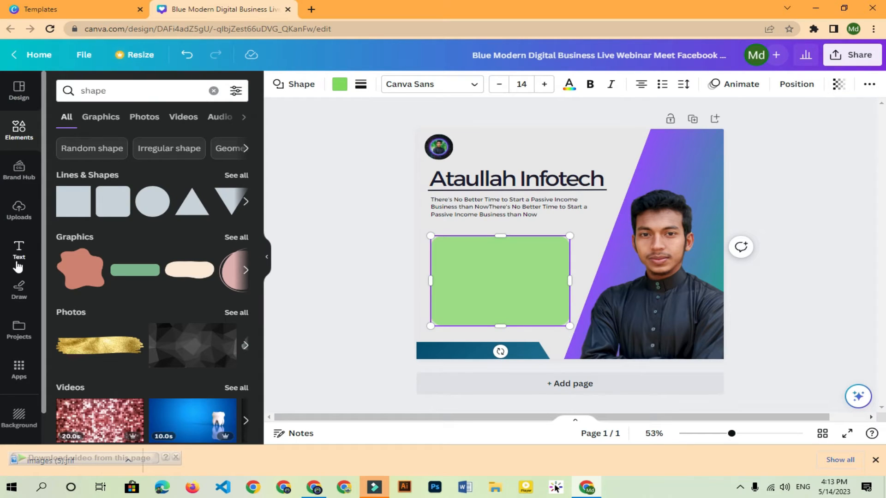
left_click(25, 247)
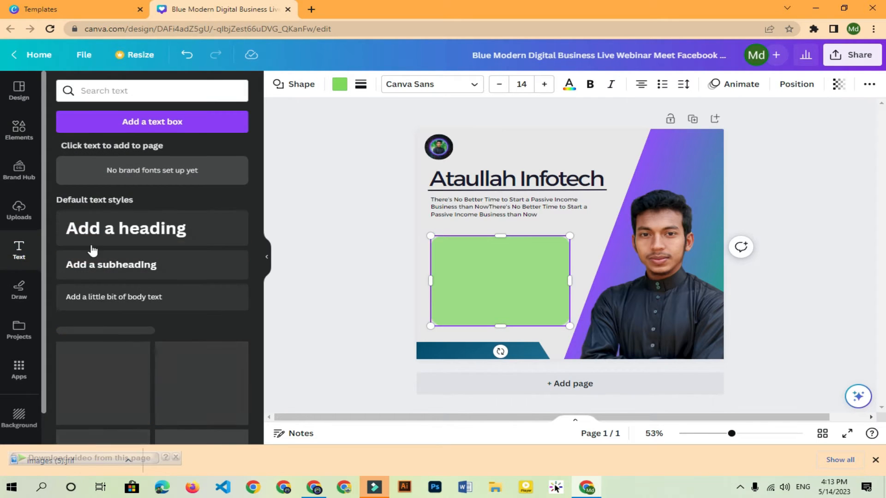
scroll(158, 245, "down", 3)
scroll(158, 246, "up", 4)
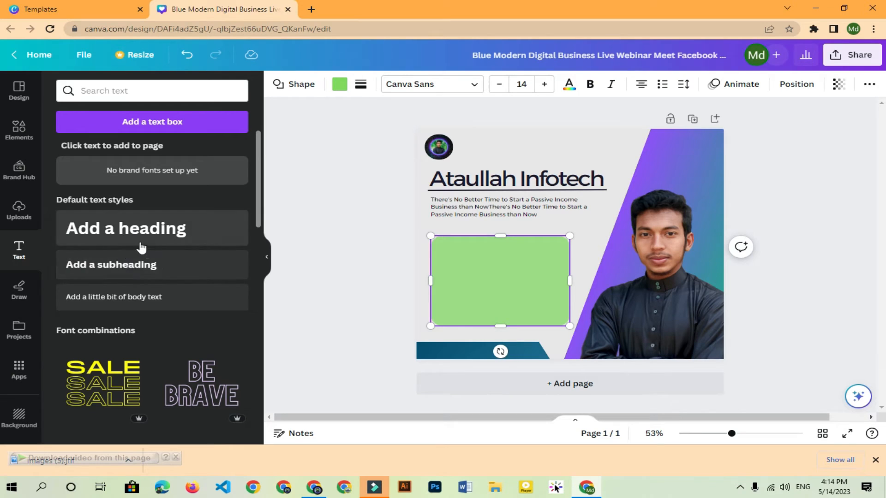
left_click(128, 265)
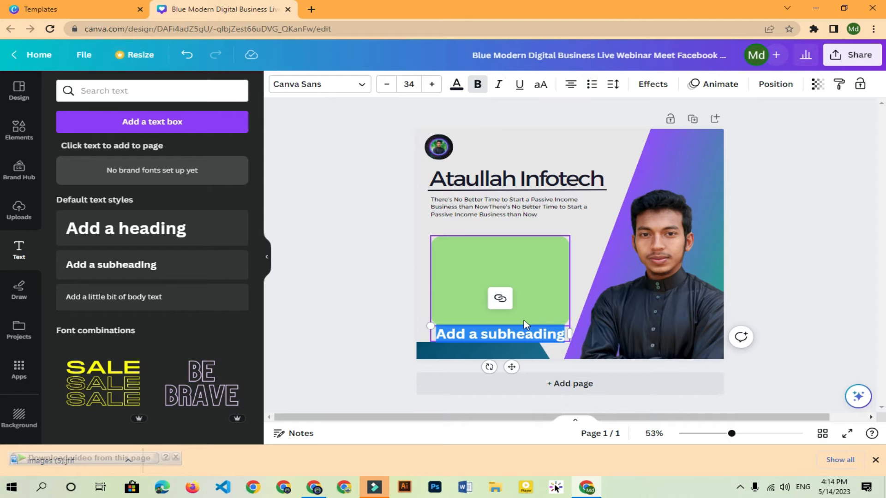
key("BackSpace")
type("Our")
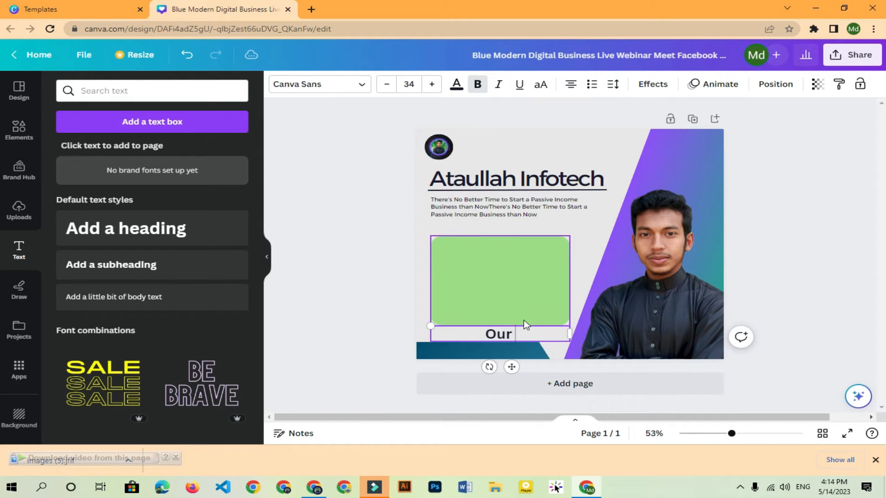
type(" Servi")
left_click(555, 271)
left_click_drag(500, 328, 503, 248)
left_click(536, 287)
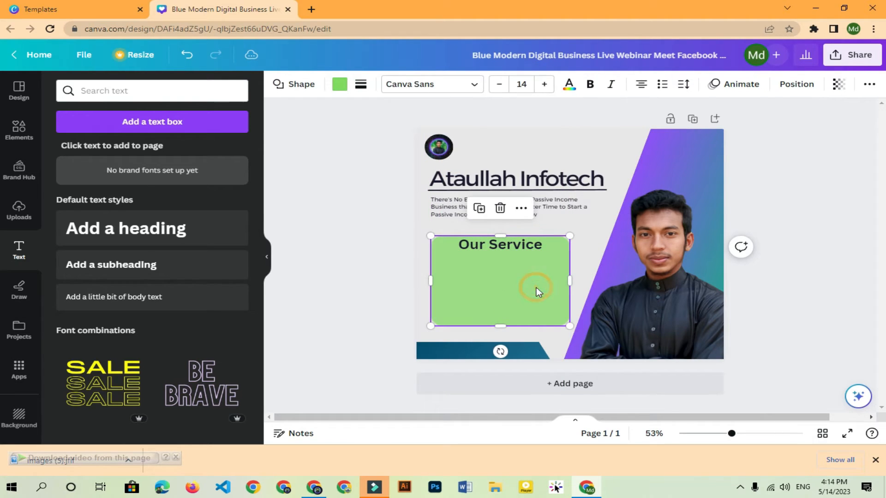
Try left, justified and right alignment on the "Our Service" subheading, then return it to centered
left_click(502, 247)
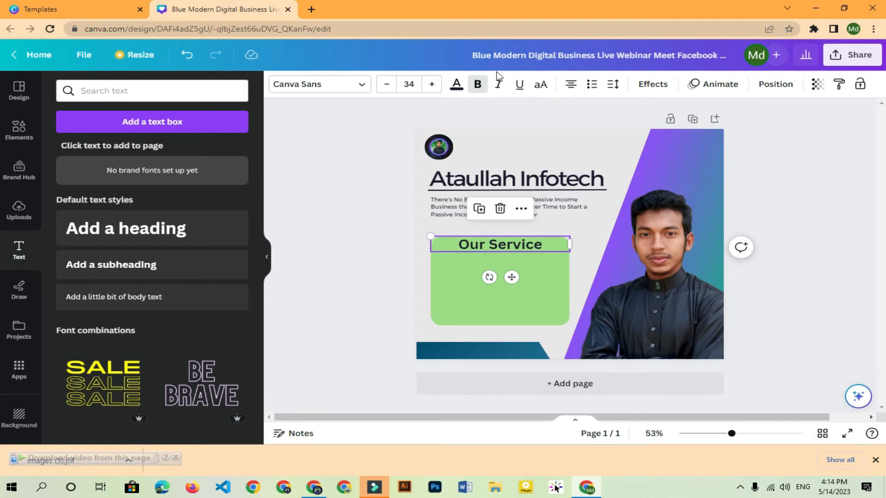
left_click(570, 85)
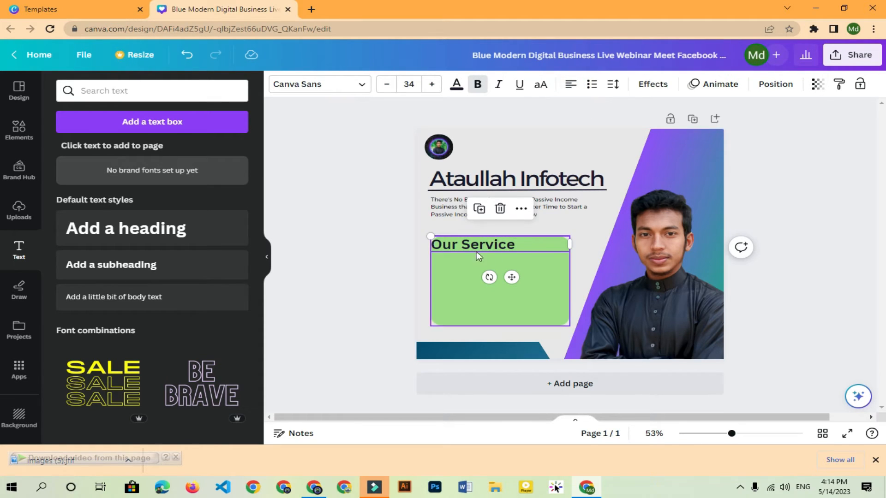
left_click(569, 89)
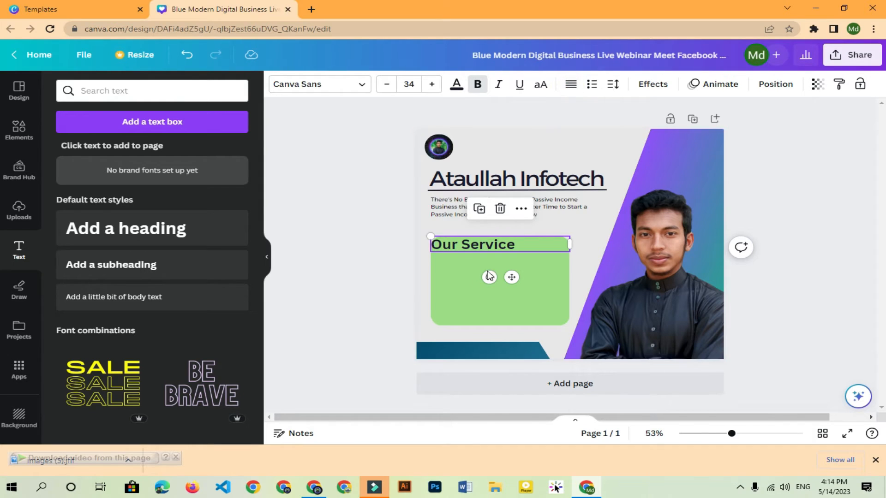
left_click(572, 86)
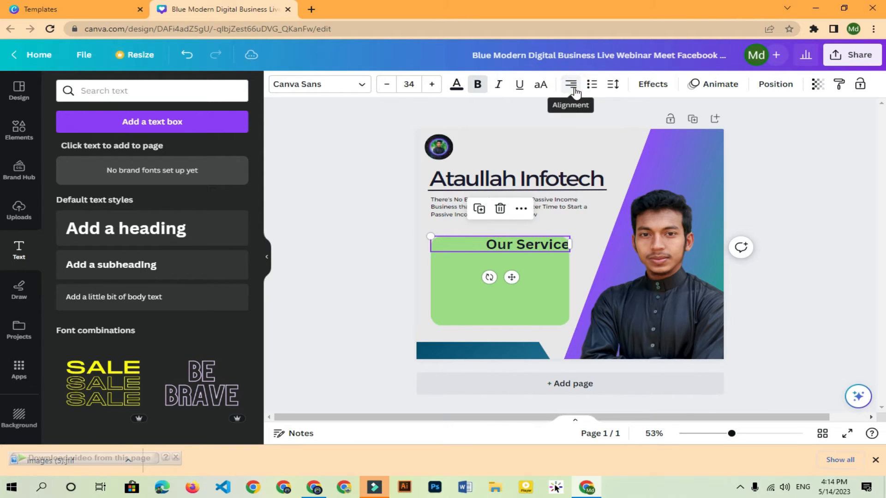
left_click(574, 91)
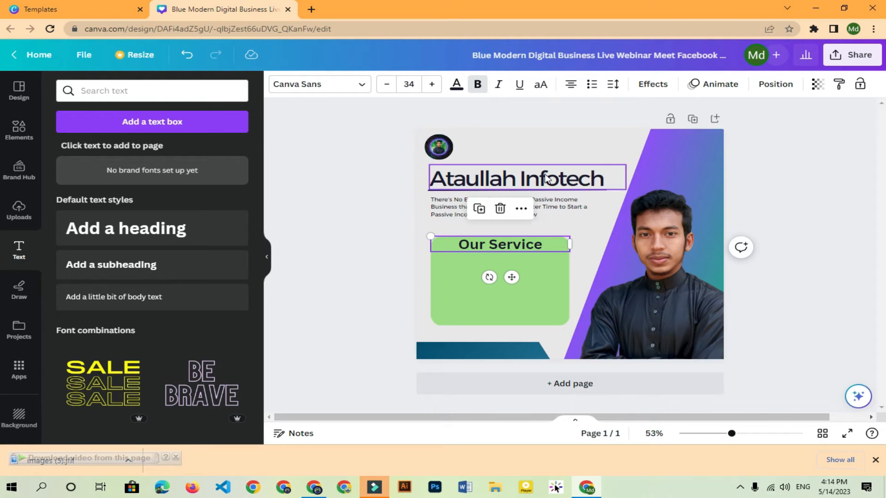
left_click(497, 265)
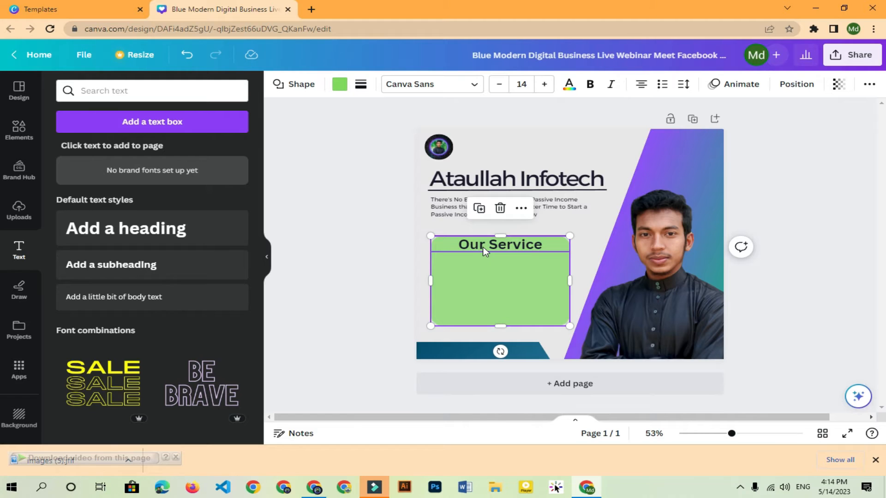
left_click(504, 250)
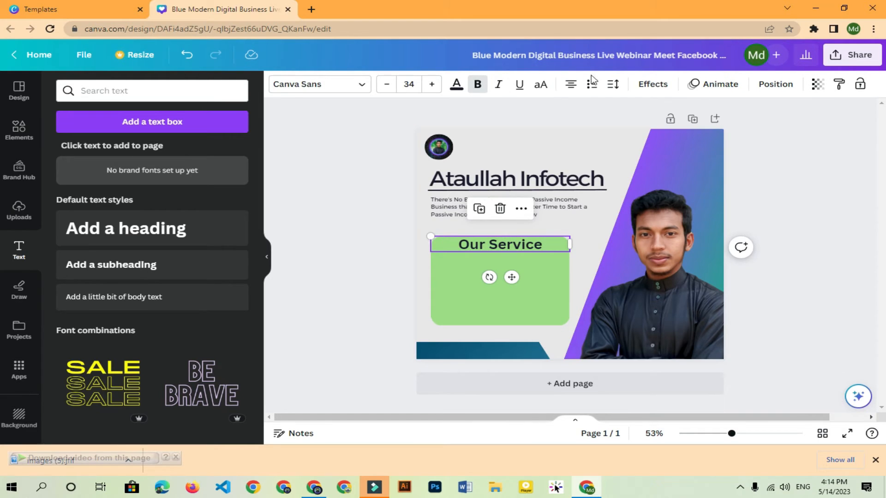
left_click(460, 284)
left_click(493, 246)
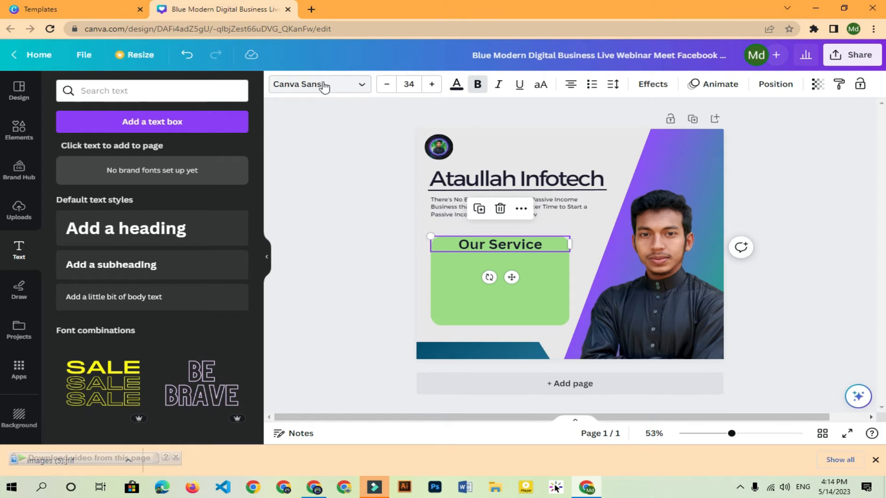
key("Print")
left_click_drag(293, 59, 247, 21)
left_click_drag(317, 74, 387, 148)
left_click(381, 152)
Try Montserrat Classic on the "Our Service" subheading, then set its font to Eczar SemiBold
left_click(353, 91)
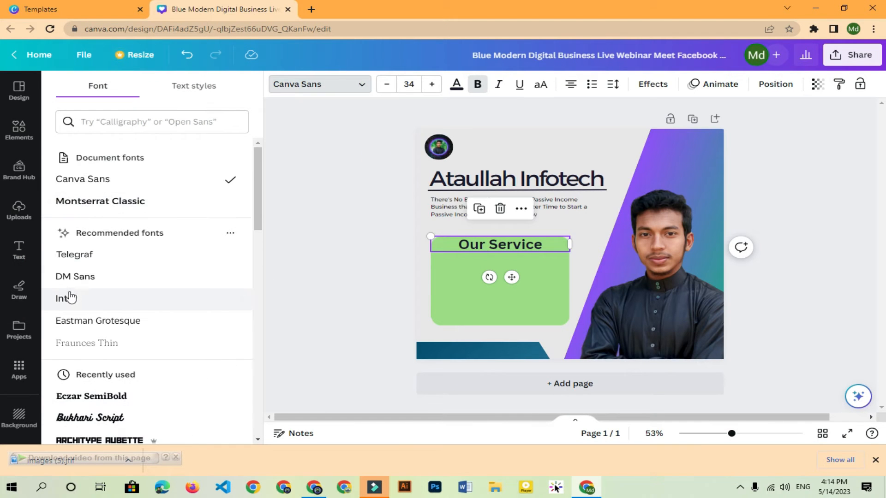
left_click(123, 201)
scroll(90, 270, "down", 5)
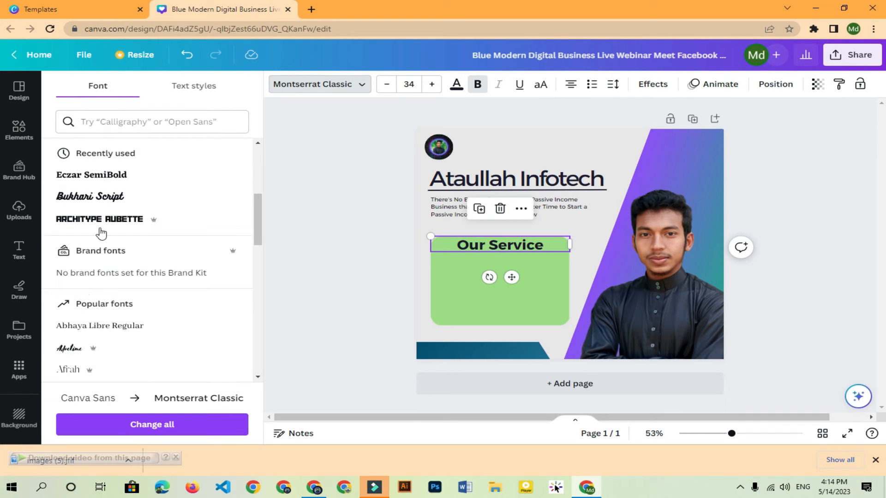
left_click(103, 177)
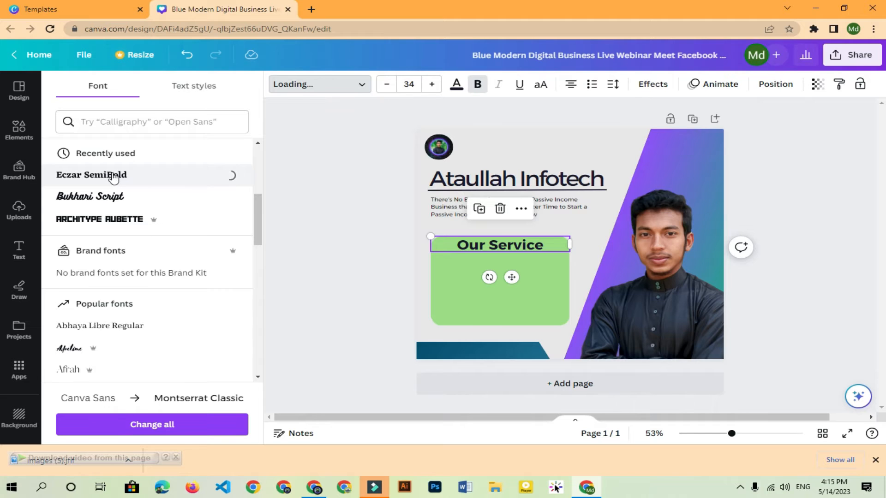
left_click(442, 273)
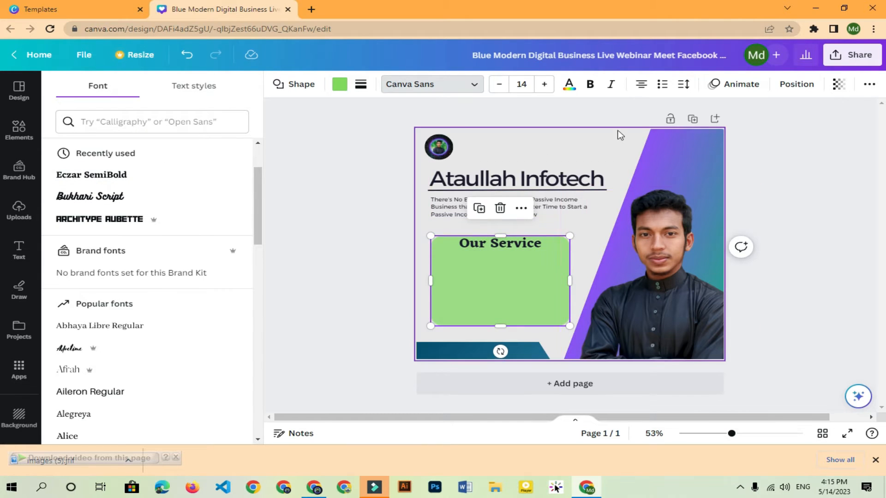
left_click(543, 250)
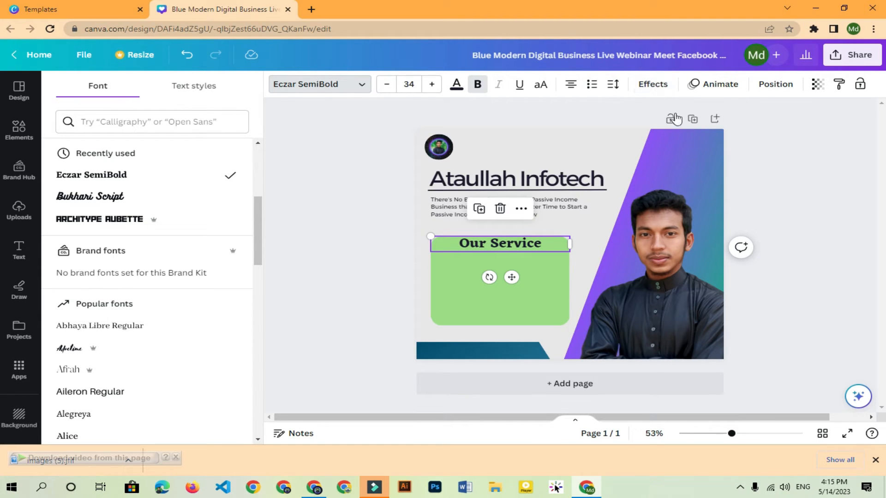
key("Print")
left_click_drag(605, 55, 700, 153)
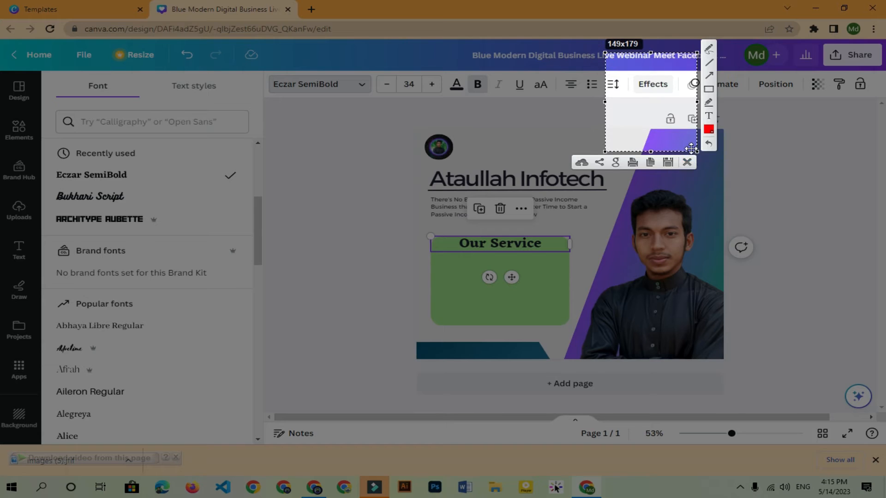
left_click(690, 161)
Try the Splice effect on "Our Service" with thickness 81 and a dark navy color, adjusting its offset and direction
left_click(653, 84)
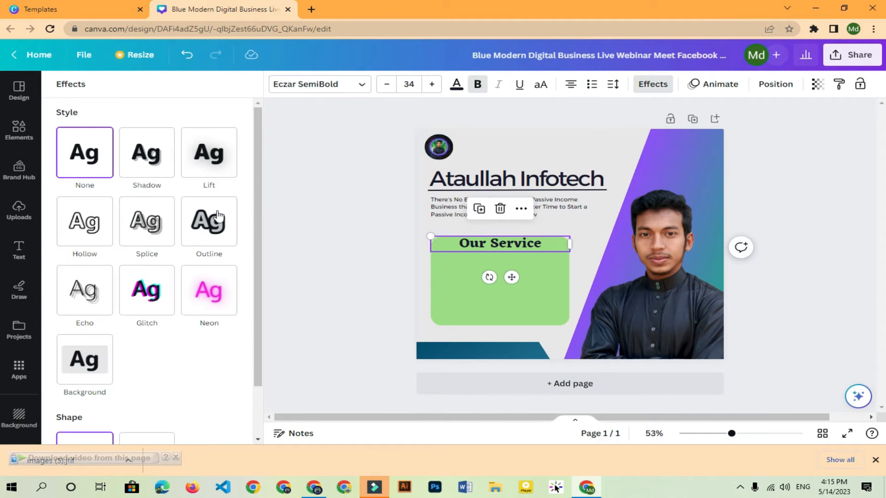
left_click(156, 225)
left_click_drag(146, 291, 203, 291)
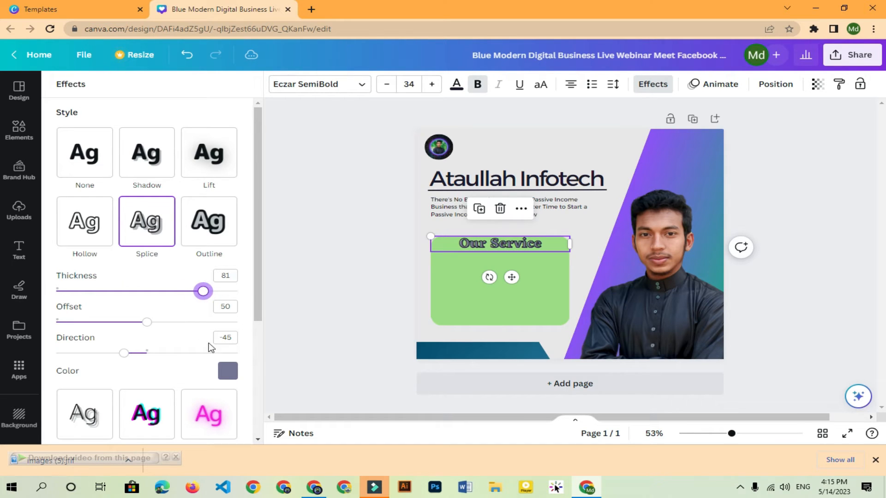
left_click(228, 370)
left_click(212, 245)
left_click(155, 241)
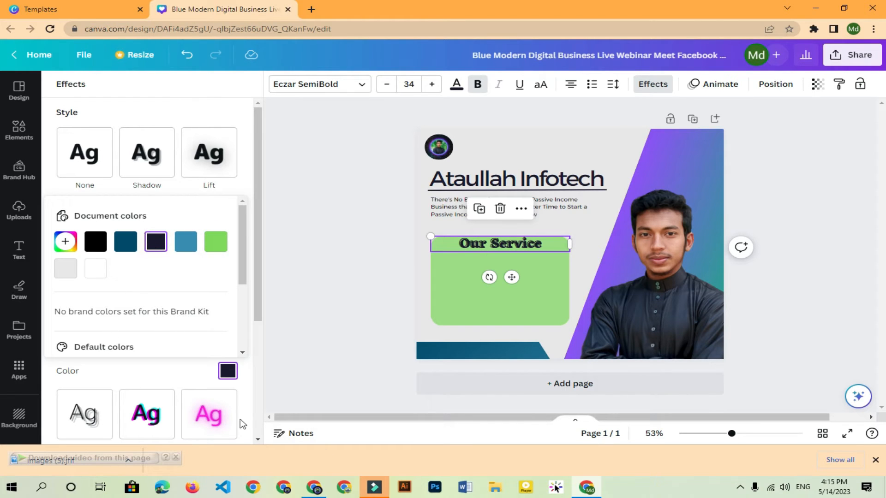
left_click(168, 370)
left_click_drag(151, 328, 210, 322)
left_click_drag(123, 353, 95, 353)
Try the Hollow, Outline, Lift and Shadow effects on "Our Service", then reset its effect style to None
left_click(69, 233)
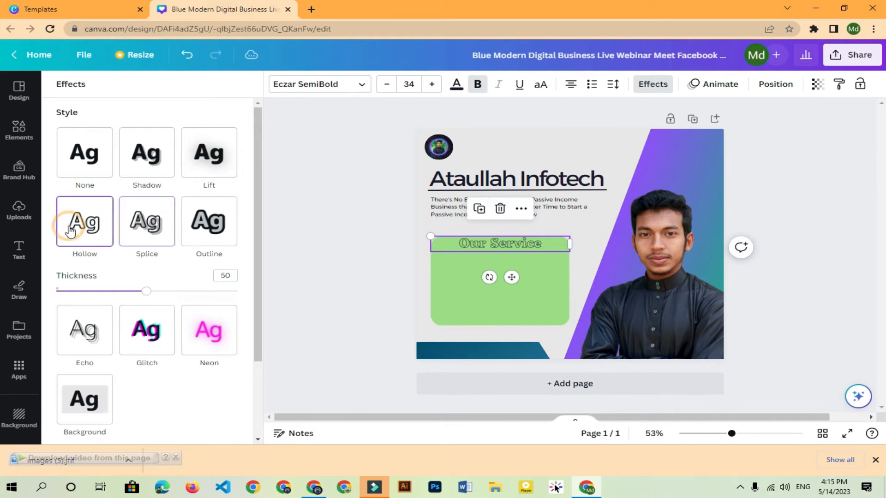
left_click(206, 222)
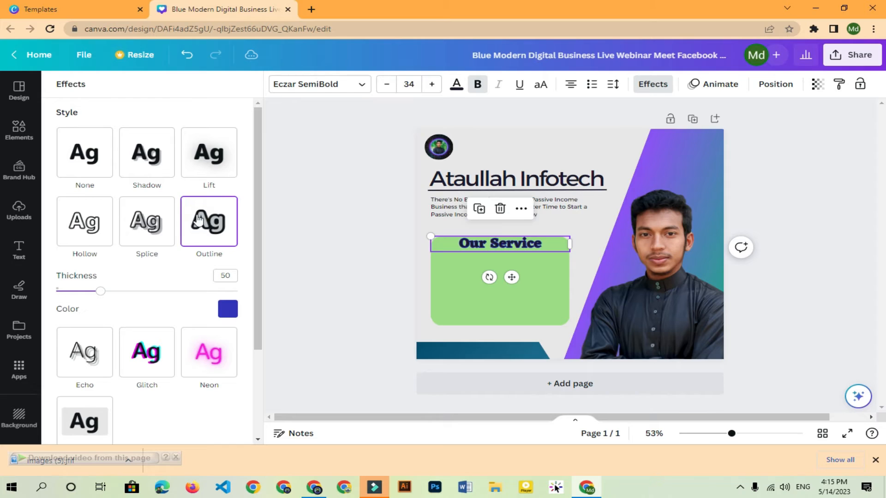
left_click(203, 150)
left_click(159, 150)
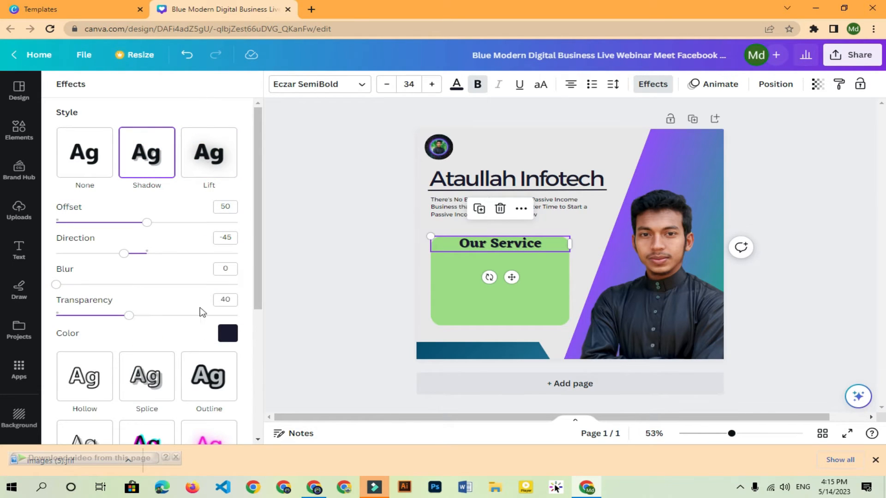
mouse_move(68, 284)
left_mouse_down()
mouse_move(195, 283)
mouse_move(60, 284)
left_mouse_up()
left_click(76, 164)
scroll(202, 263, "down", 2)
Try the yellow Background effect on "Our Service" and shift the text slightly down, then undo both changes
left_click(85, 299)
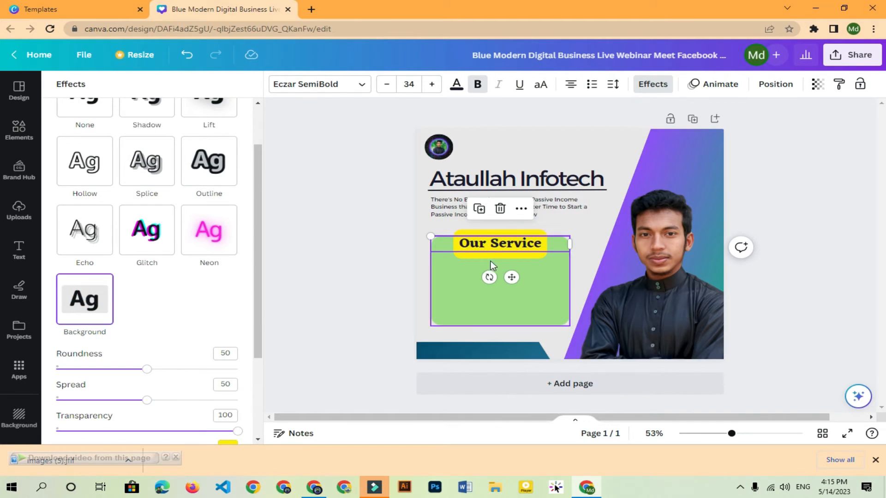
left_click(438, 282)
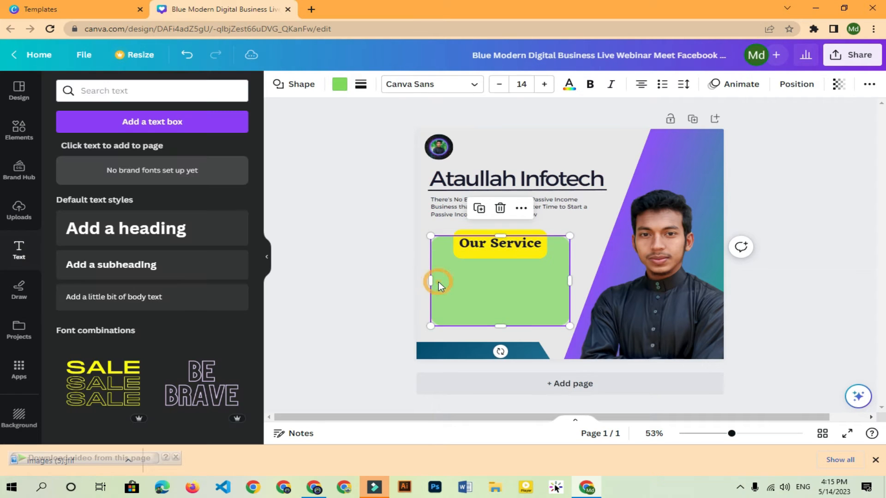
left_click(494, 252)
mouse_move(497, 240)
left_mouse_down()
mouse_move(497, 256)
mouse_move(502, 249)
left_mouse_up()
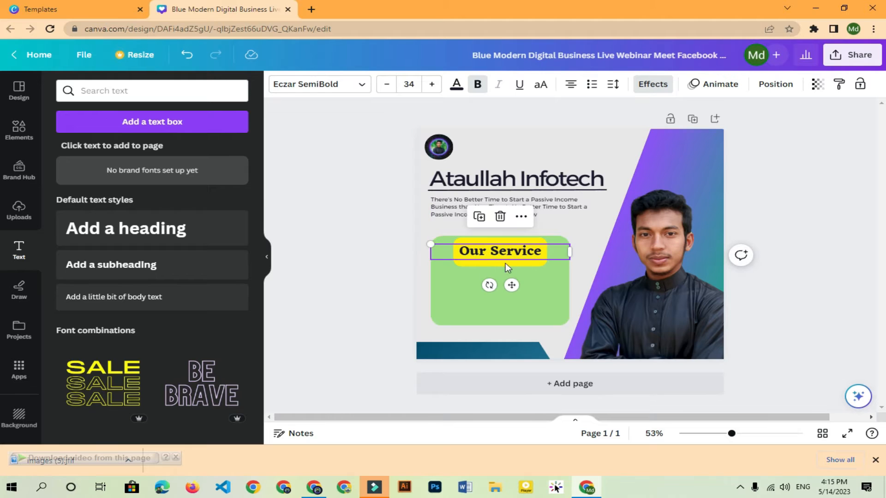
key("ctrl+z")
key("ctrl+z")
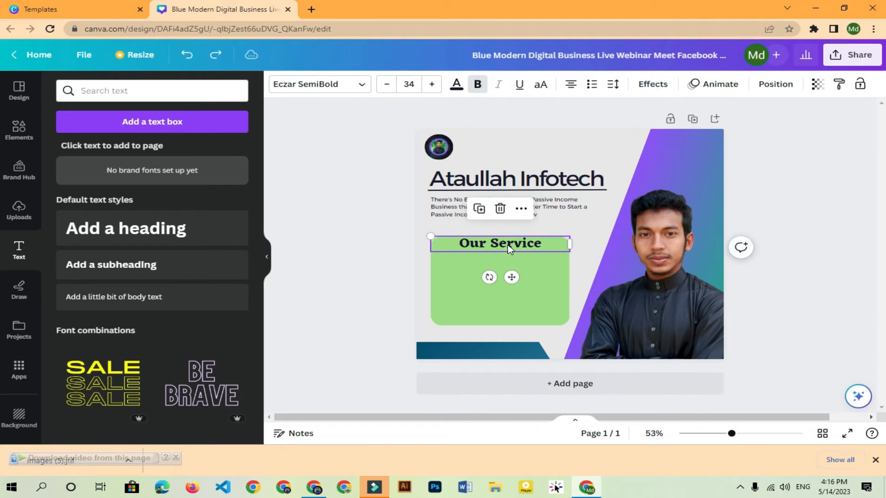
left_click(654, 91)
scroll(150, 307, "down", 3)
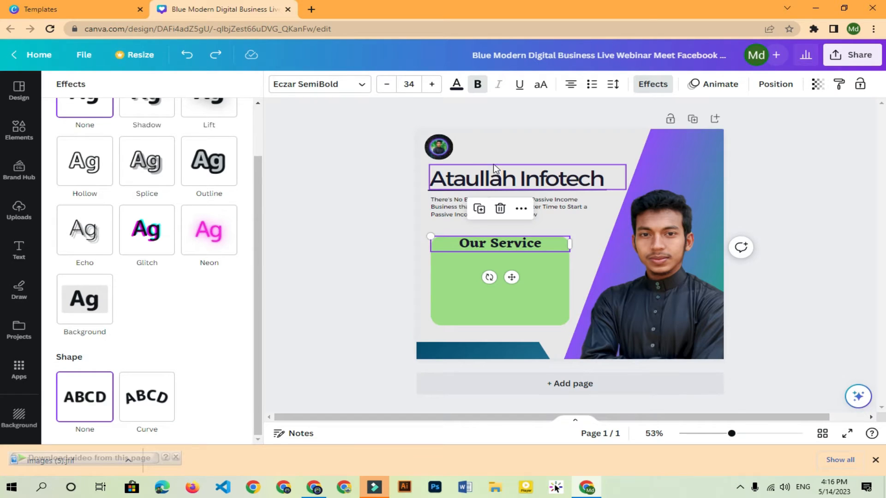
key("Print")
left_click_drag(345, 95, 812, 447)
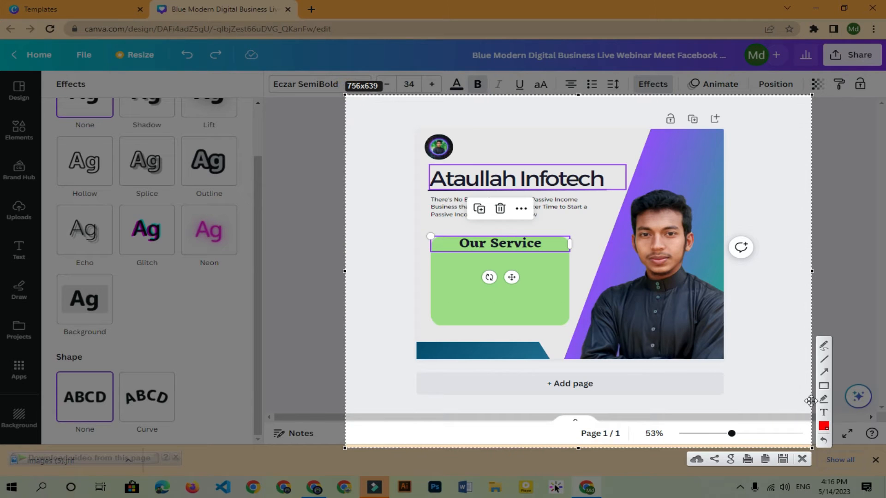
left_click(824, 347)
mouse_move(377, 196)
left_mouse_down()
mouse_move(393, 171)
mouse_move(430, 157)
mouse_move(506, 152)
mouse_move(553, 169)
mouse_move(595, 209)
left_mouse_up()
mouse_move(522, 157)
left_mouse_down()
mouse_move(449, 143)
mouse_move(370, 188)
left_mouse_up()
mouse_move(371, 234)
left_mouse_down()
mouse_move(459, 348)
mouse_move(651, 254)
mouse_move(672, 219)
left_mouse_up()
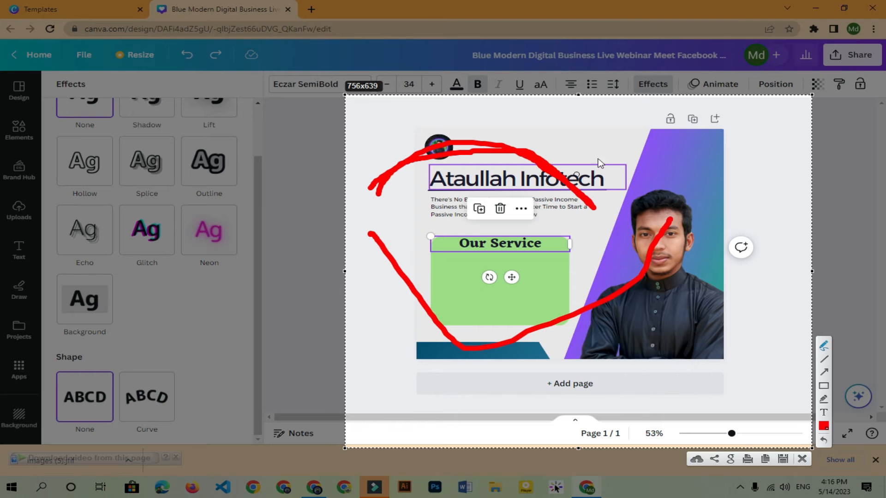
left_click(799, 459)
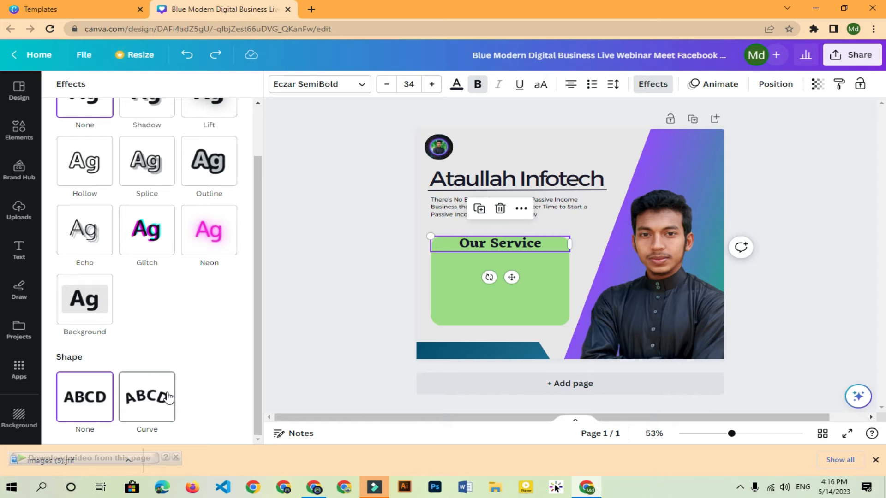
Try the Curve shape on "Our Service" with curve values of -71 and 51, then undo the curve
left_click(161, 412)
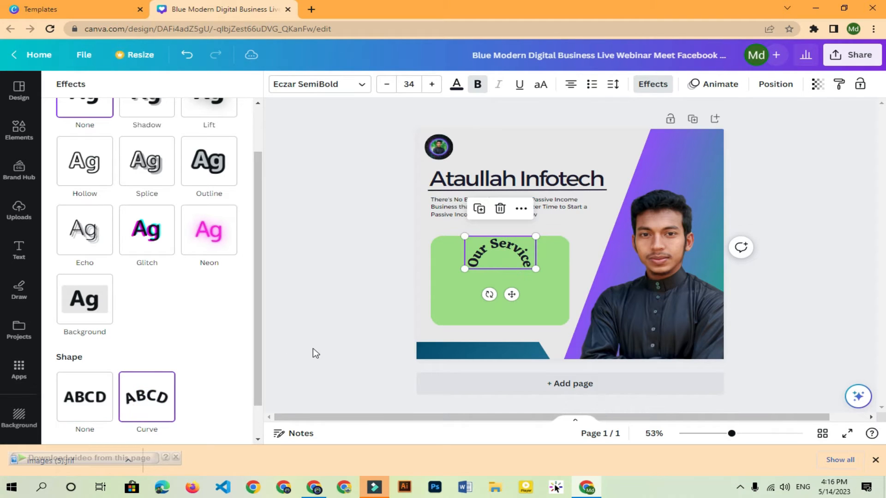
scroll(157, 410, "down", 1)
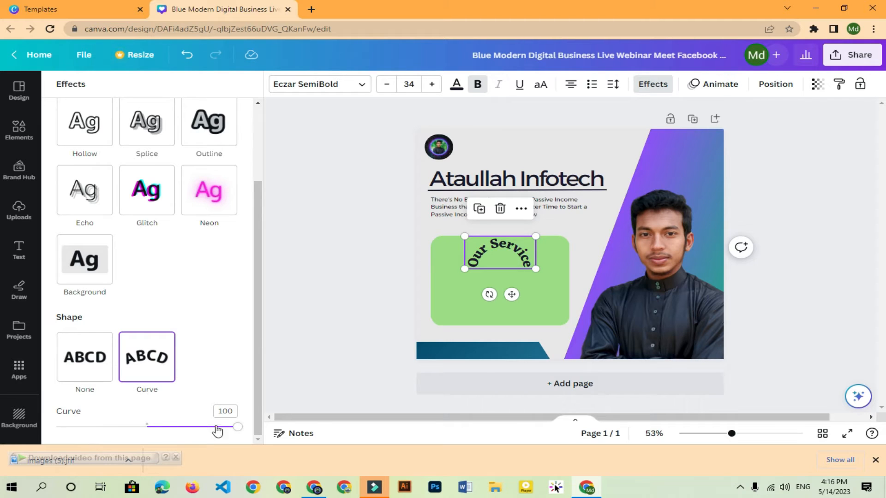
left_click_drag(237, 429, 84, 449)
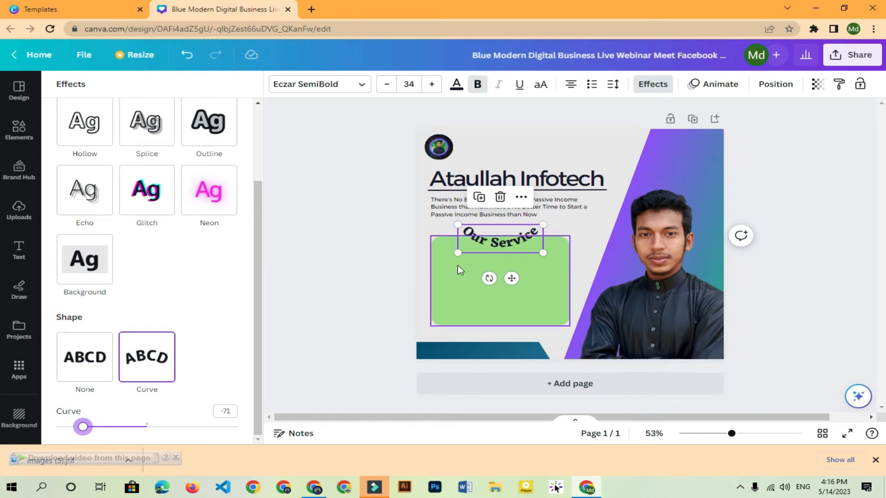
left_click_drag(82, 427, 194, 427)
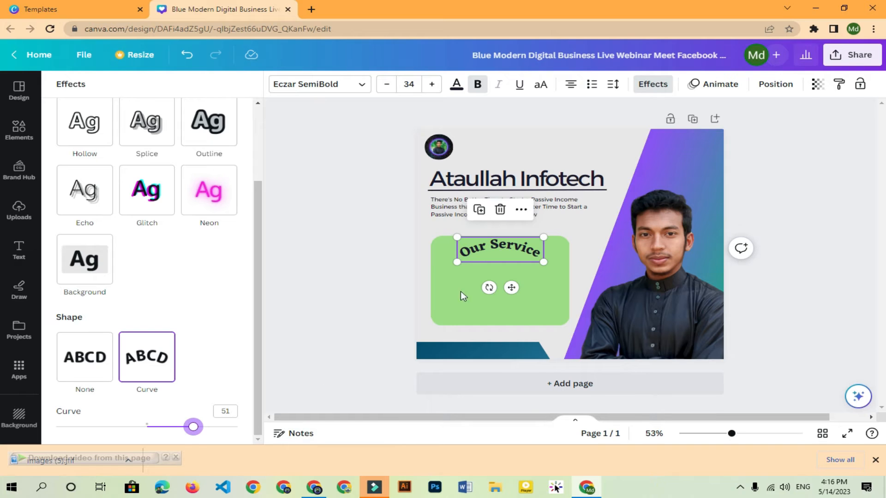
left_click(444, 309)
key("ctrl+z")
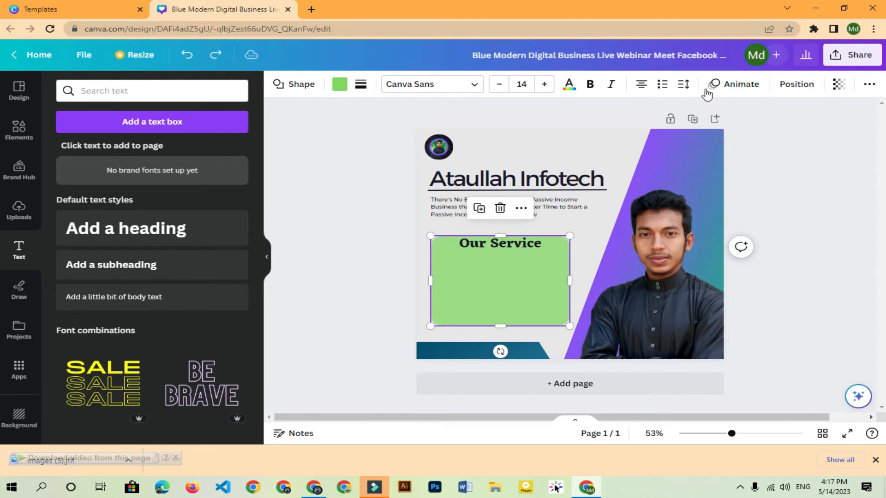
Compare the Hollow, Splice, Outline and Lift effects on "Our Service", then apply the Shadow effect
left_click(494, 244)
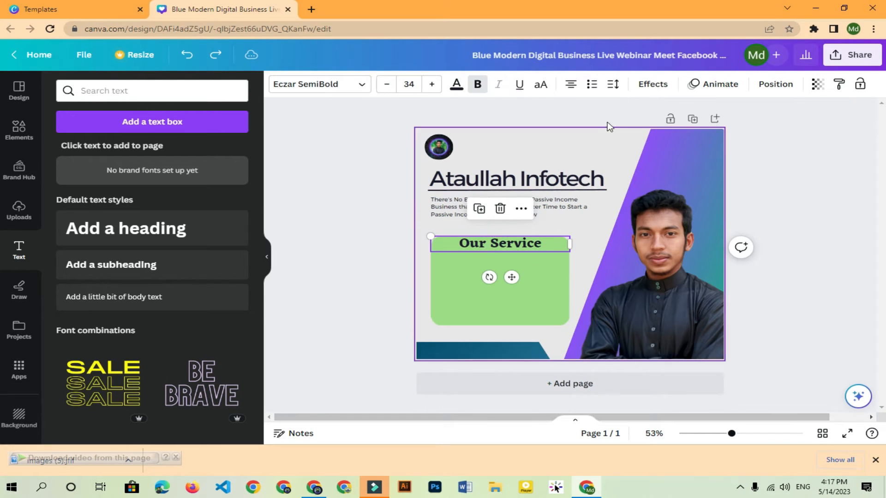
left_click(650, 83)
left_click(82, 232)
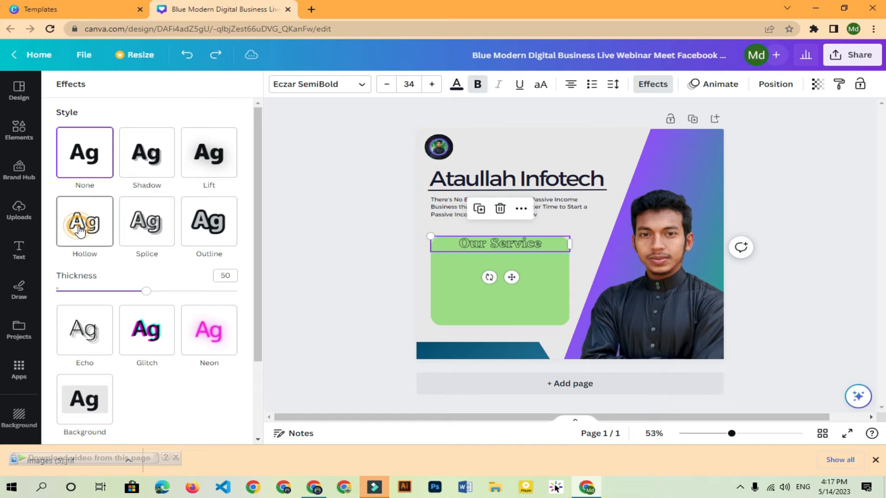
left_click(147, 217)
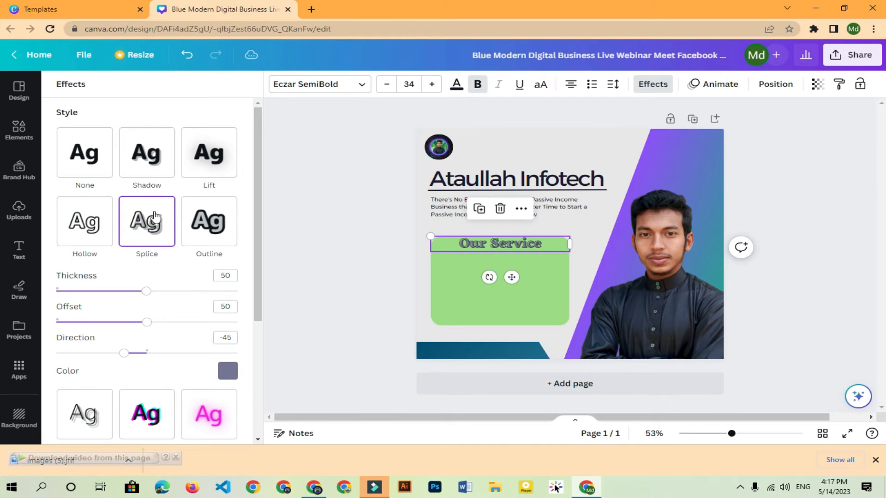
left_click(228, 222)
left_click(208, 153)
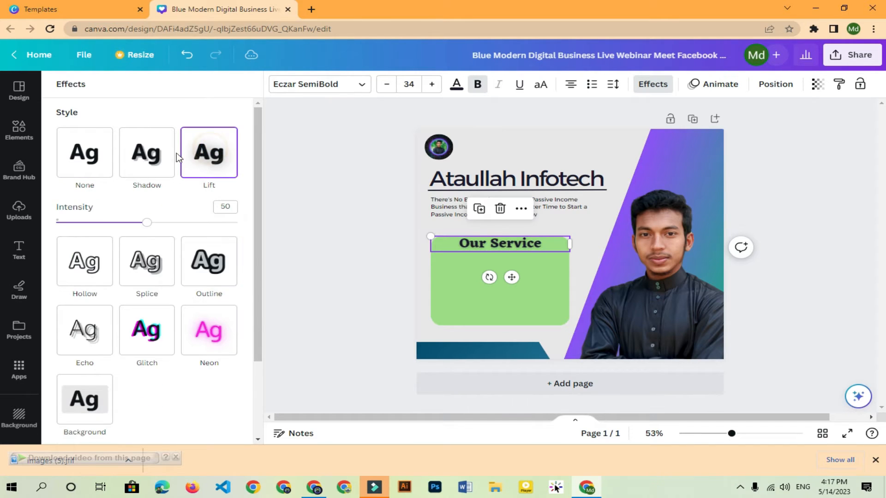
left_click(172, 158)
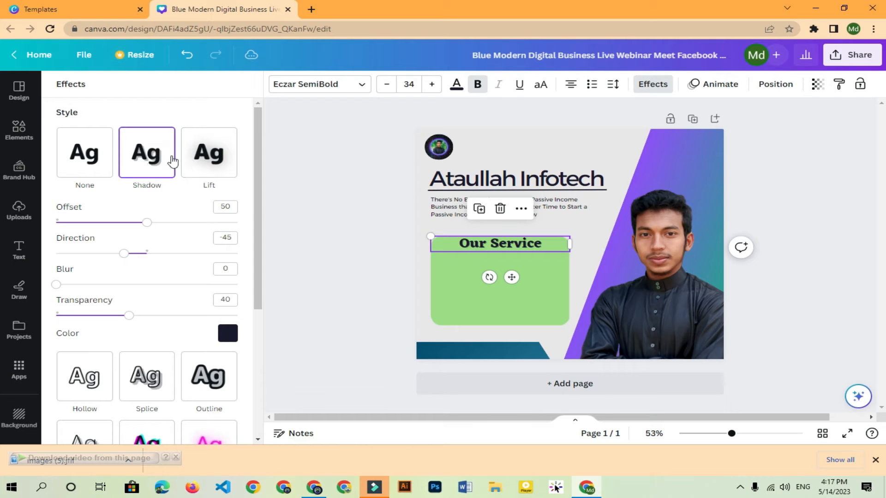
Extend the green rectangle slightly upward and move the "Our Service" subheading up near its new upper edge
left_click(395, 266)
left_click(478, 246)
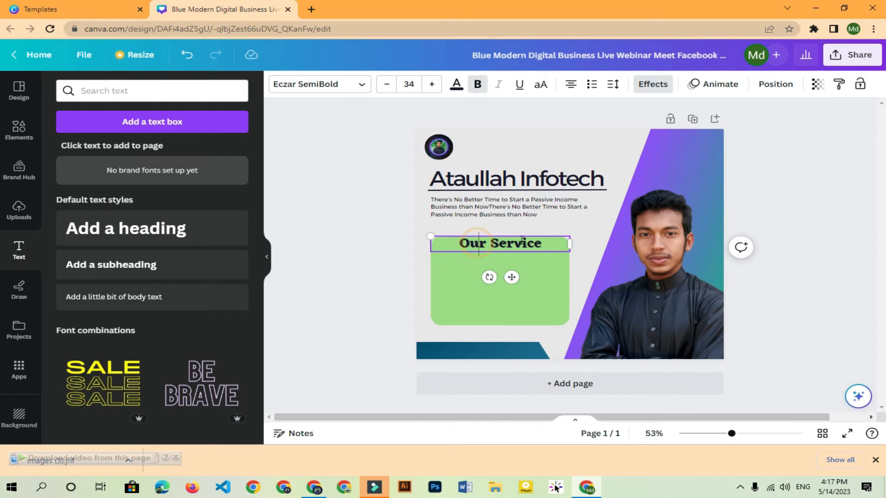
left_click(462, 284)
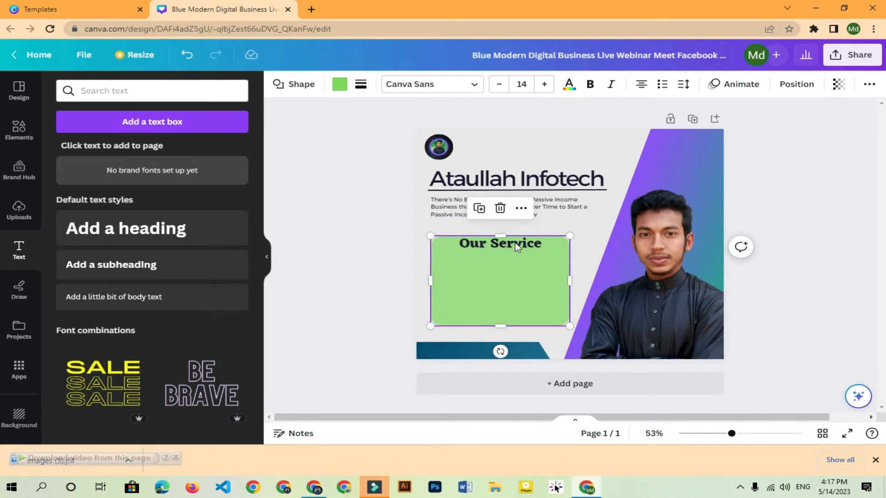
mouse_move(498, 227)
left_mouse_down()
mouse_move(499, 216)
mouse_move(496, 232)
left_mouse_up()
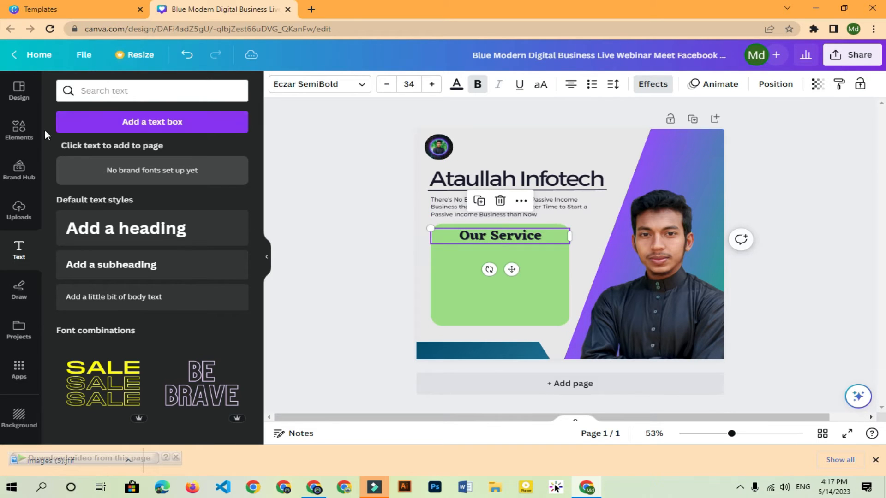
Add a blue parallelogram from the Lines & Shapes collection and place it behind the "Our Service" subheading in the green box
left_click(19, 171)
left_click(11, 123)
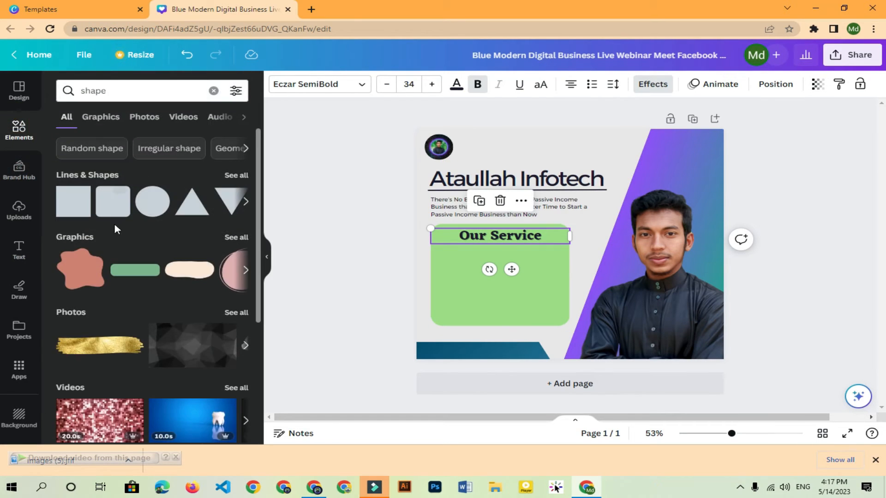
left_click(233, 174)
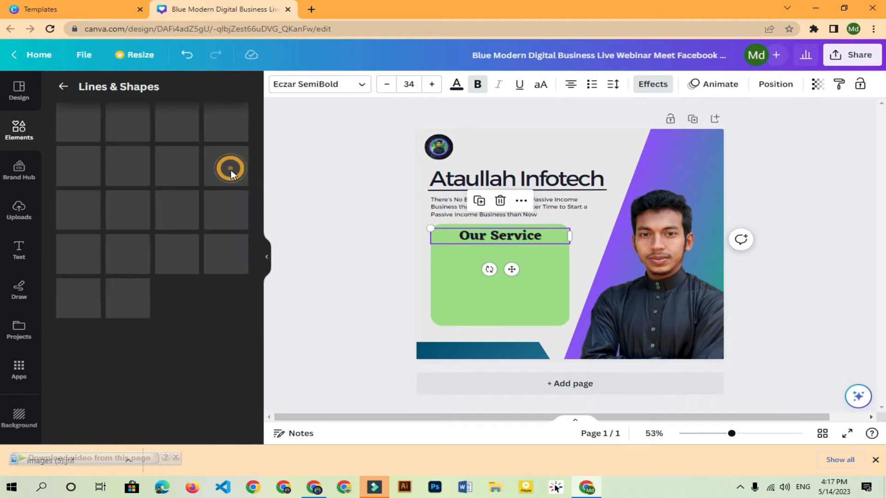
scroll(202, 224, "down", 5)
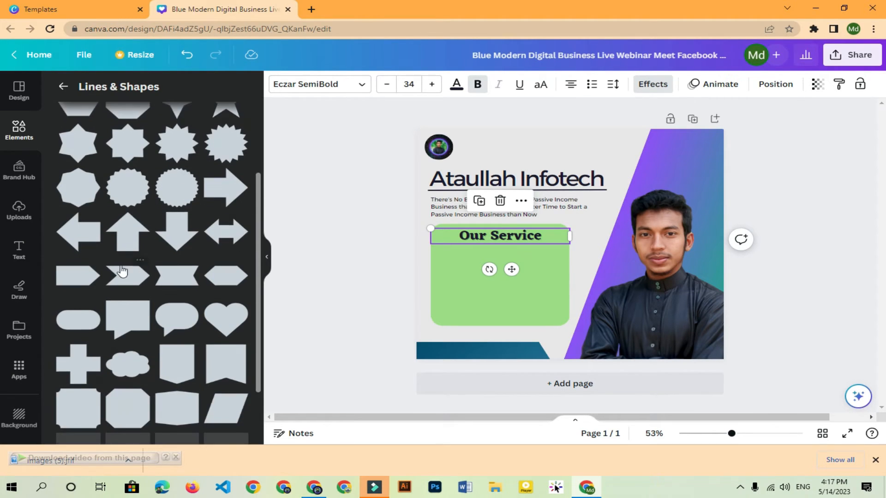
left_click_drag(226, 327, 458, 279)
left_click_drag(514, 289, 514, 239)
left_click(494, 265)
left_click(499, 270)
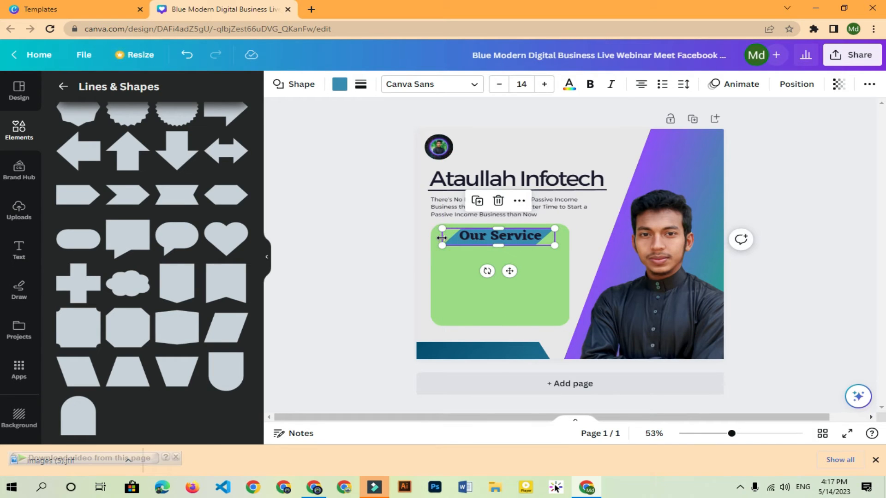
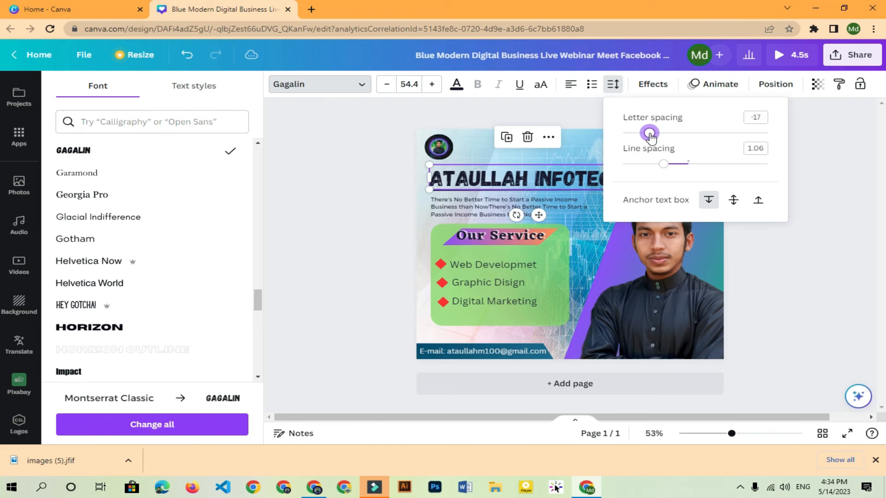
Lengthen the line beneath the main heading so that it spans the heading's full width
left_click(286, 221)
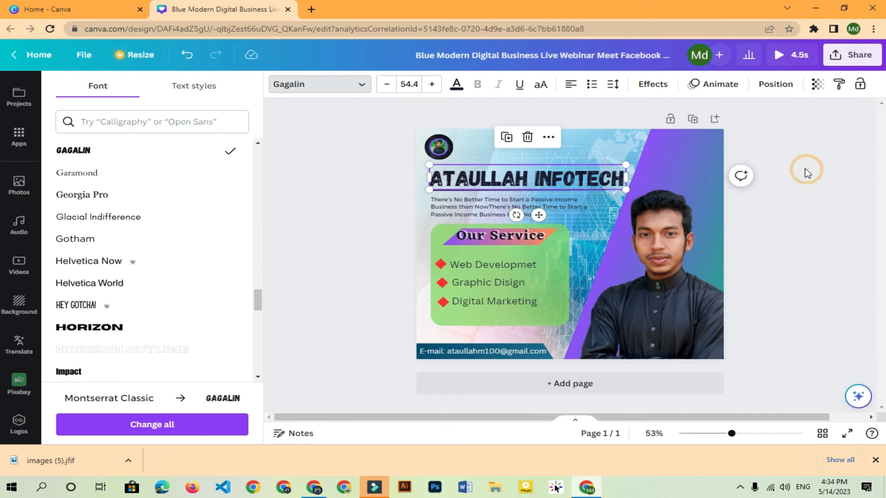
left_click(611, 142)
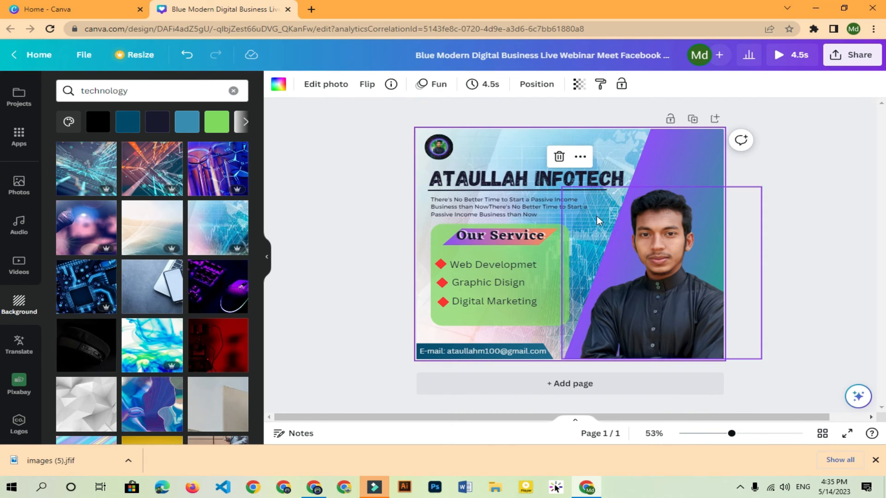
left_click(441, 190)
left_click(410, 202)
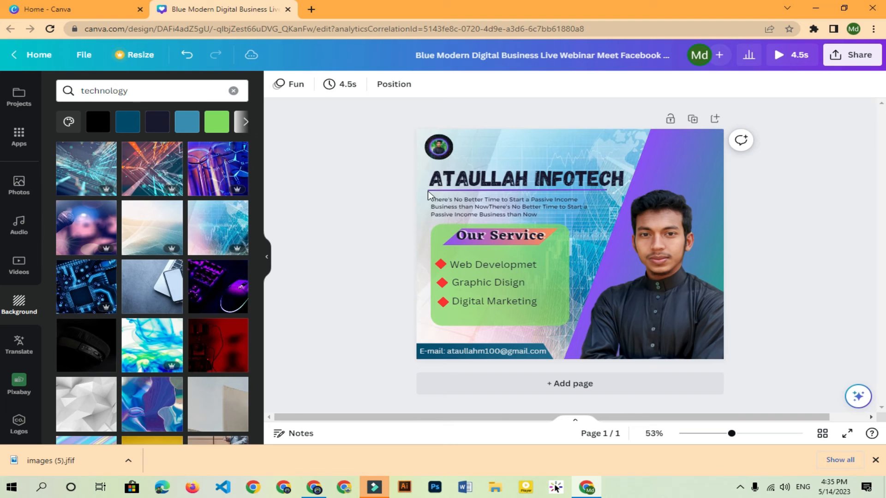
left_click(428, 191)
left_click_drag(606, 188, 626, 189)
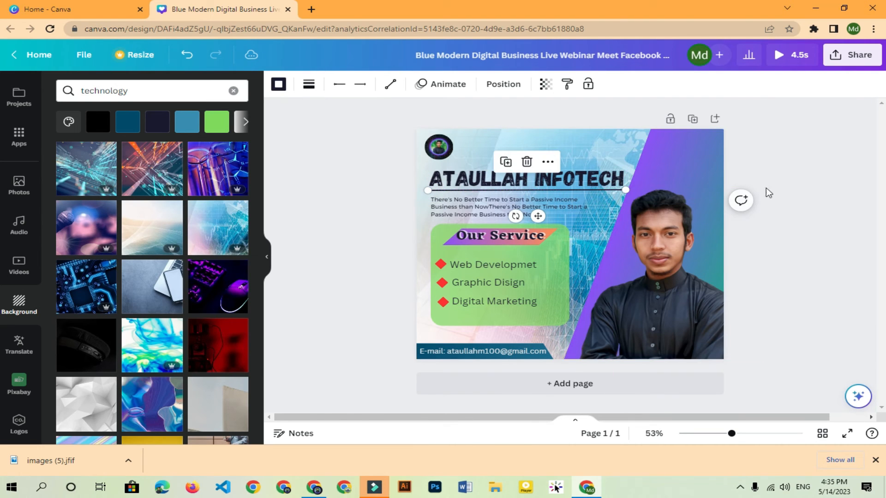
left_click(694, 150)
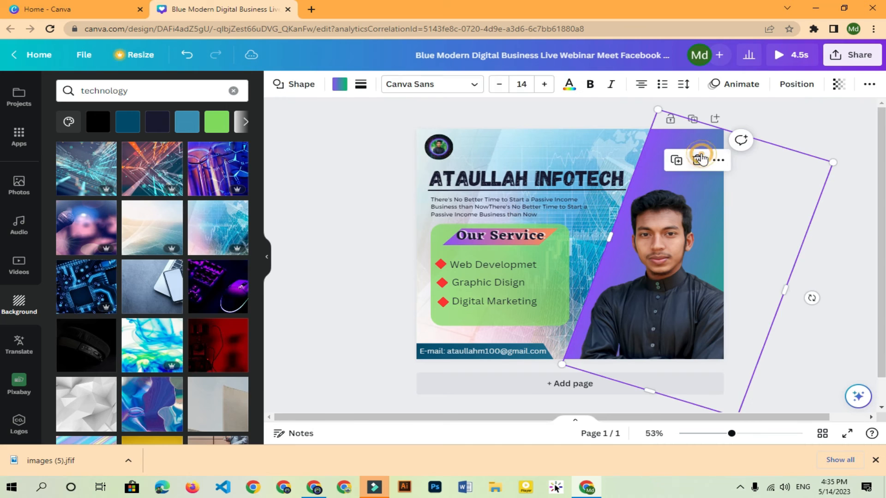
left_click(635, 128)
Open the design's download settings and try adjusting the quality for the MP4 Video file type
left_click(836, 56)
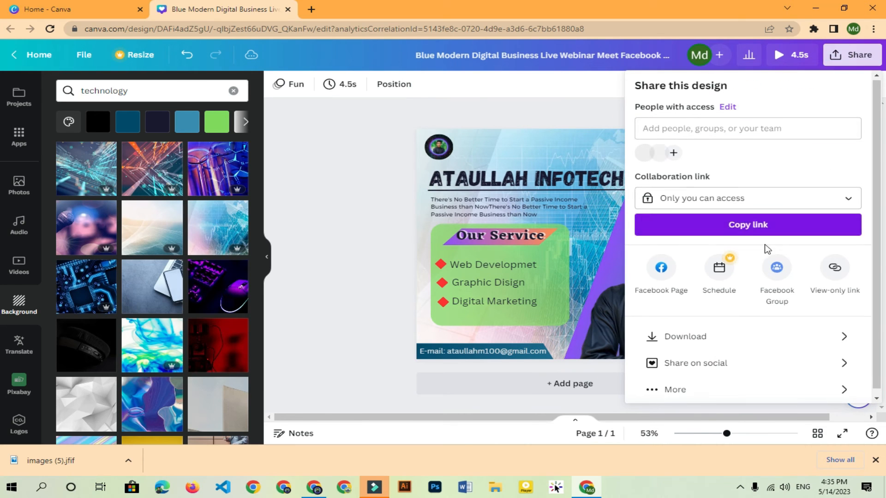
left_click(673, 332)
left_click_drag(695, 170, 851, 174)
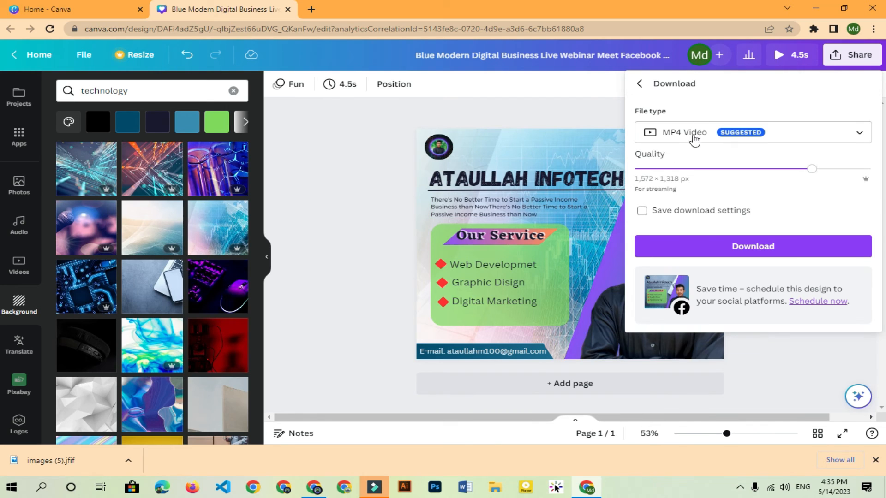
Review the available download file types, trying PNG and JPG in turn
left_click(694, 138)
left_click(689, 129)
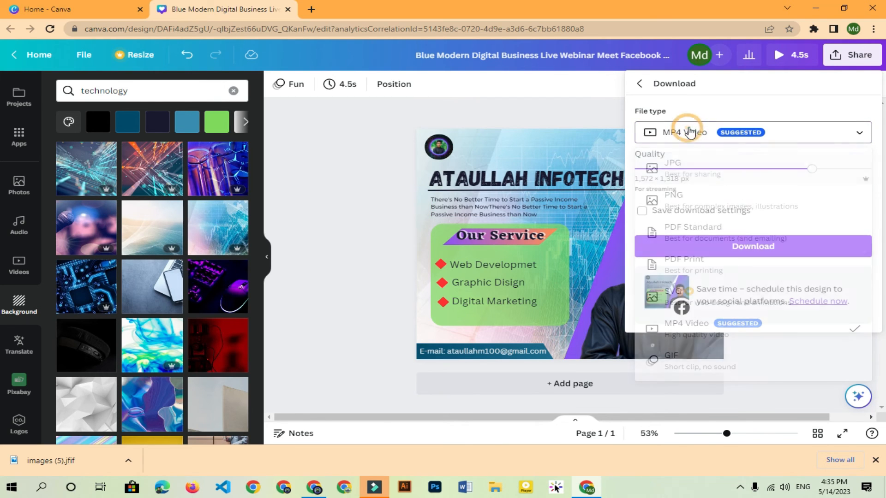
left_click(857, 129)
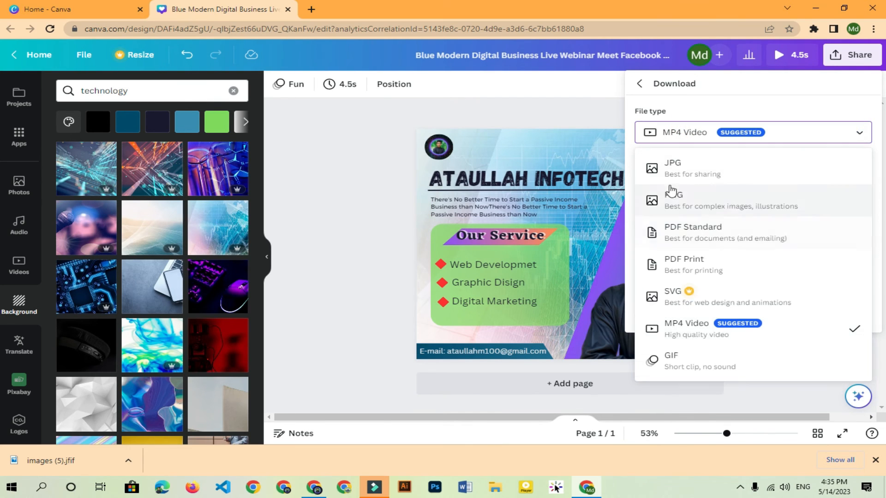
left_click(699, 208)
left_click(683, 137)
left_click(699, 165)
Set the download file type to PNG, raise the export size toward the maximum, and download the design
left_click(702, 133)
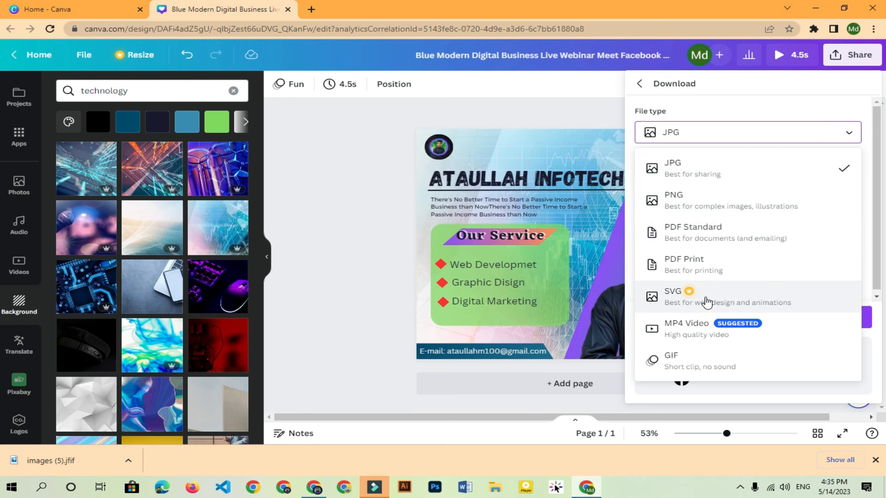
left_click(726, 135)
left_click(728, 134)
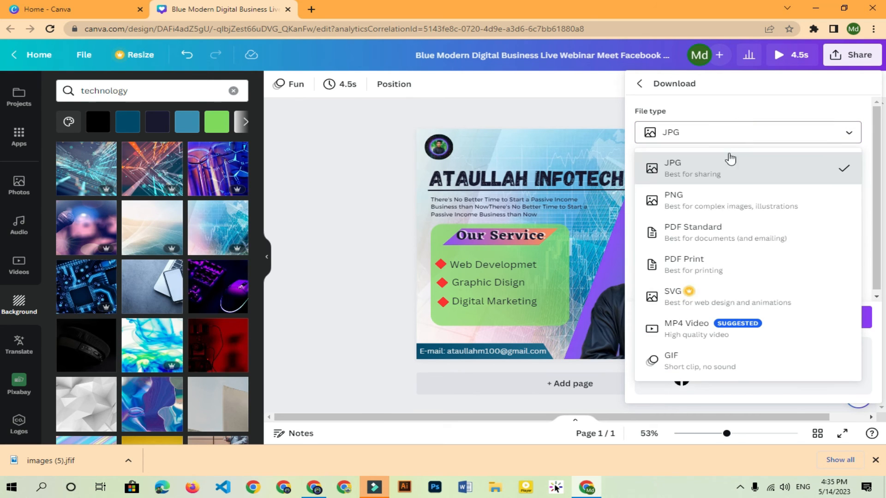
left_click(704, 203)
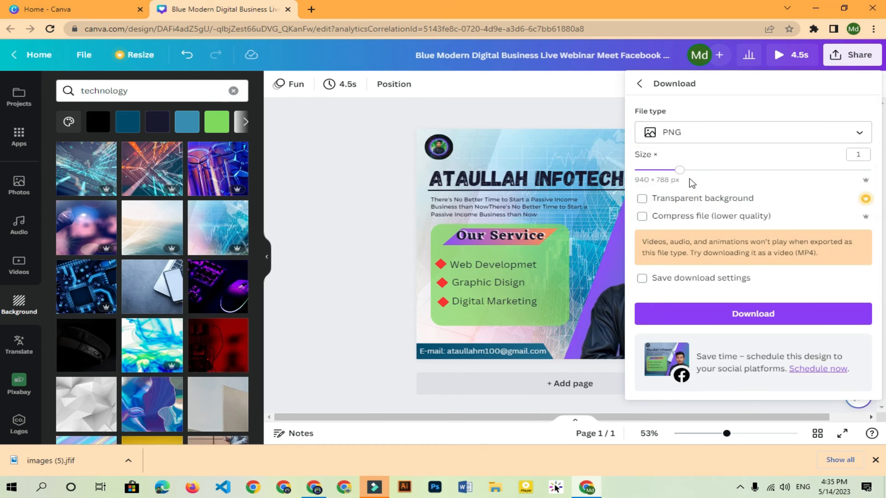
left_click_drag(679, 171, 880, 175)
left_click(771, 316)
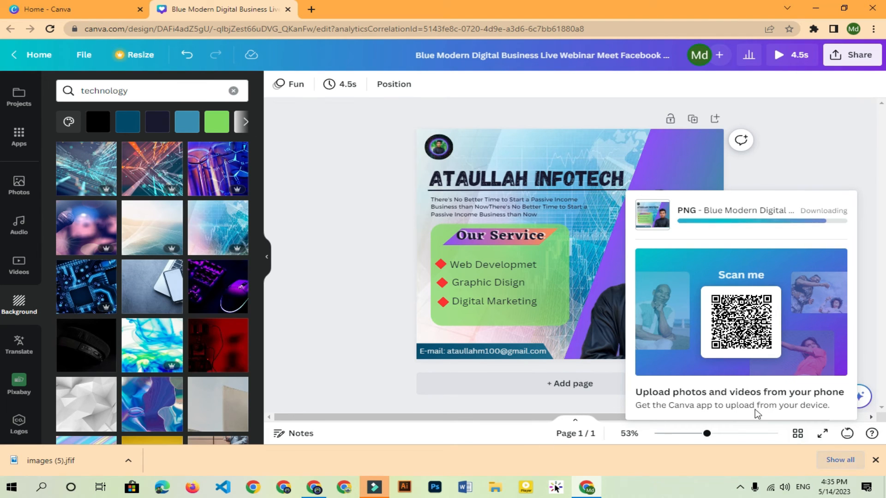
Look over the Canva home page, and return to the design to dismiss its download progress panel
left_click(147, 5)
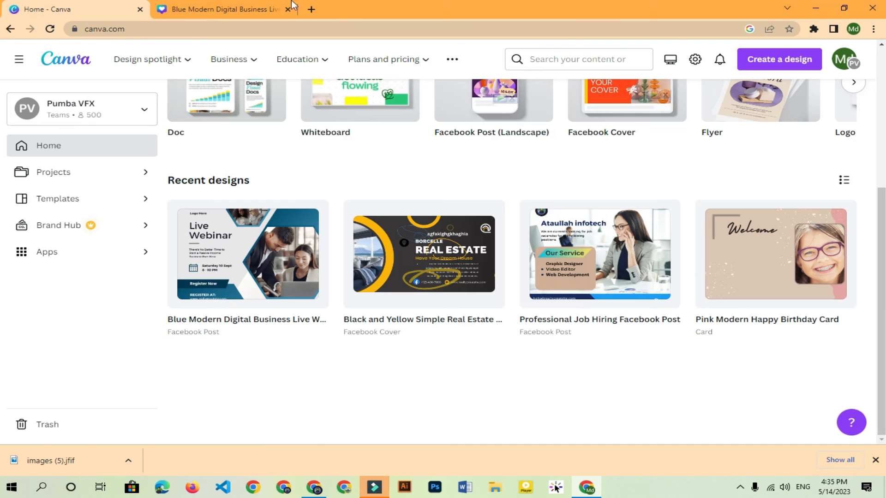
scroll(583, 175, "up", 5)
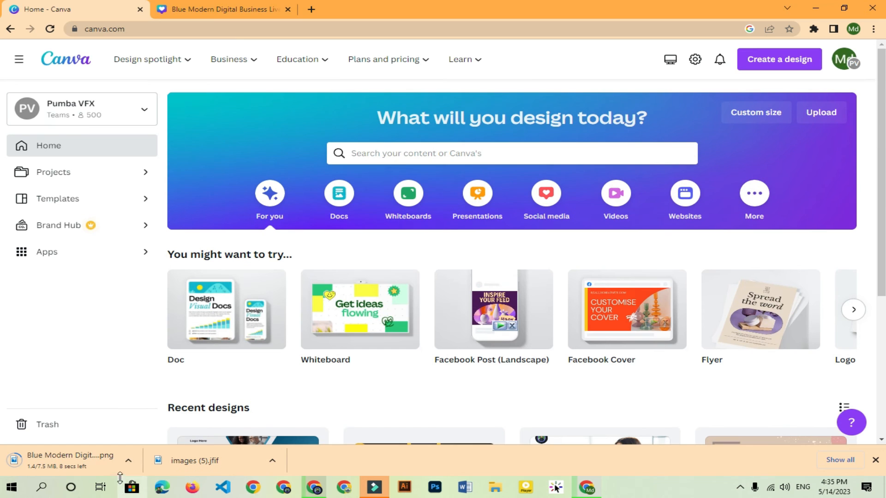
left_click(217, 9)
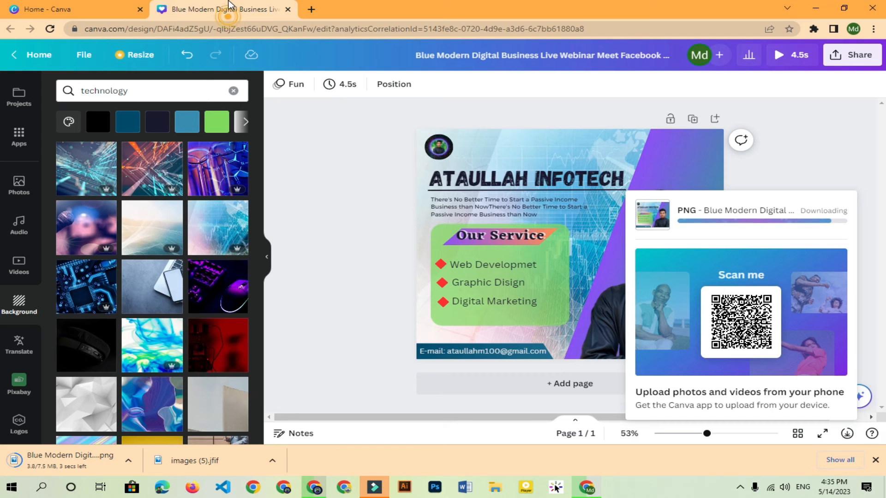
left_click(793, 171)
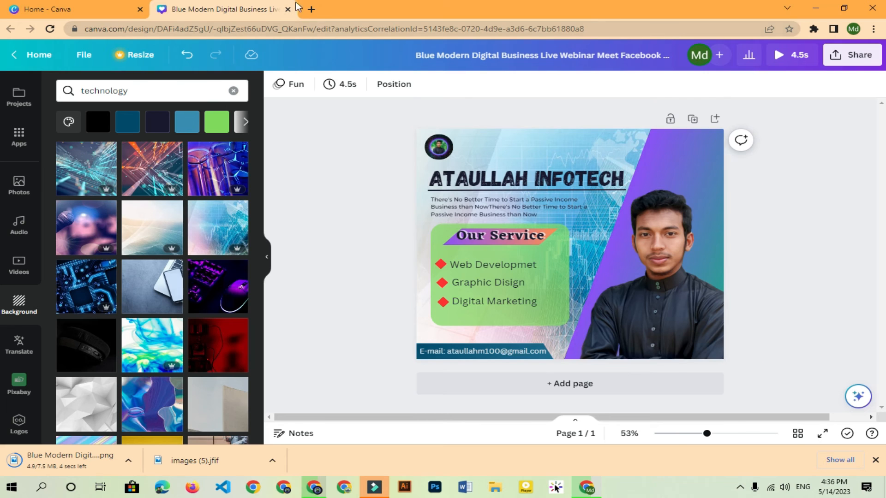
Search the templates from the Canva home page for "youtube video intro" and browse through the results
left_click(25, 8)
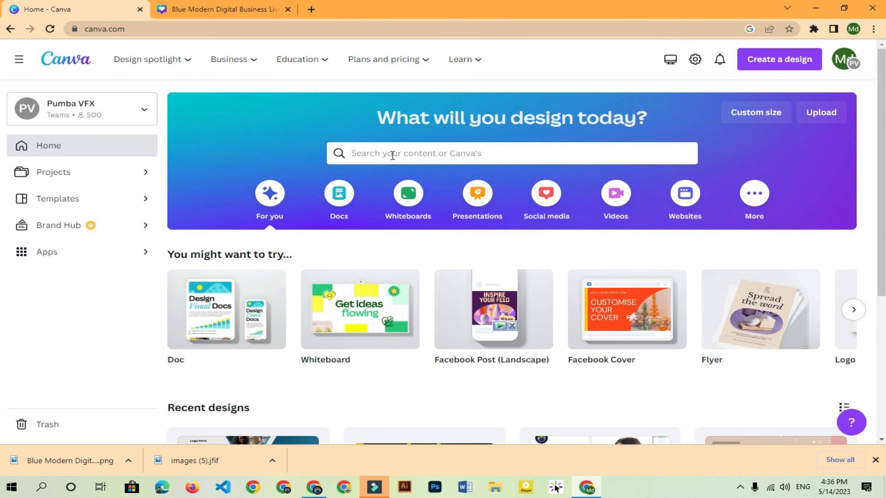
left_click(428, 156)
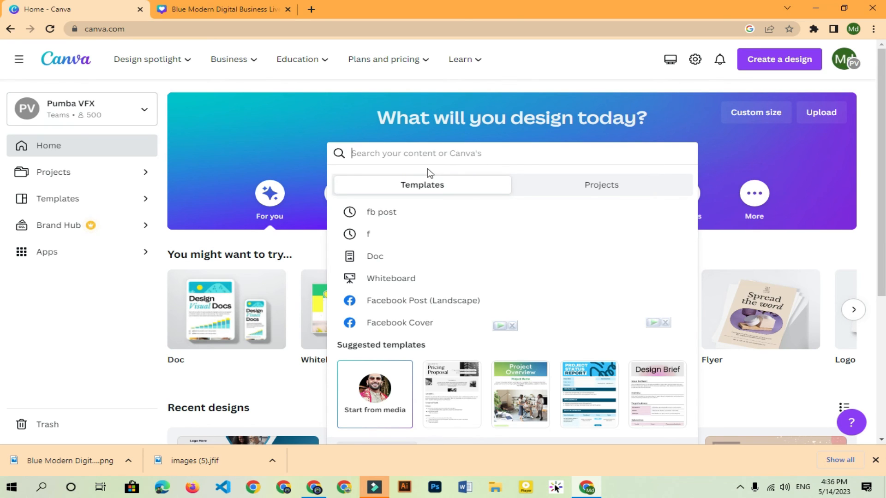
type("youtu")
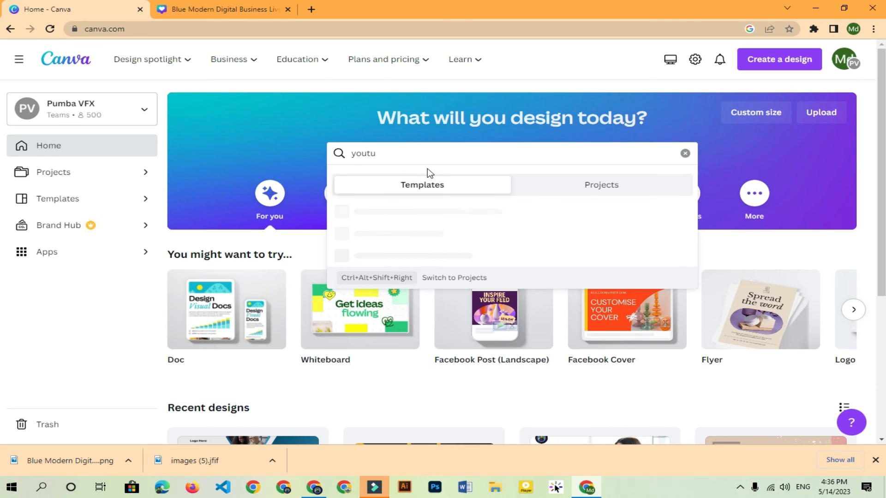
type("be ")
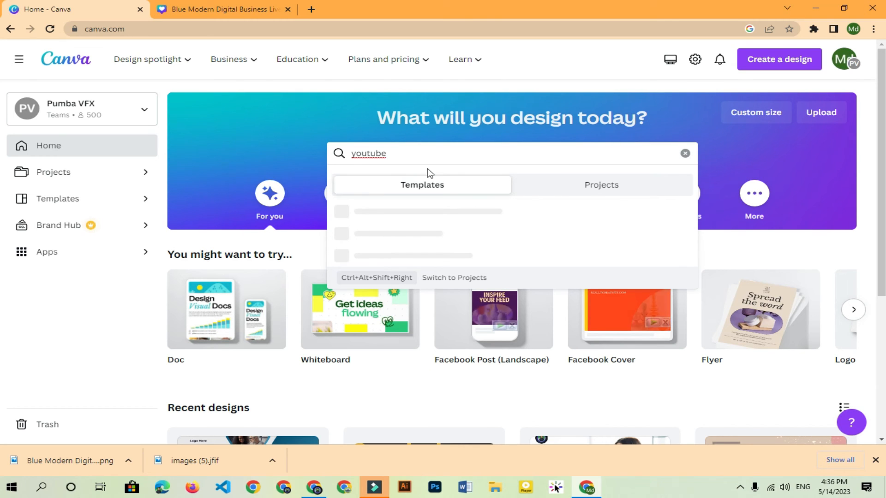
type("v")
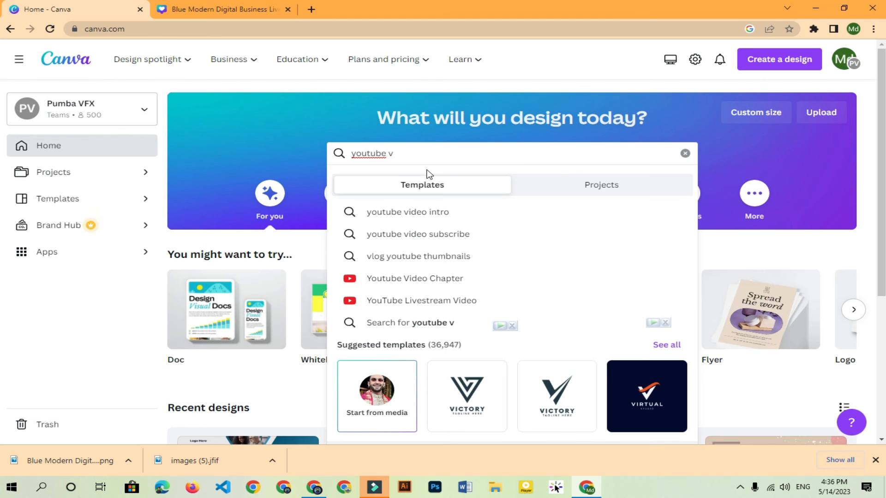
left_click(446, 217)
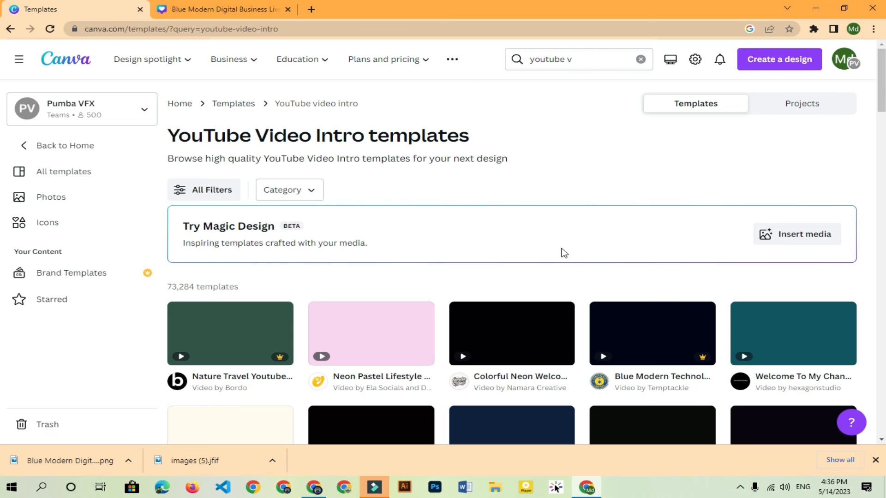
scroll(469, 208, "down", 2)
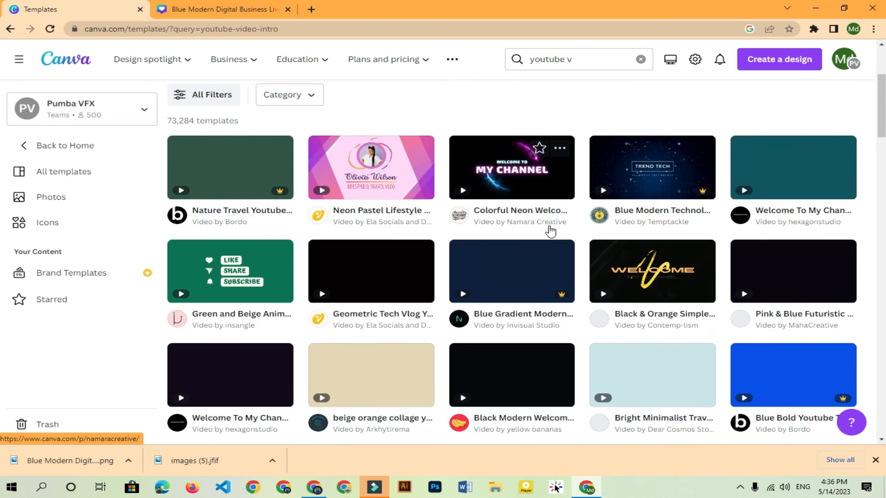
scroll(504, 263, "down", 5)
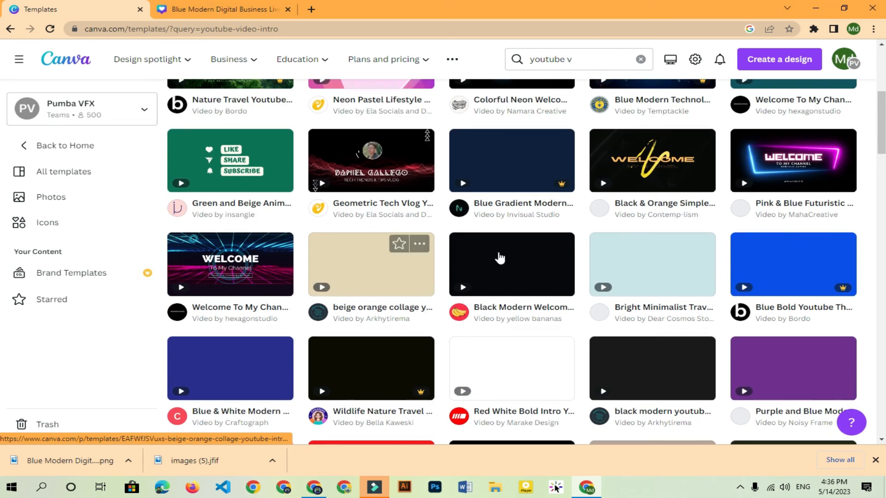
scroll(554, 277, "down", 2)
scroll(544, 274, "up", 8)
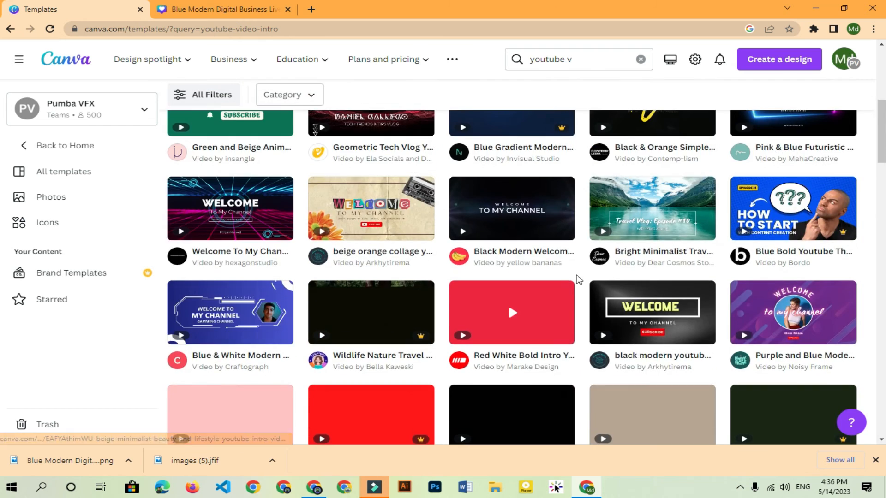
scroll(540, 273, "up", 3)
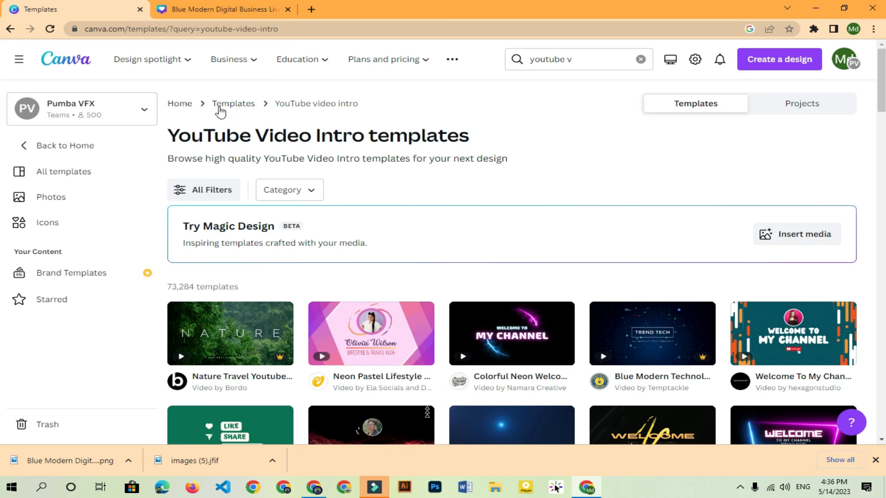
Search the web for "youtube video size" in a new browser tab and look through the results for recommended dimensions
left_click(310, 9)
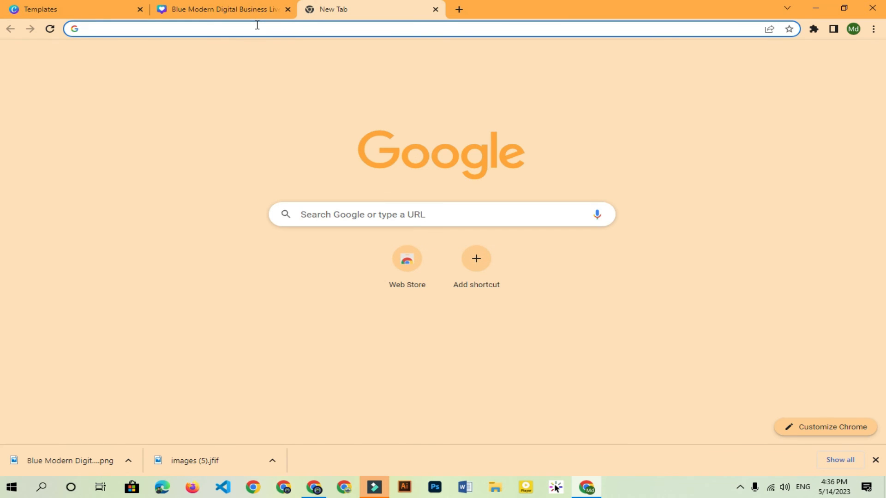
type("youtub")
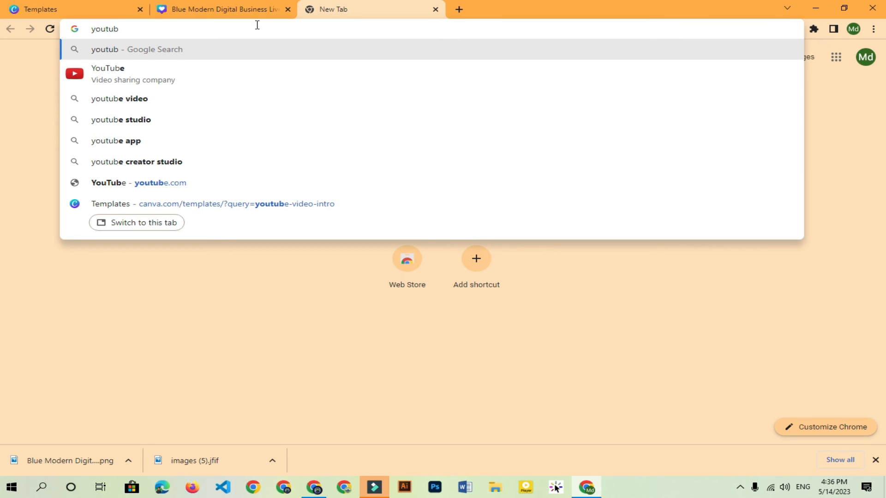
type("e video size")
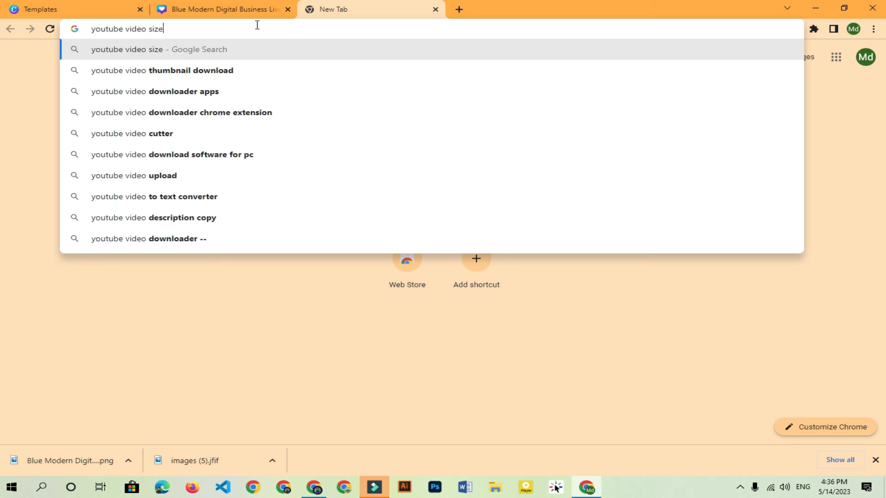
key("Return")
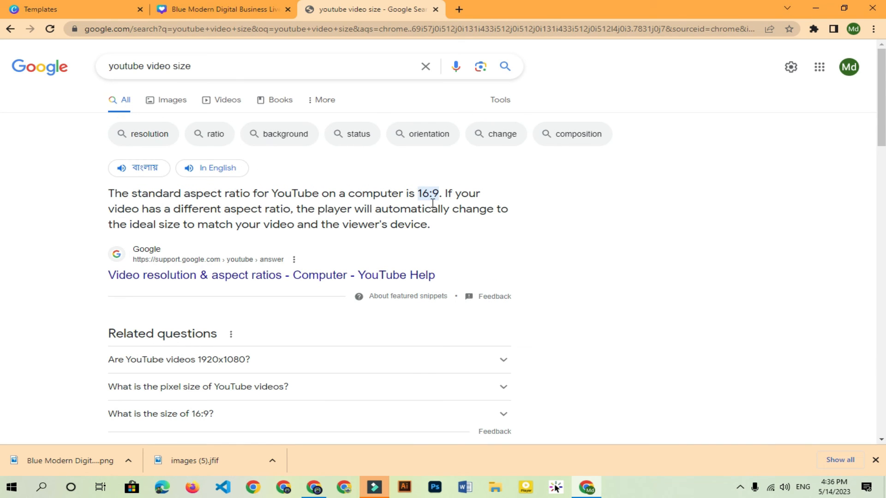
scroll(240, 275, "down", 2)
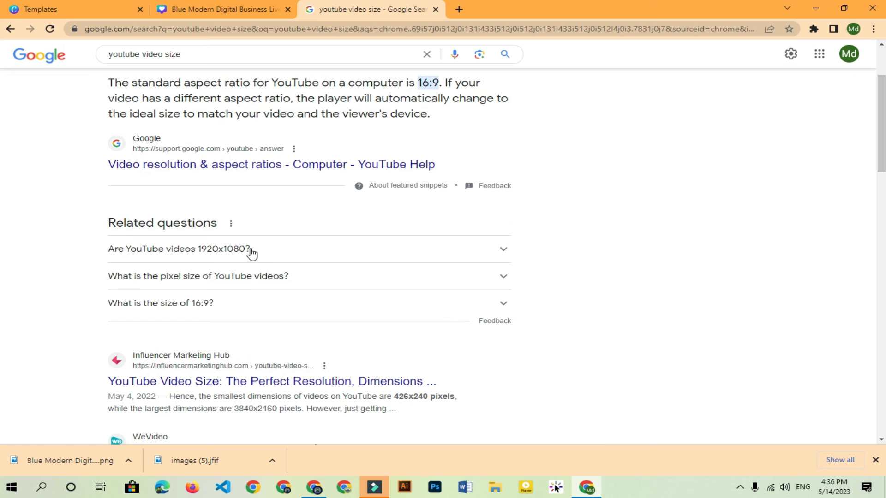
scroll(227, 250, "down", 5)
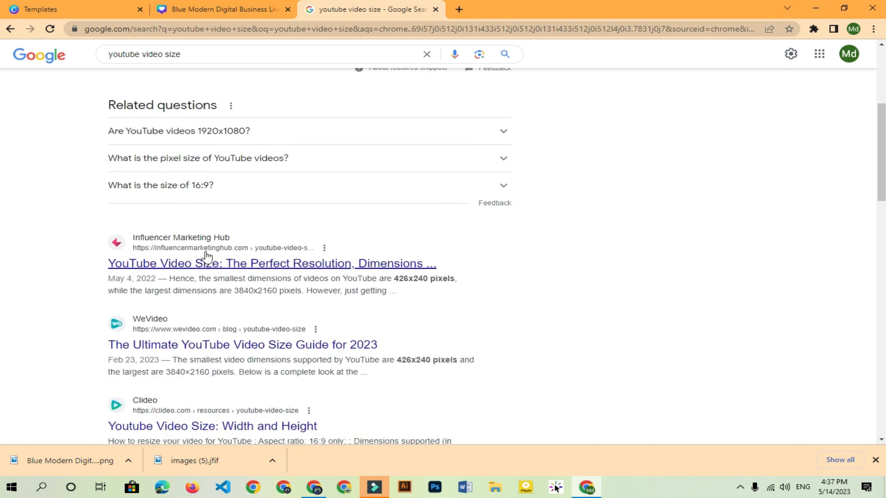
scroll(249, 168, "down", 5)
scroll(263, 180, "up", 3)
scroll(257, 181, "up", 8)
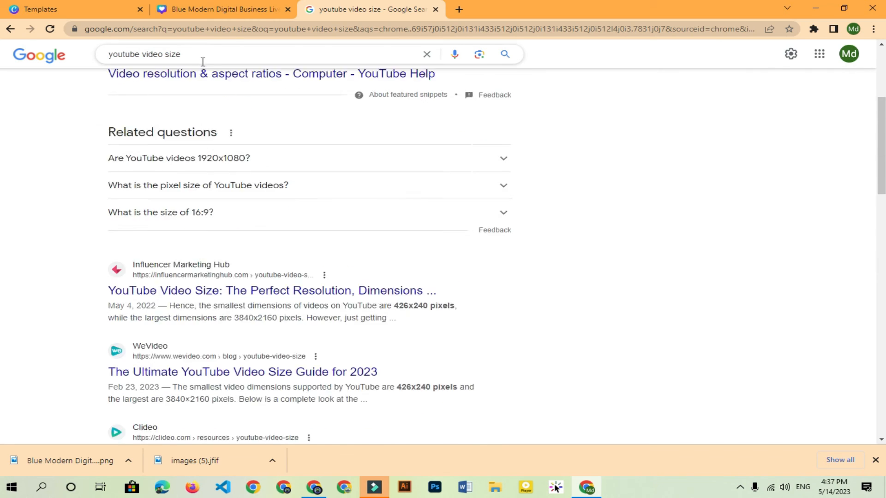
Refine the web search to "youtube video size pixels"
left_click(200, 54)
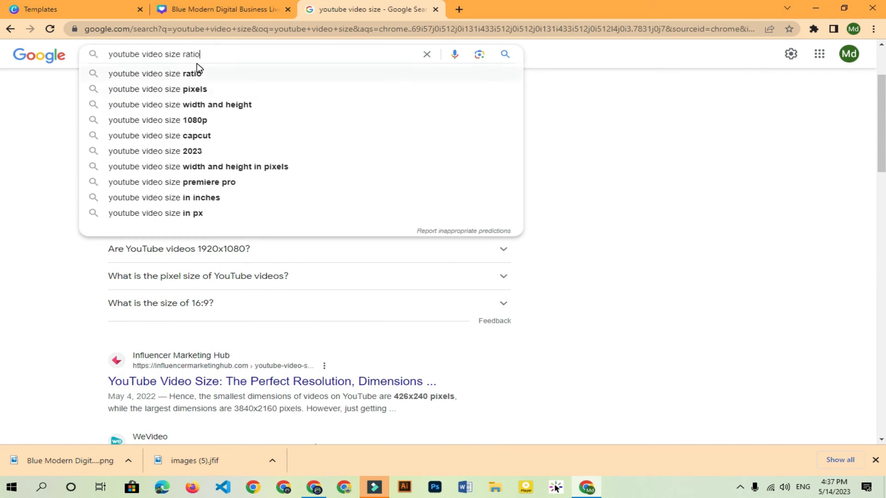
key("Down")
key("Return")
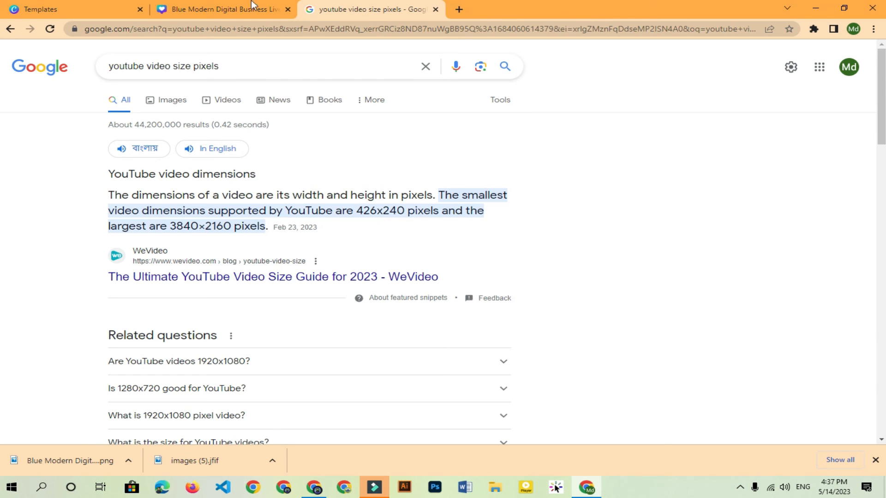
left_click(217, 10)
scroll(17, 189, "up", 3)
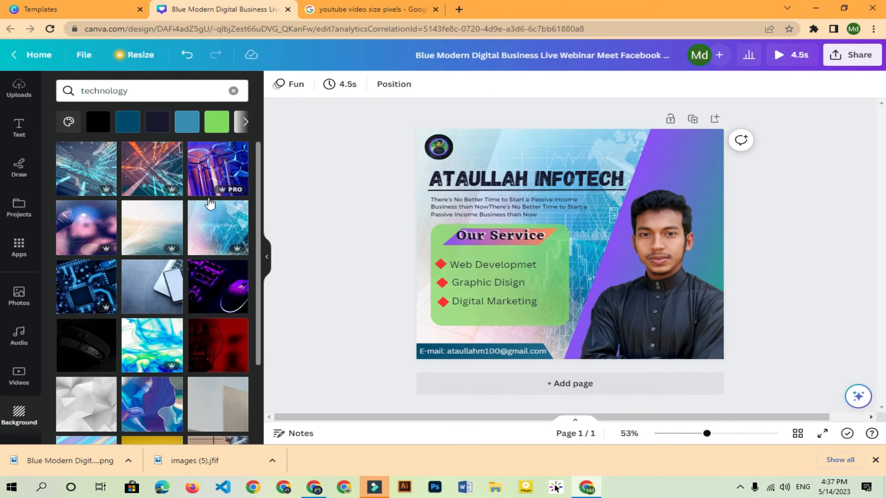
left_click(53, 4)
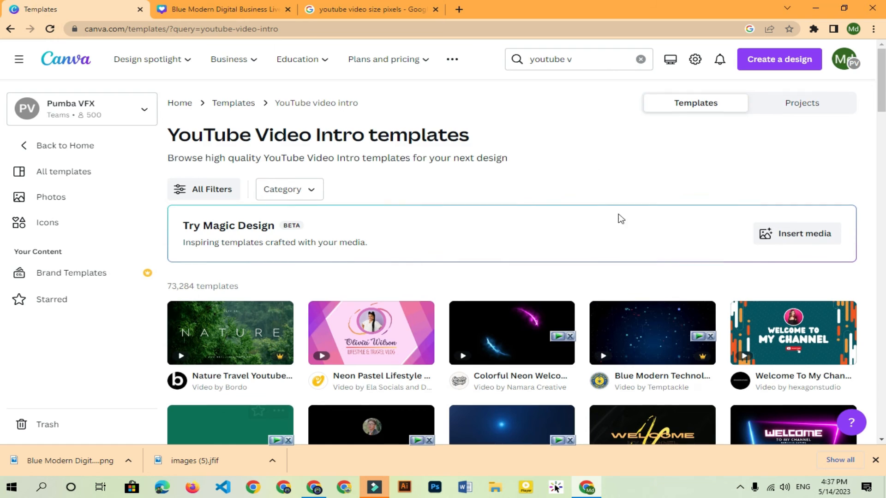
scroll(619, 217, "down", 3)
scroll(651, 187, "up", 1)
scroll(651, 187, "up", 3)
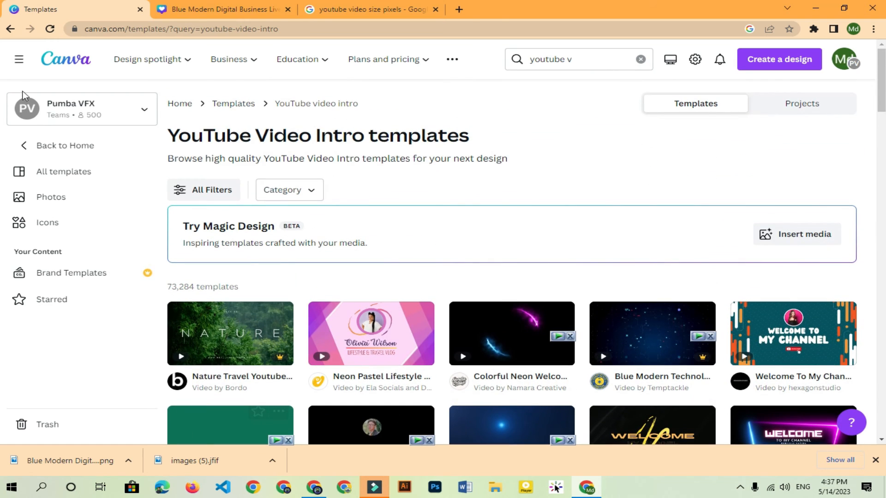
Return to the Canva home page and open the custom size settings for a new design
left_click(64, 57)
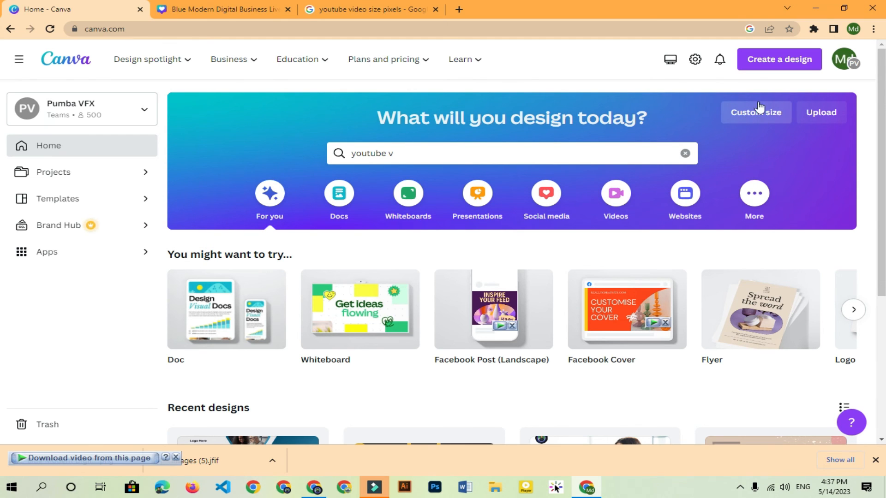
key("Print")
left_click_drag(672, 63, 789, 147)
left_click(781, 155)
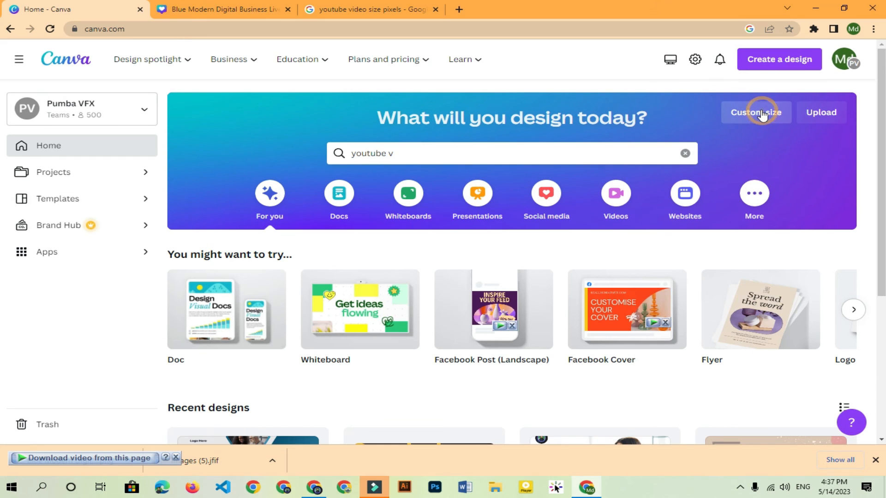
left_click(757, 113)
left_click(586, 165)
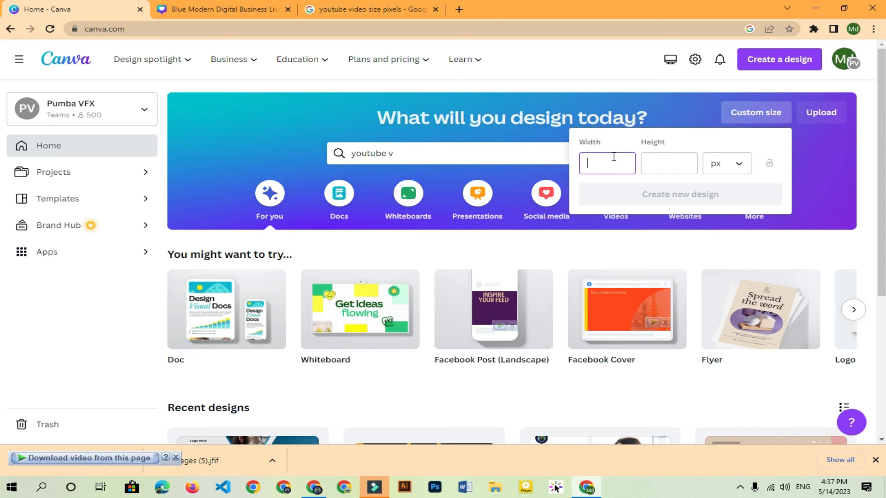
Create a new blank design 426 px wide and 240 px high, and close the finished webinar design
left_click(381, 13)
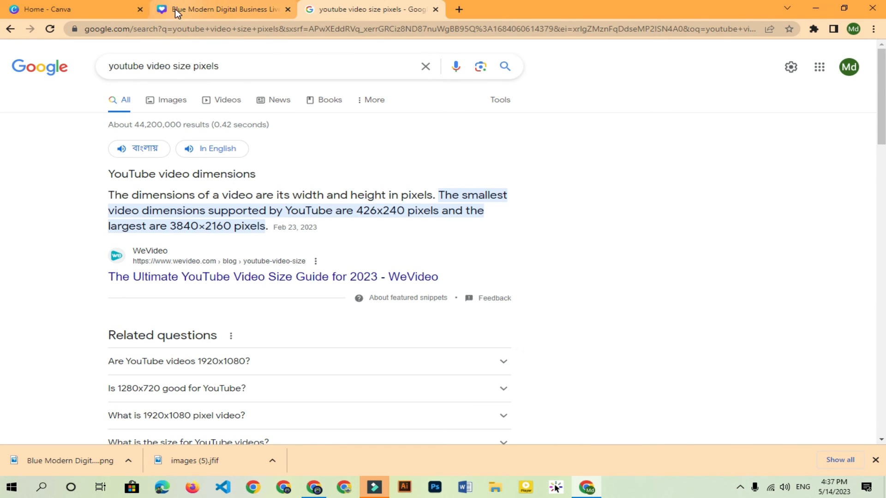
left_click(68, 6)
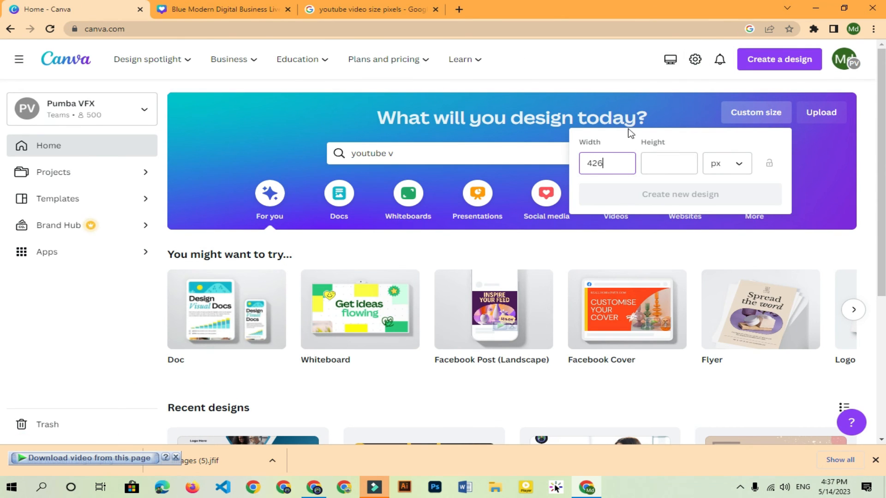
left_click(663, 163)
type("240")
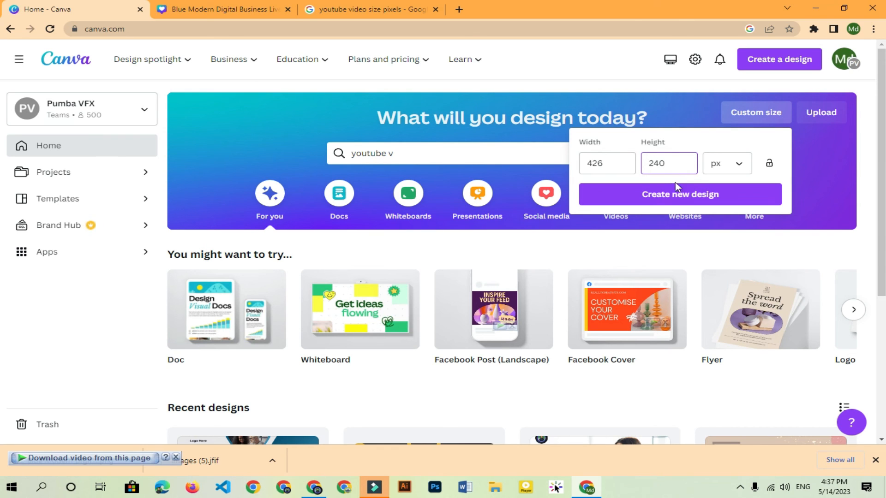
left_click(679, 193)
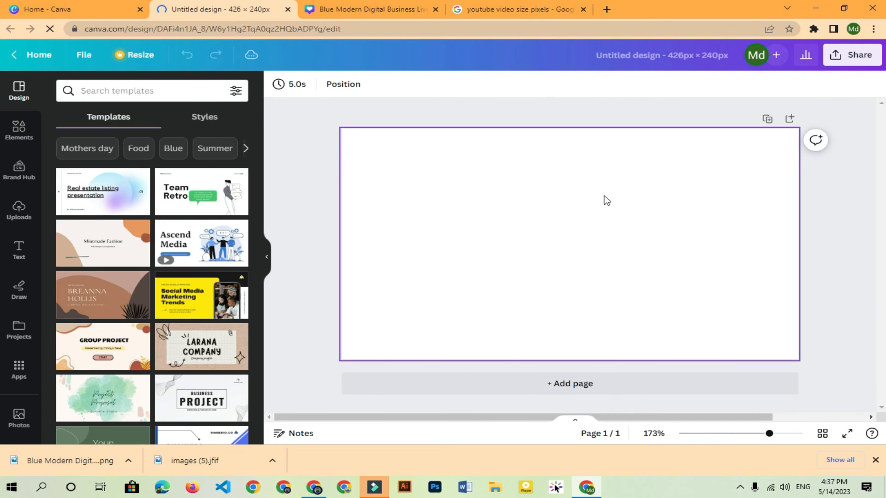
left_click(435, 9)
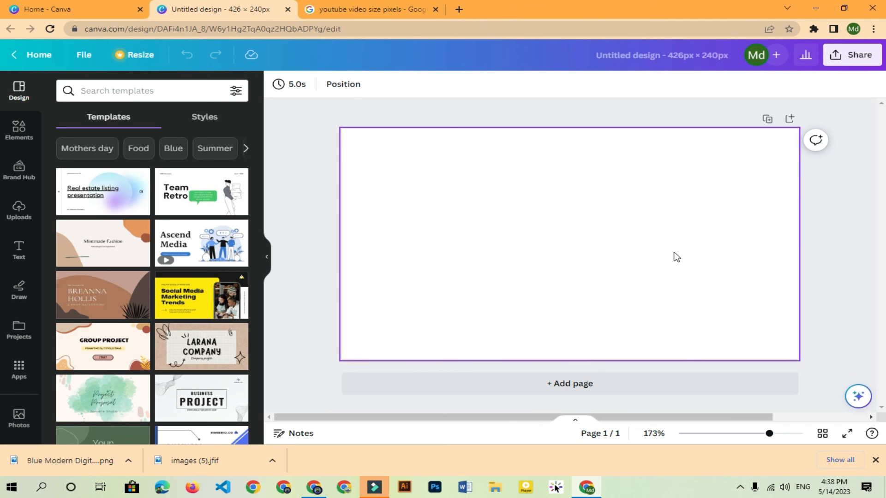
Browse the stock videos and place the Business clip of hands on a keyboard beside a coffee glass on the page
scroll(222, 295, "down", 1)
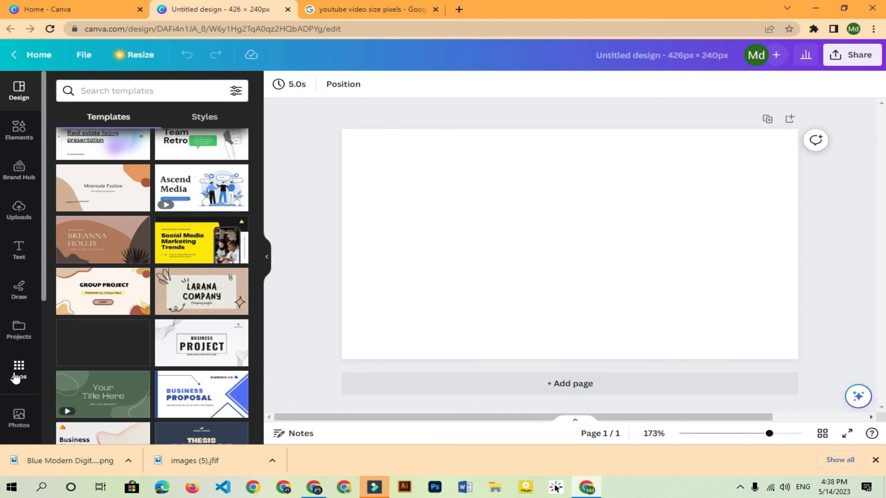
scroll(10, 403, "down", 2)
scroll(10, 404, "down", 3)
left_click(20, 274)
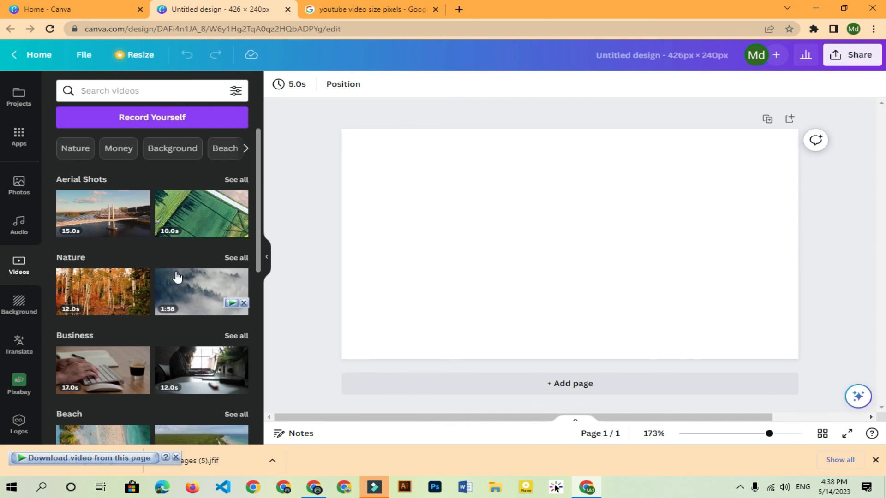
scroll(90, 240, "down", 7)
scroll(89, 241, "up", 5)
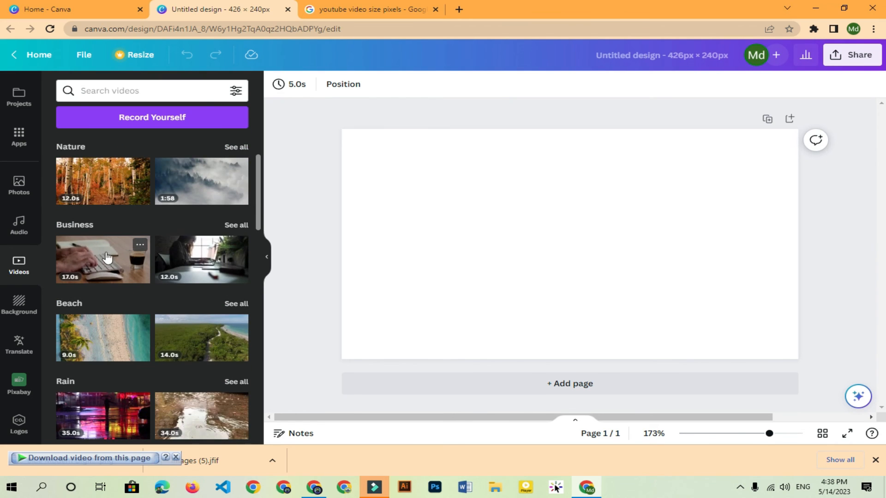
left_click_drag(107, 267, 406, 187)
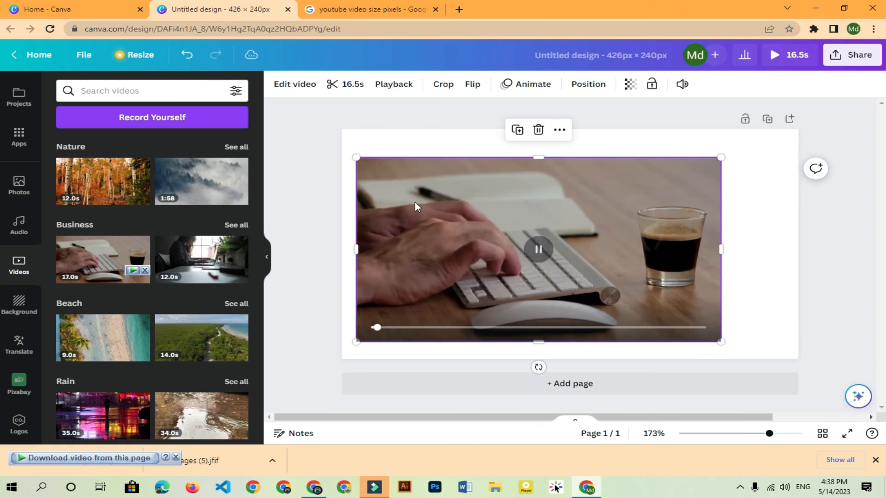
Set the keyboard clip as the page's background video and select it
right_click(438, 192)
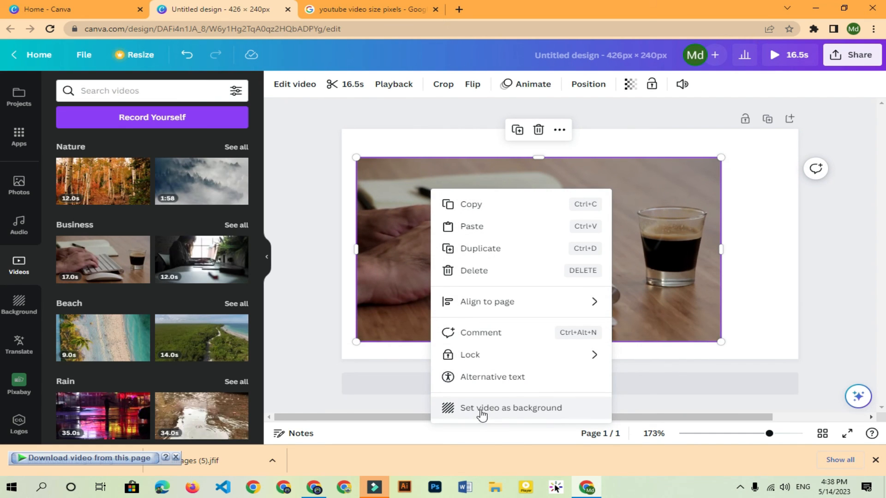
left_click(514, 412)
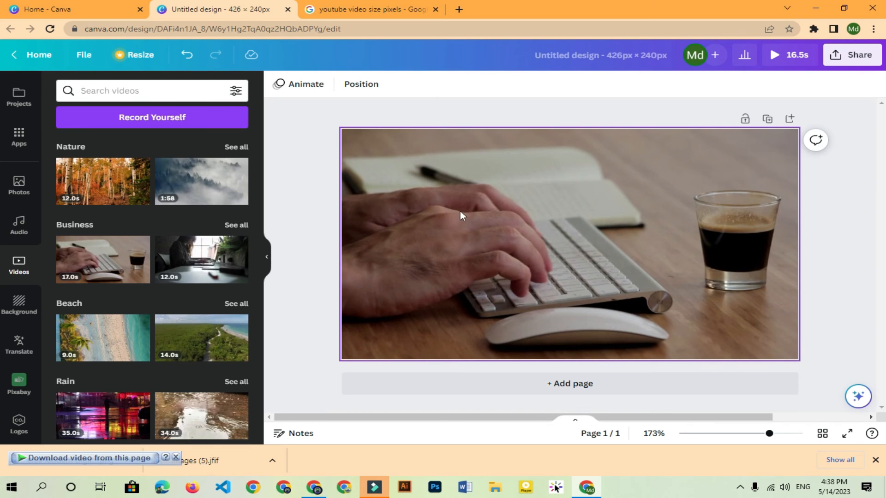
left_click(574, 229)
left_click(570, 246)
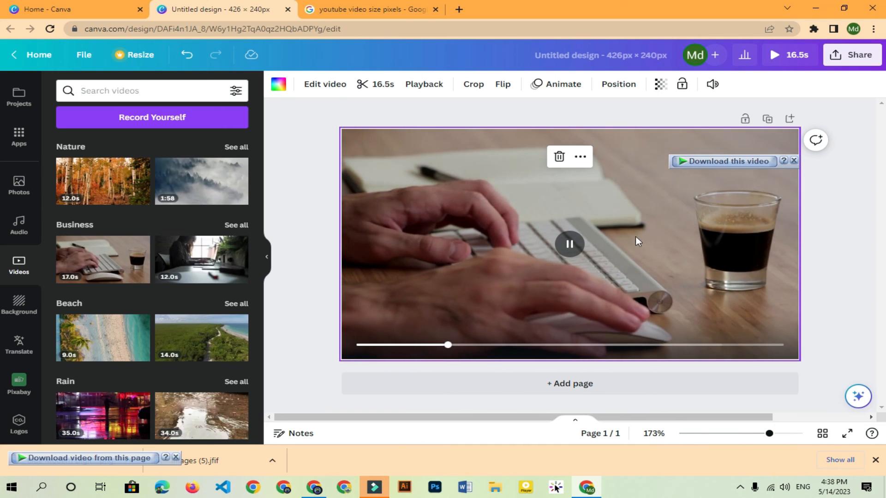
Search the audio library for "keyboard typing sound" and add the Computer Keyboard 32 track to the design
scroll(133, 290, "down", 4)
scroll(132, 291, "up", 5)
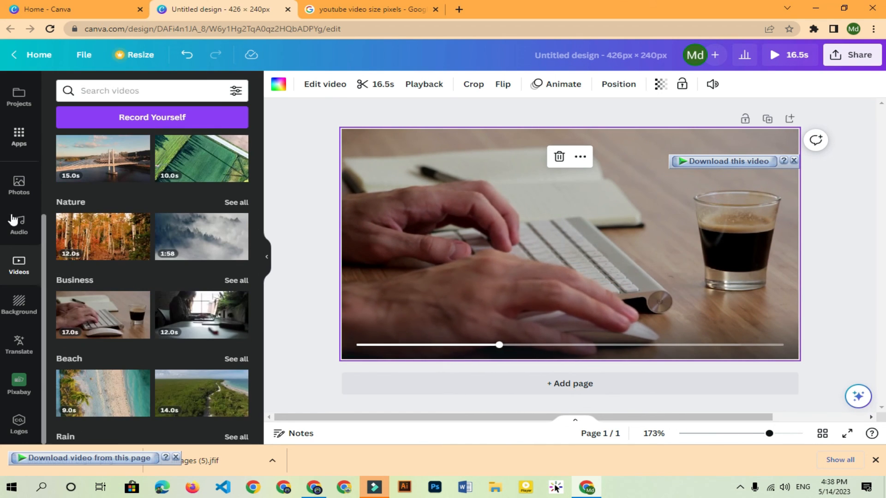
scroll(19, 286, "up", 2)
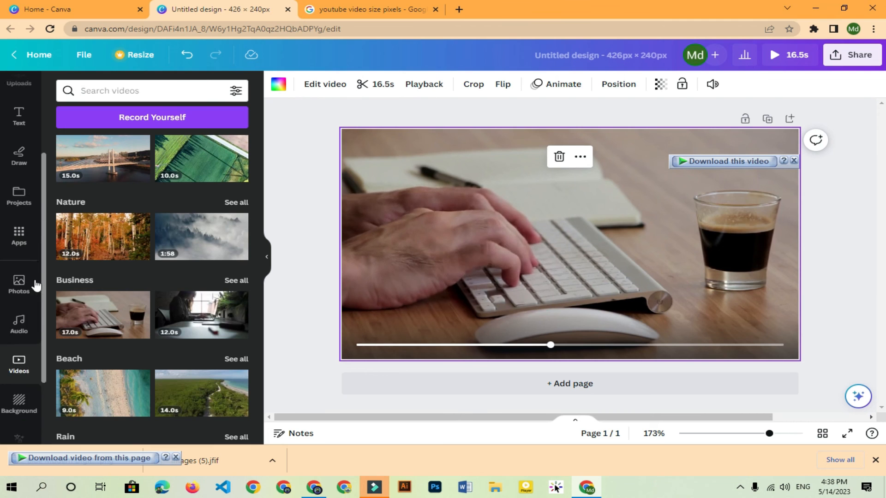
left_click(19, 279)
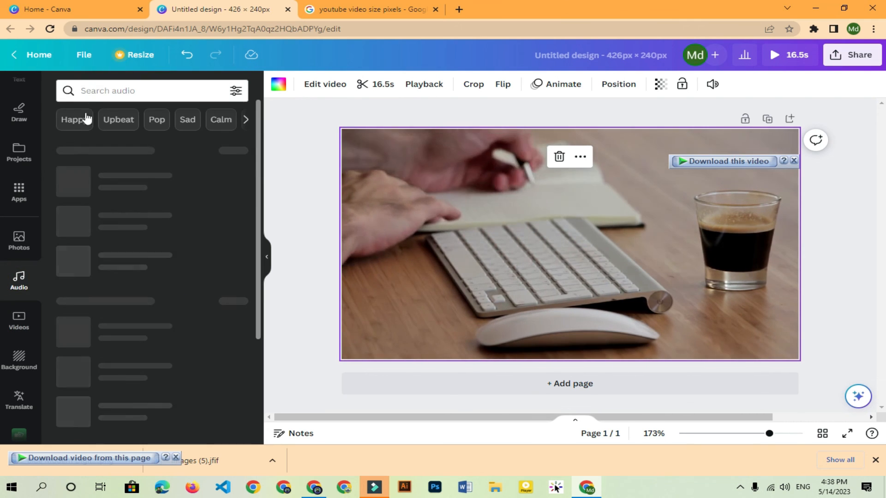
left_click(99, 97)
type("k")
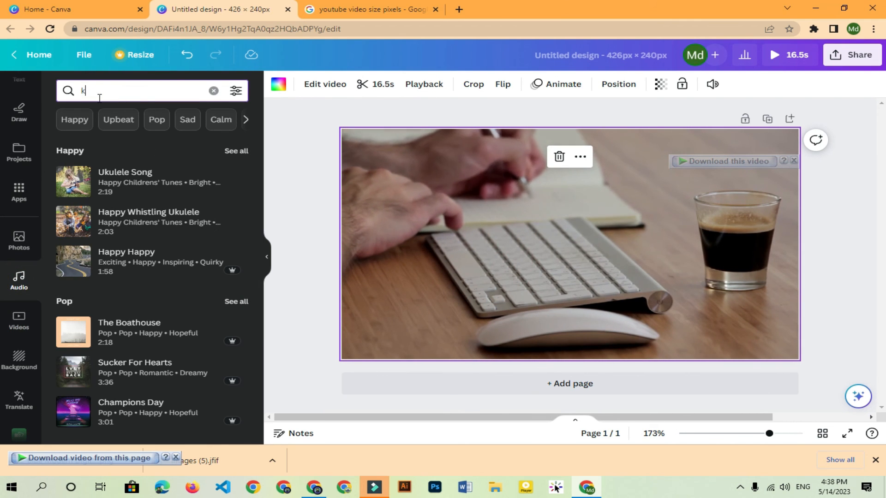
type("yw")
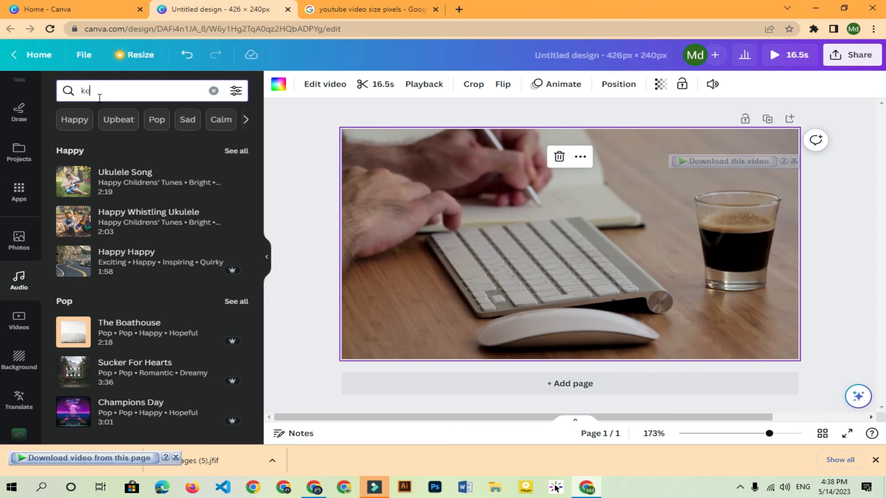
type("ybord")
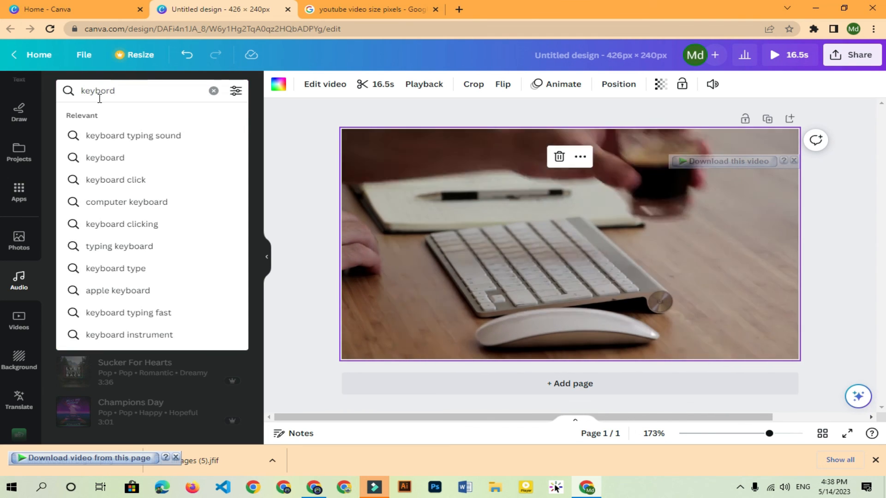
left_click(132, 134)
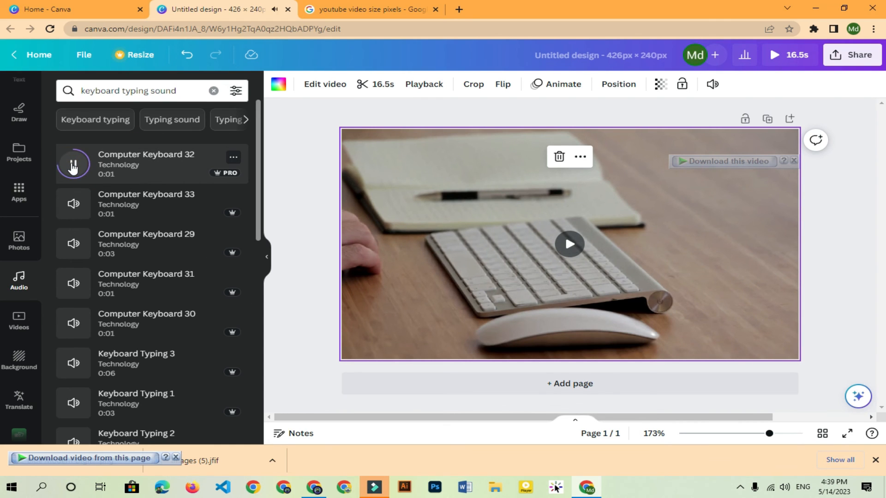
left_click_drag(132, 174, 498, 244)
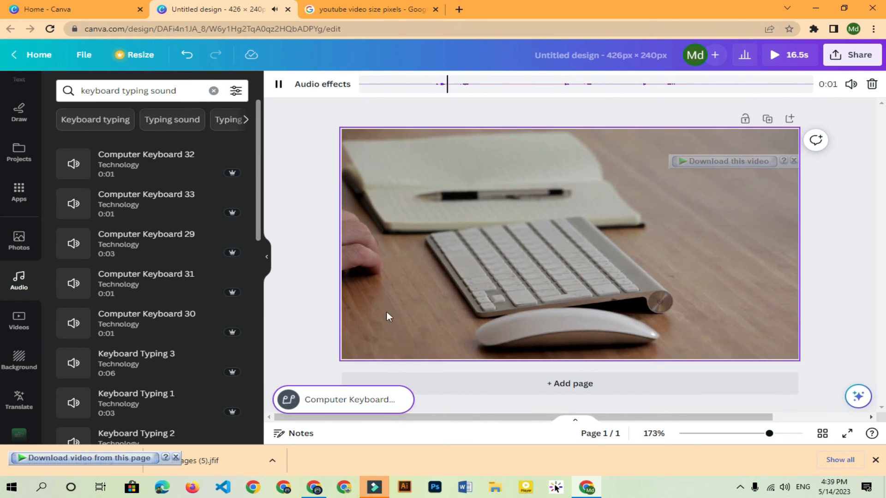
Play back the page's keyboard clip and check the added Computer Keyboard 32 track against it
left_click(478, 243)
left_click(569, 244)
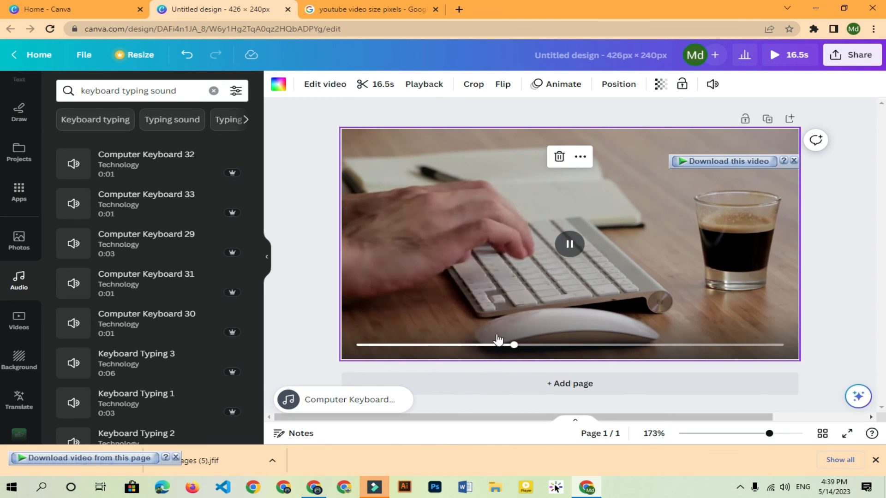
left_click(342, 404)
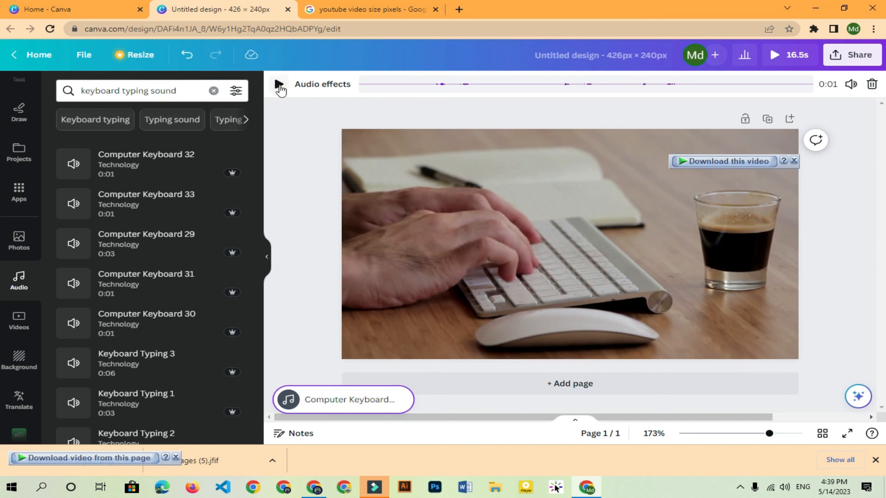
left_click(611, 247)
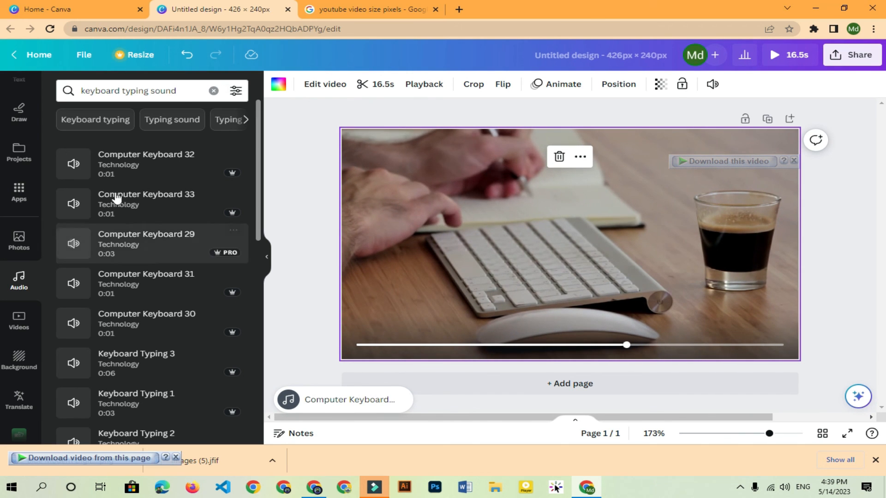
Listen to the Computer Keyboard 33 and Computer Keyboard 30 sounds among the audio search results
left_click(79, 206)
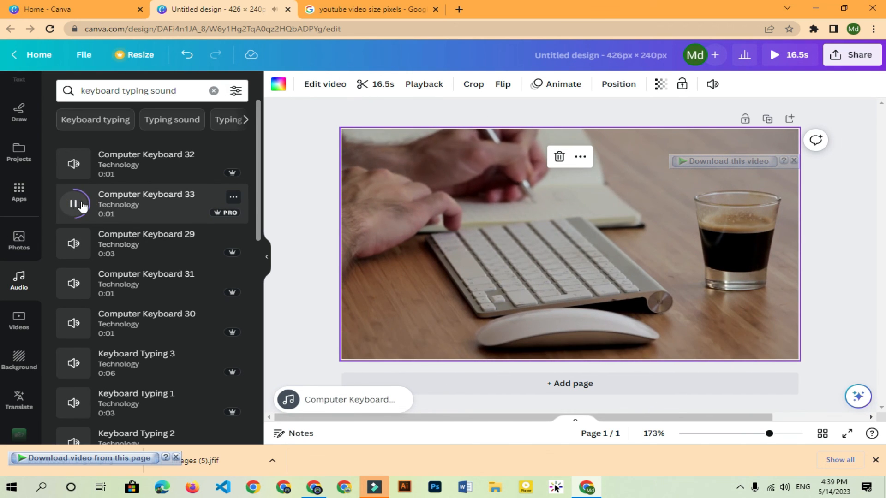
scroll(73, 203, "down", 2)
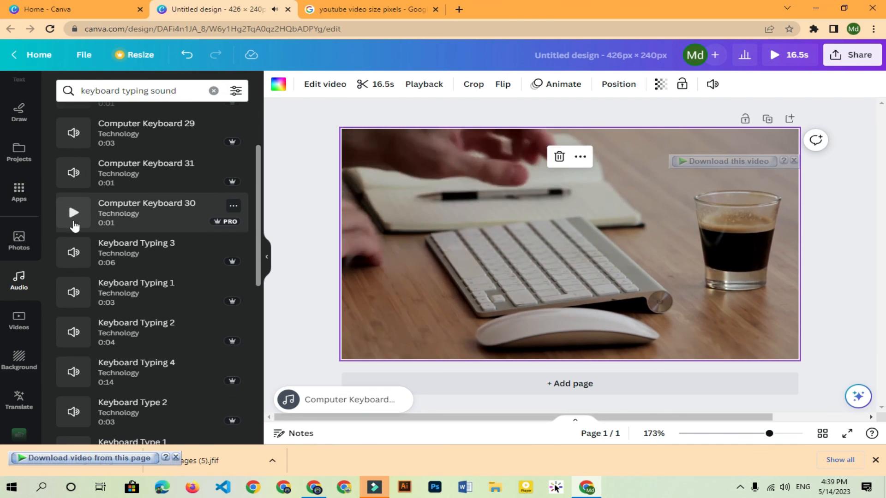
left_click(74, 224)
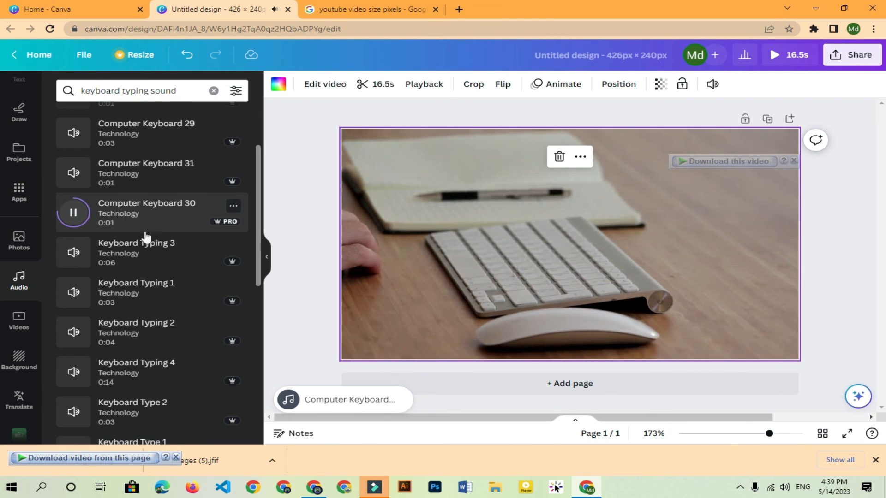
scroll(145, 237, "up", 2)
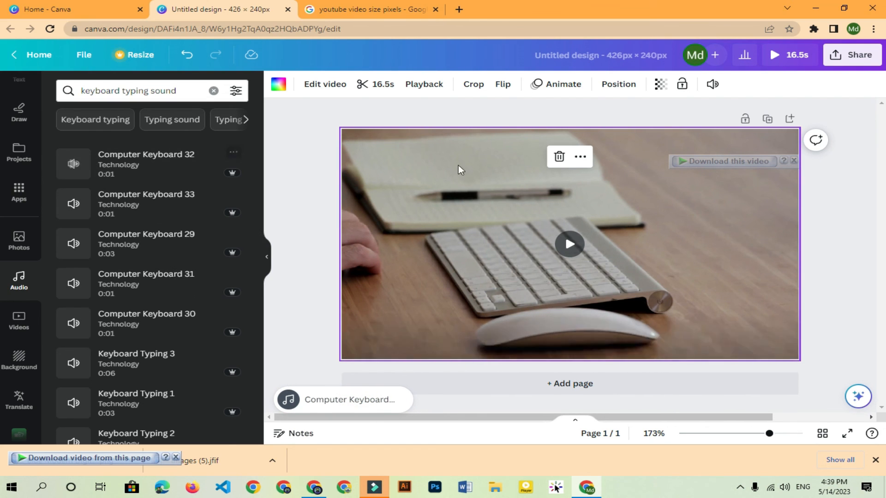
left_click(454, 192)
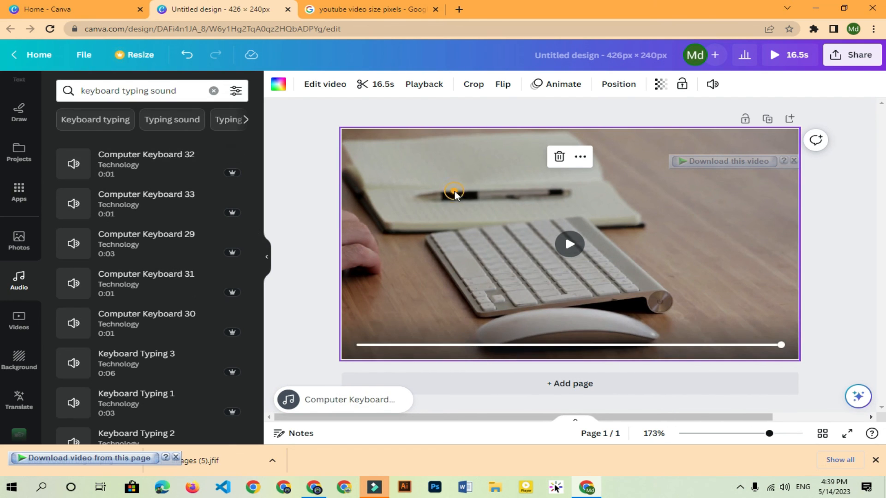
left_click(18, 152)
scroll(13, 230, "up", 1)
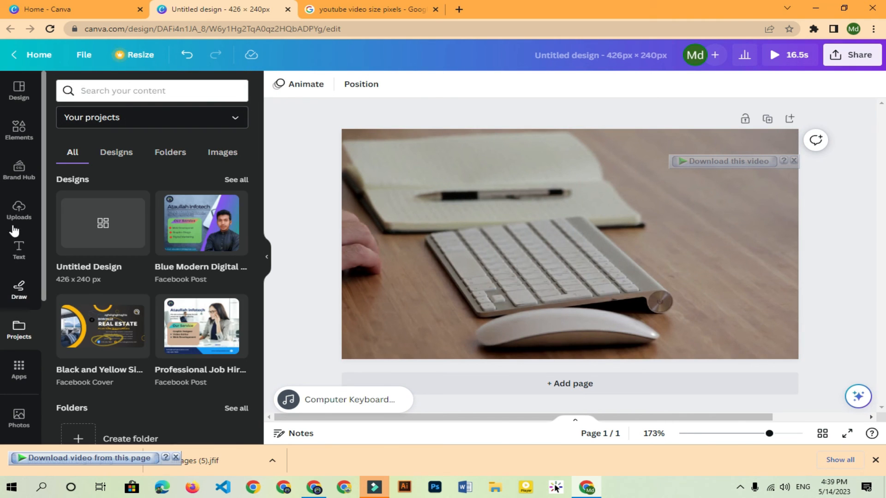
scroll(233, 236, "down", 1)
scroll(257, 232, "up", 1)
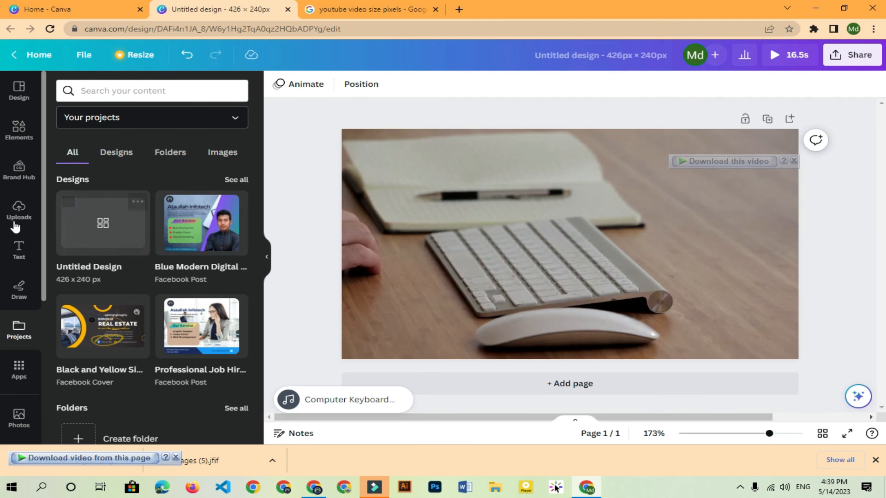
scroll(6, 379, "down", 4)
scroll(13, 323, "down", 1)
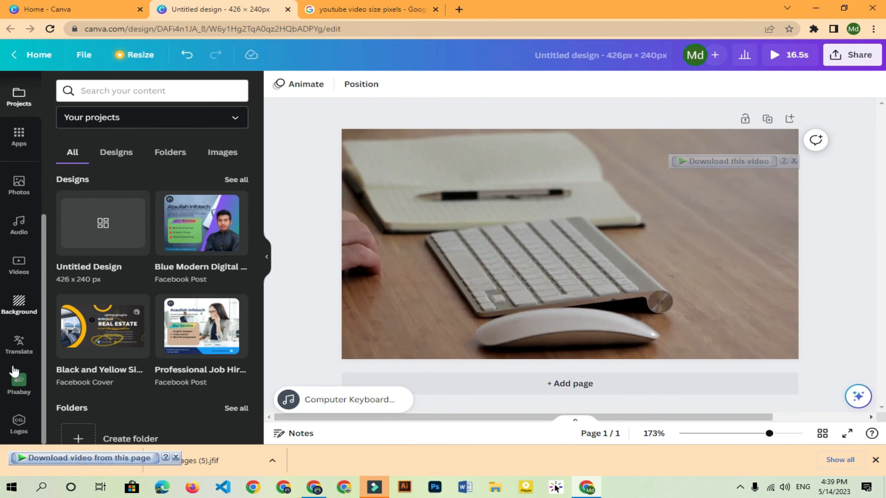
scroll(14, 383, "up", 1)
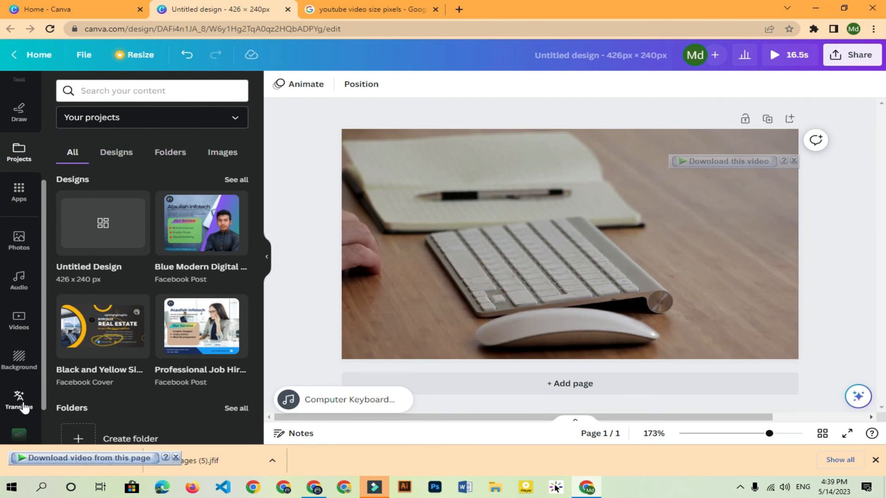
scroll(14, 386, "down", 1)
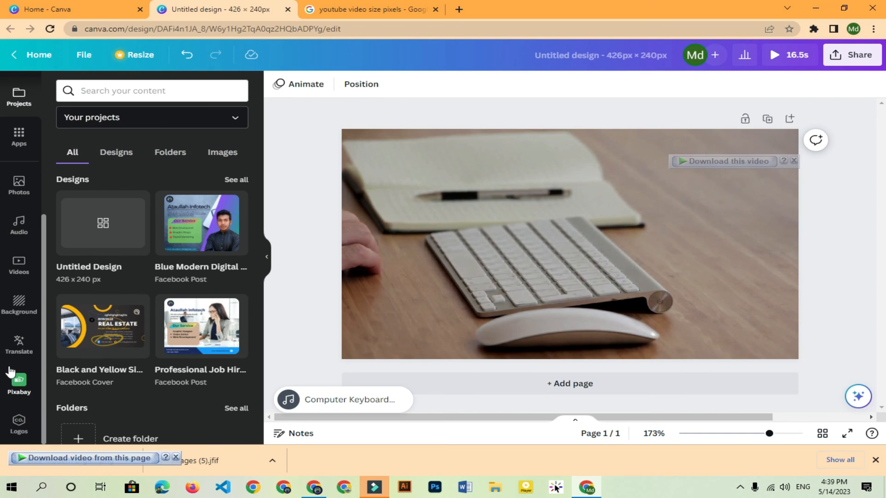
Add the Pixabay photo of a person in an icy landscape, shrink it and place it near the page's upper-right corner
left_click(19, 387)
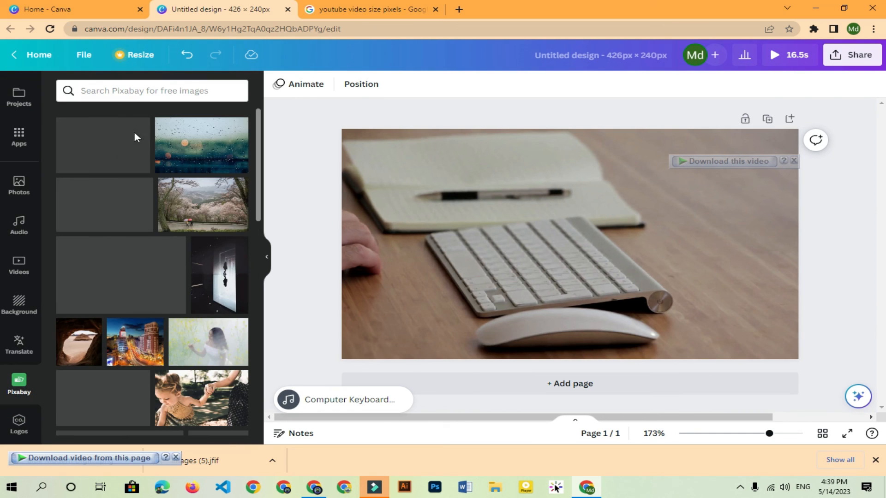
scroll(134, 212, "down", 2)
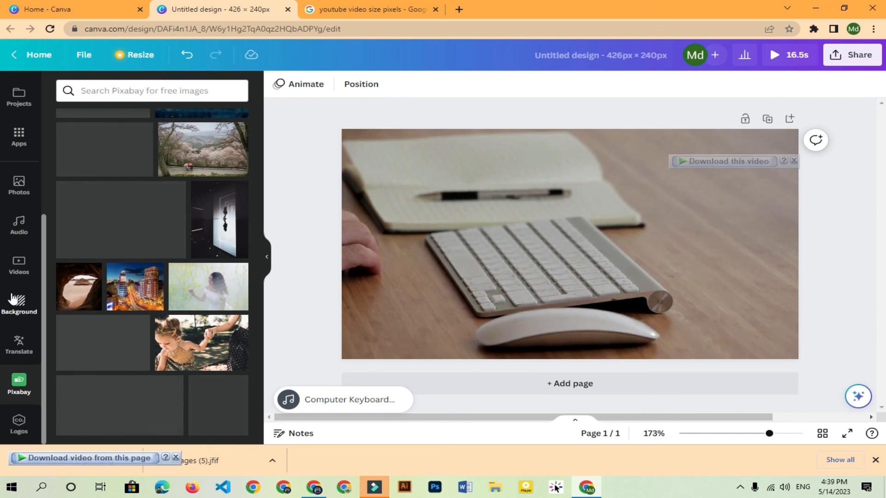
scroll(178, 180, "down", 3)
scroll(185, 230, "up", 3)
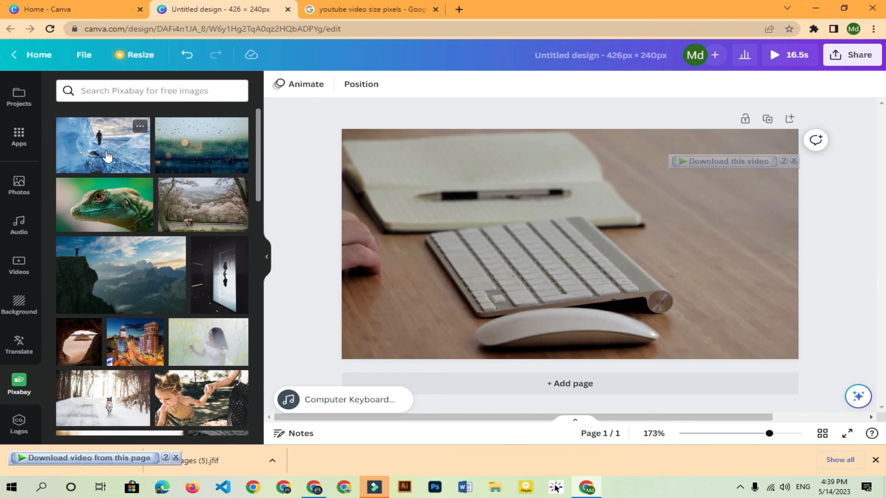
left_click_drag(103, 145, 575, 262)
left_click_drag(487, 340, 696, 217)
left_click_drag(766, 180, 743, 191)
left_click(623, 185)
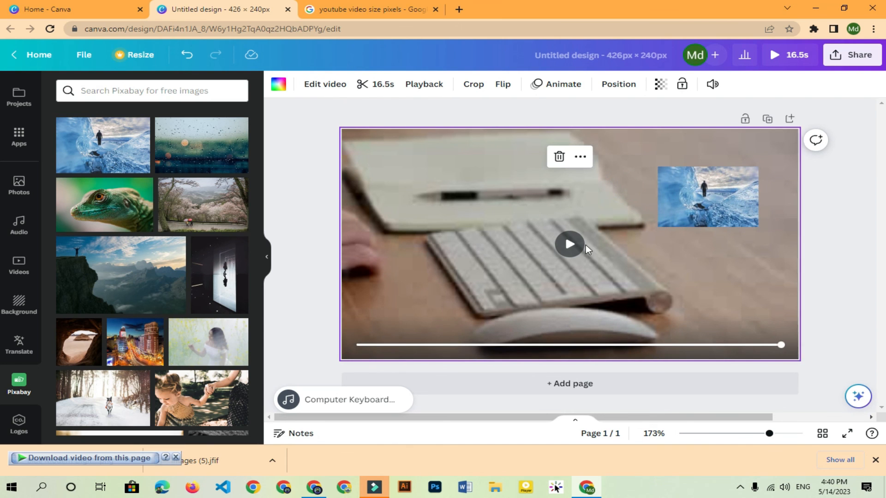
Play the keyboard clip, add the Happy Whistling Ukulele track to the design and listen to it
left_click(584, 245)
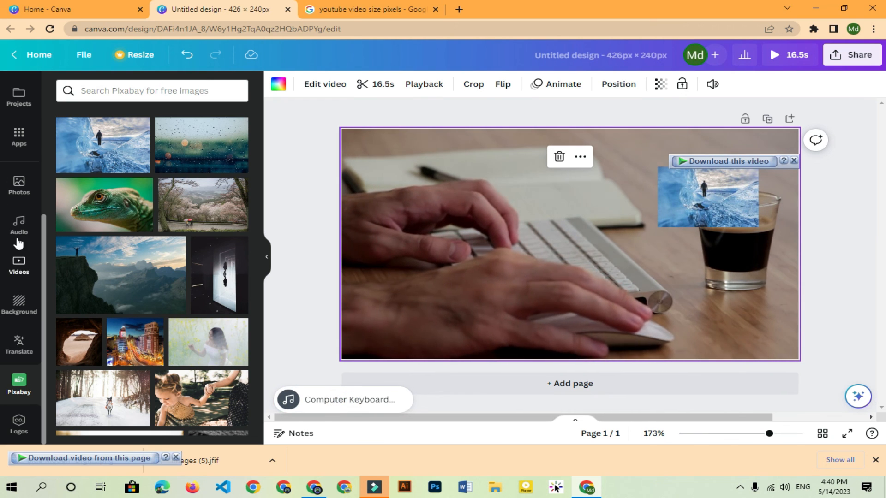
left_click(18, 224)
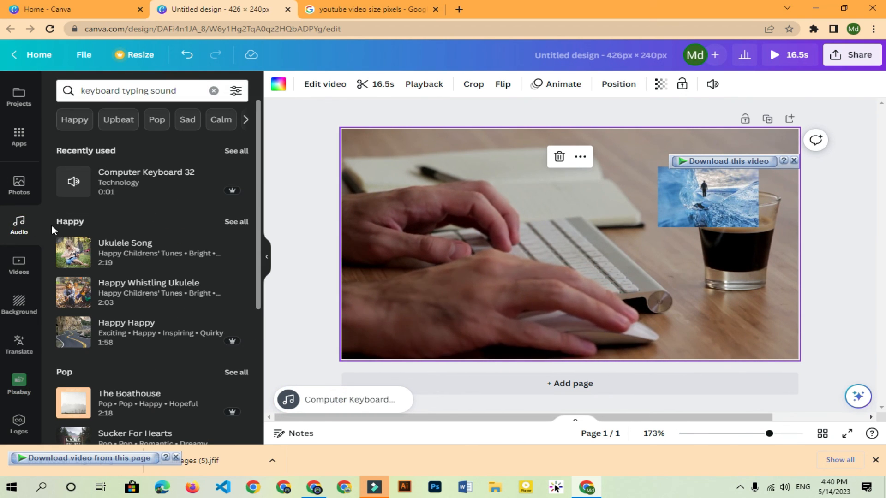
left_click_drag(130, 284, 450, 350)
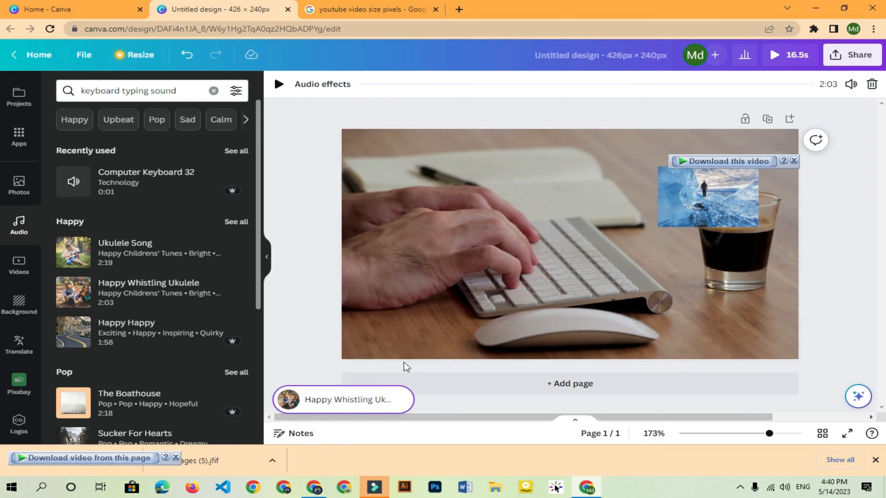
left_click(278, 87)
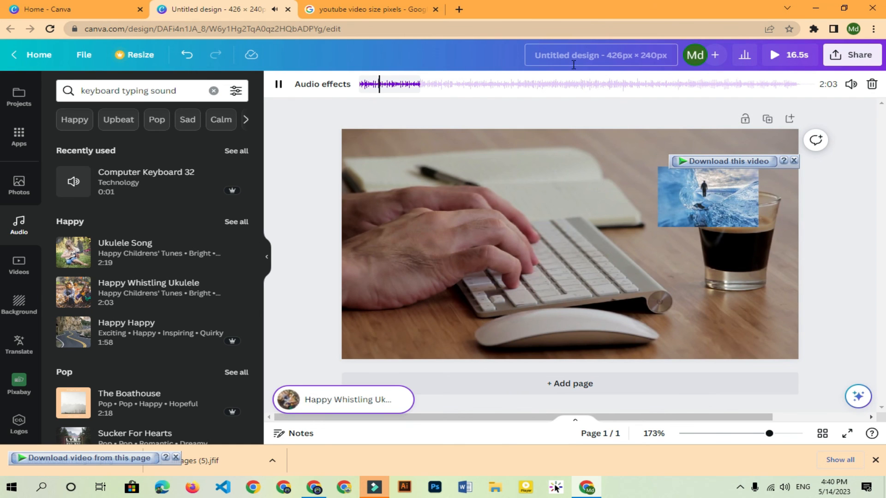
Preview the whole design with the ukulele track and again with the keyboard sound, closing the preview each time
left_click(780, 58)
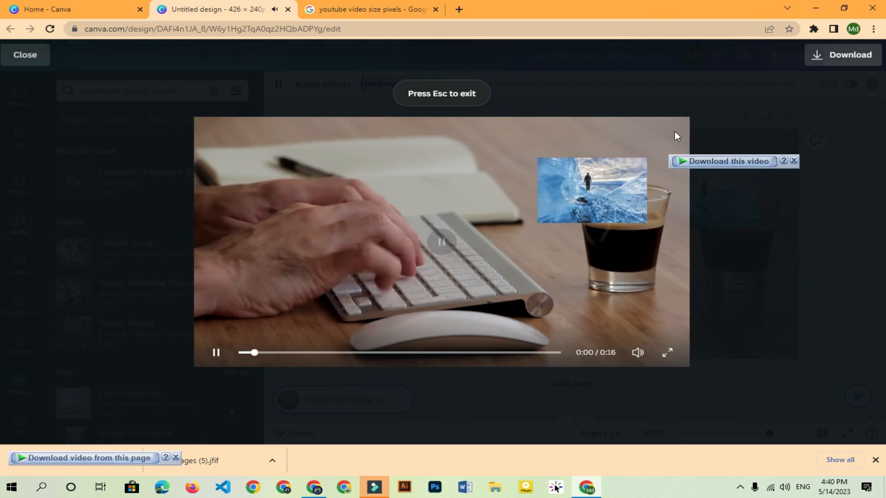
left_click(545, 183)
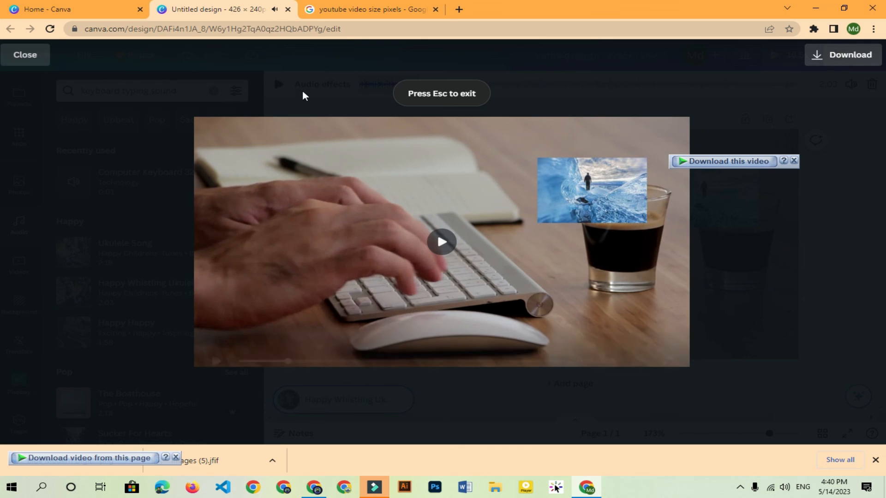
left_click(19, 52)
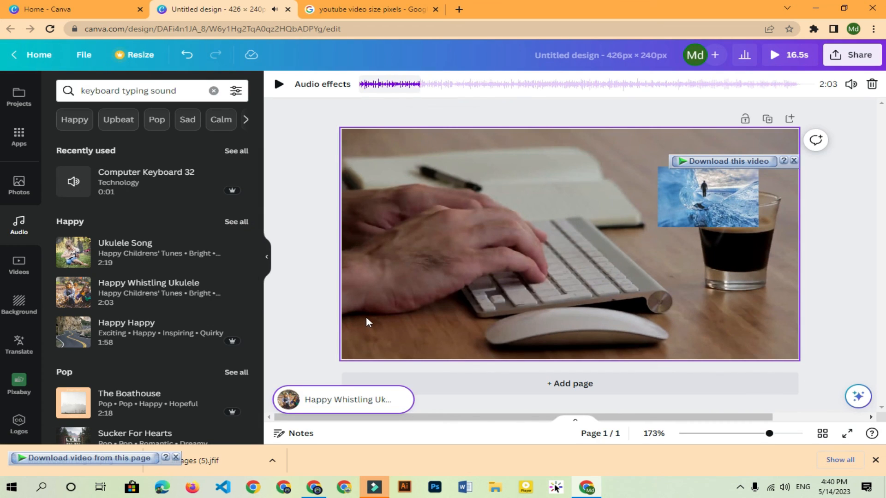
left_click(787, 54)
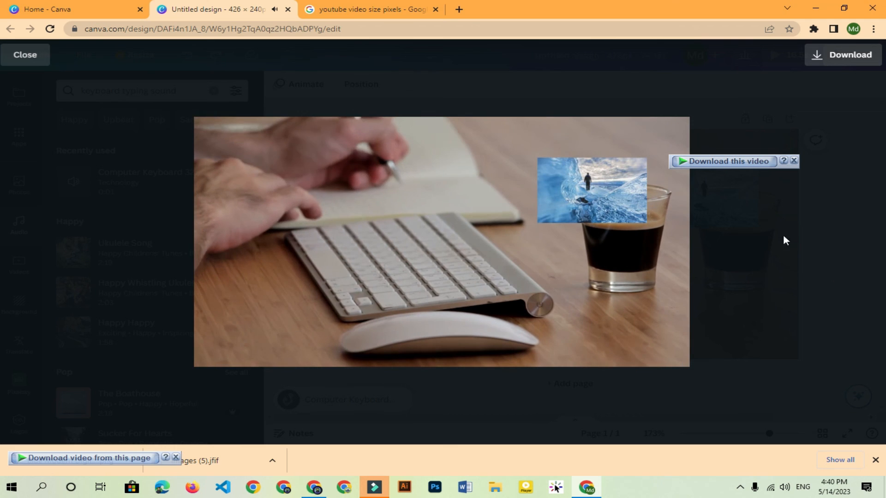
left_click(25, 54)
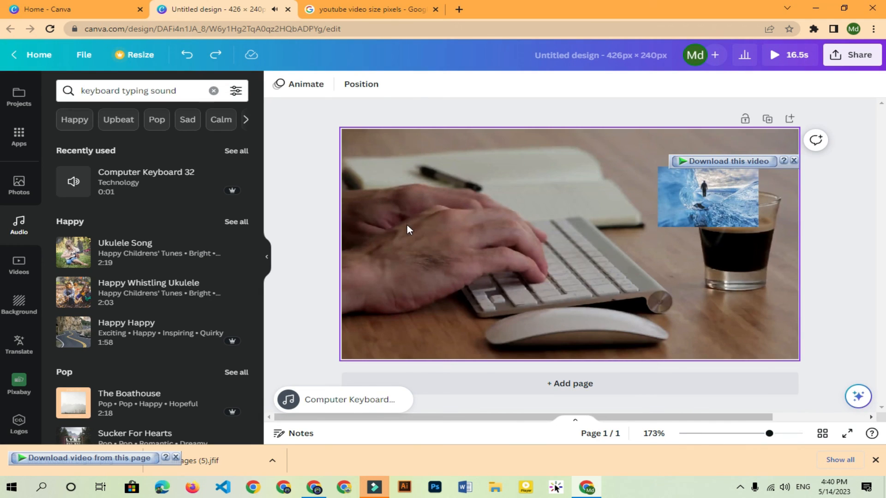
Download the design as an MP4 Video at 720p quality
scroll(138, 323, "down", 10)
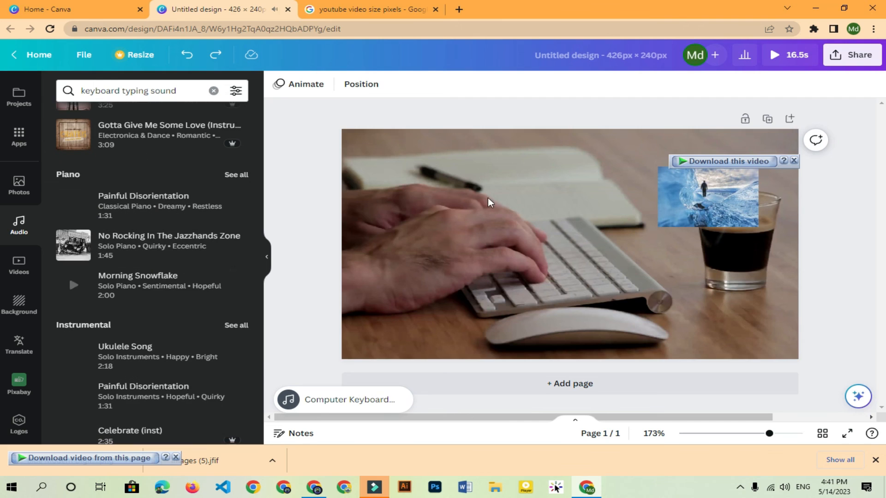
left_click(854, 57)
left_click(679, 337)
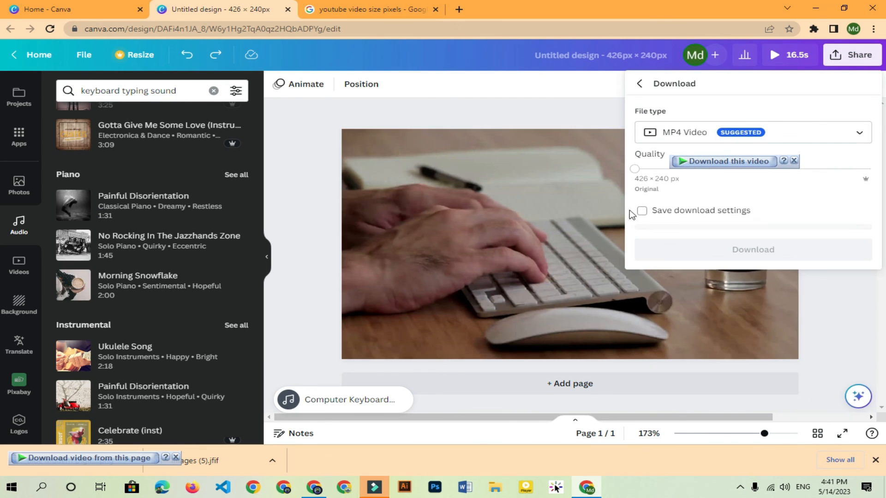
left_click(795, 162)
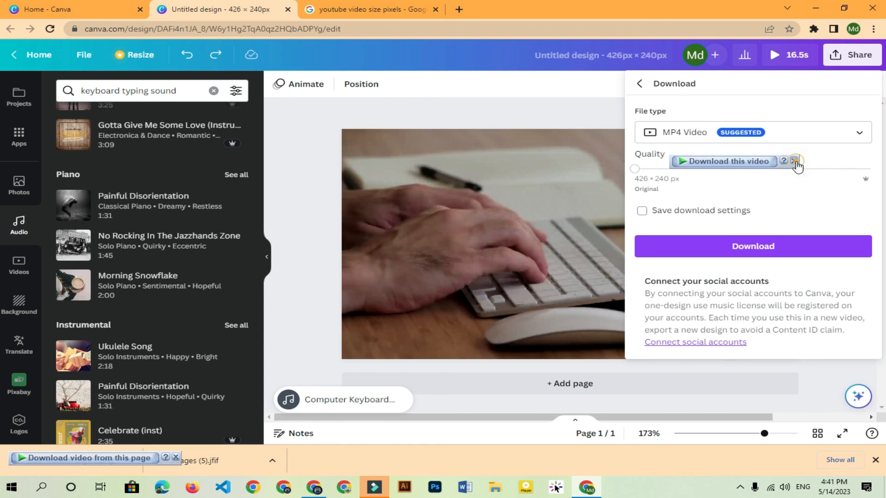
left_click(741, 137)
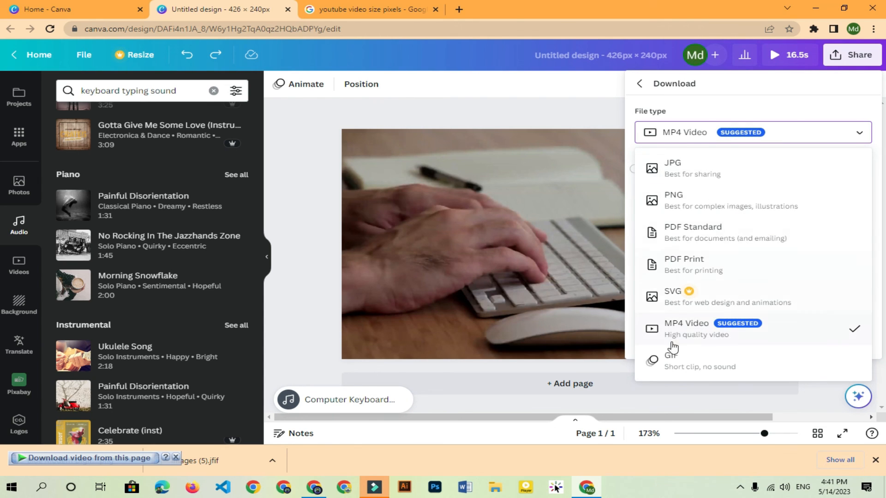
left_click(691, 327)
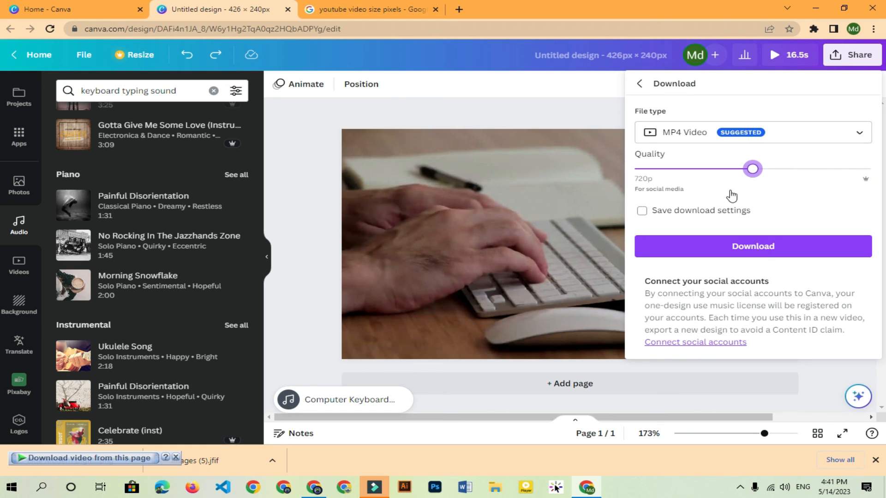
left_click(737, 250)
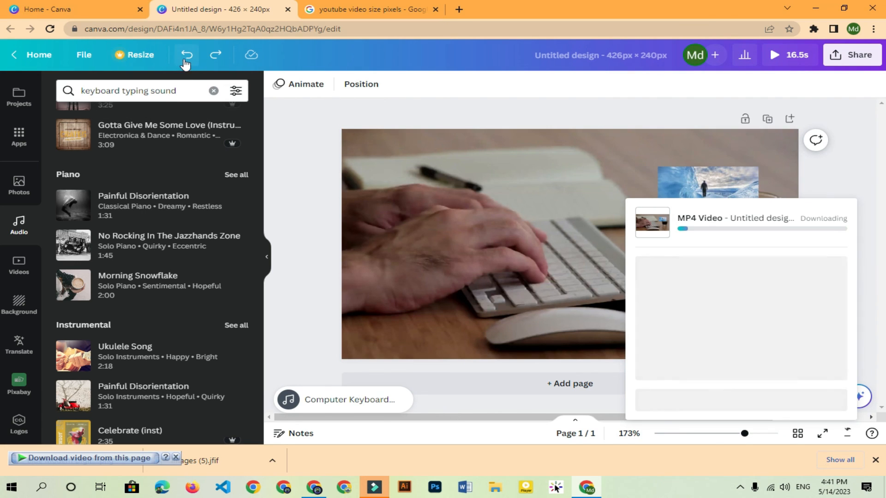
key("Print")
left_click_drag(88, 14, 290, 95)
left_click(279, 106)
Undo the recent changes step by step until the video is a separate element on the white page
left_click(198, 57)
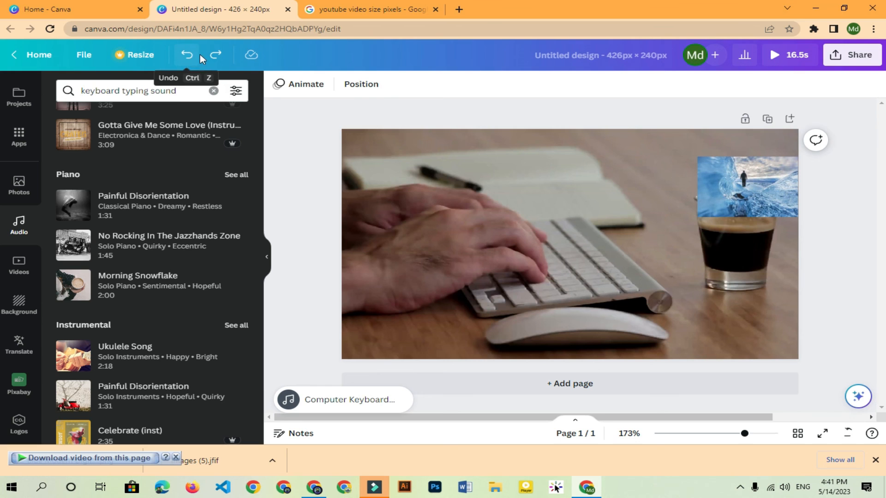
left_click(187, 56)
left_click(188, 56)
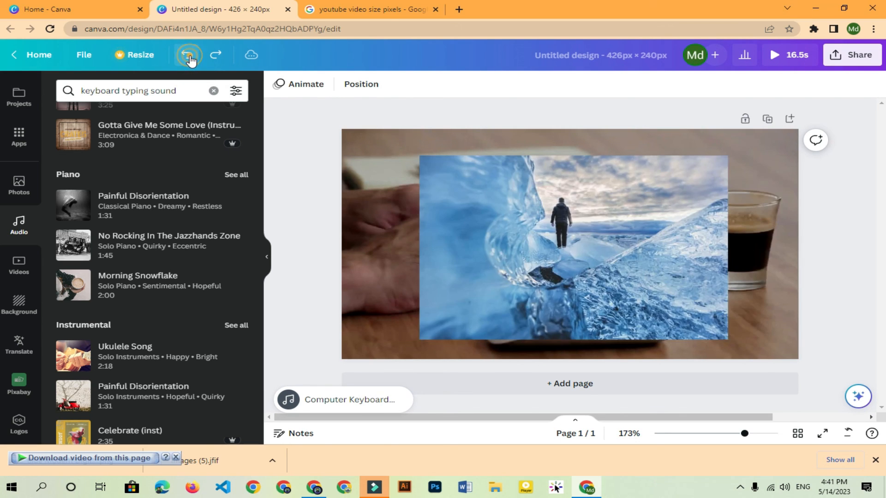
left_click(188, 56)
left_click(189, 55)
Redo all the undone changes to restore the background video, the small photo and the audio
left_click(214, 56)
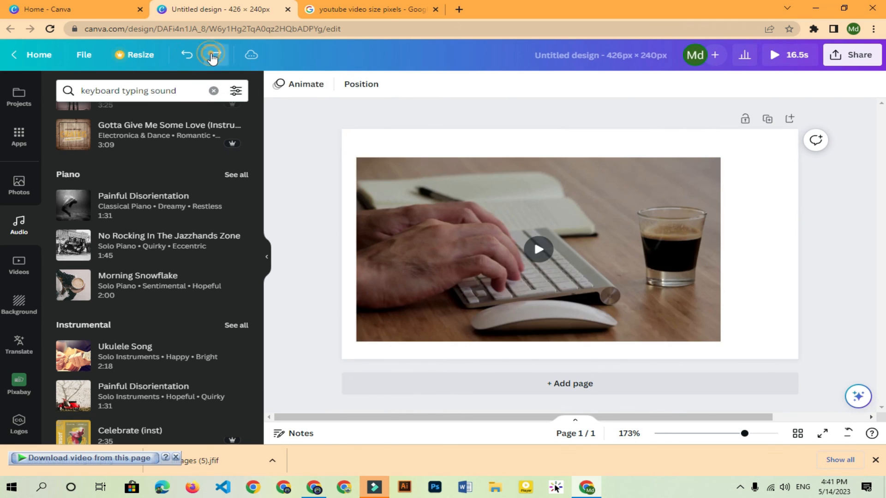
left_click(213, 56)
left_click(214, 56)
left_click(213, 56)
left_click(212, 55)
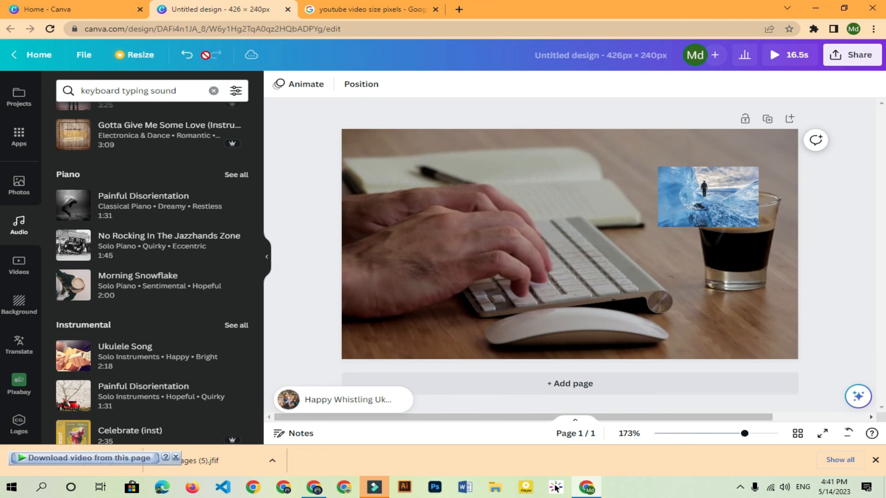
Undo and redo the last audio change, and finish with the Computer Keyboard sound on the design
left_click(190, 56)
left_click(223, 61)
left_click(187, 54)
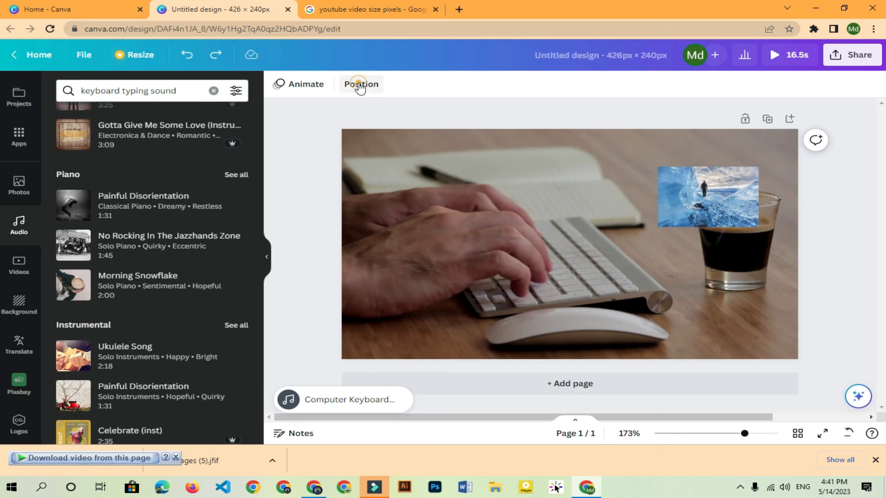
Delete the icy landscape photo from the page
left_click(361, 86)
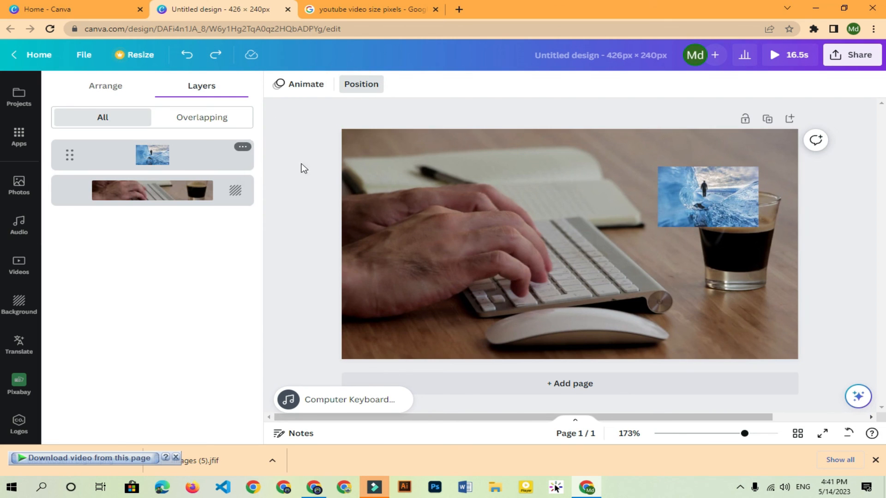
left_click(290, 155)
scroll(3, 112, "up", 3)
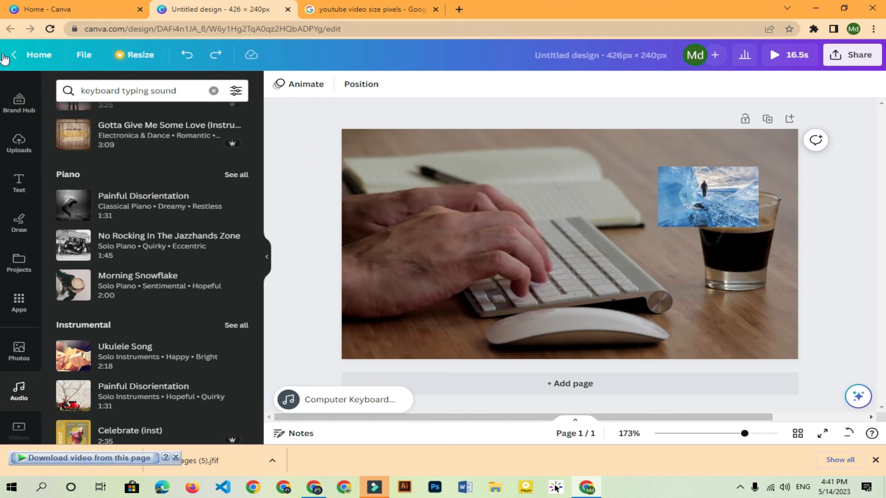
scroll(26, 191, "up", 2)
left_click(697, 211)
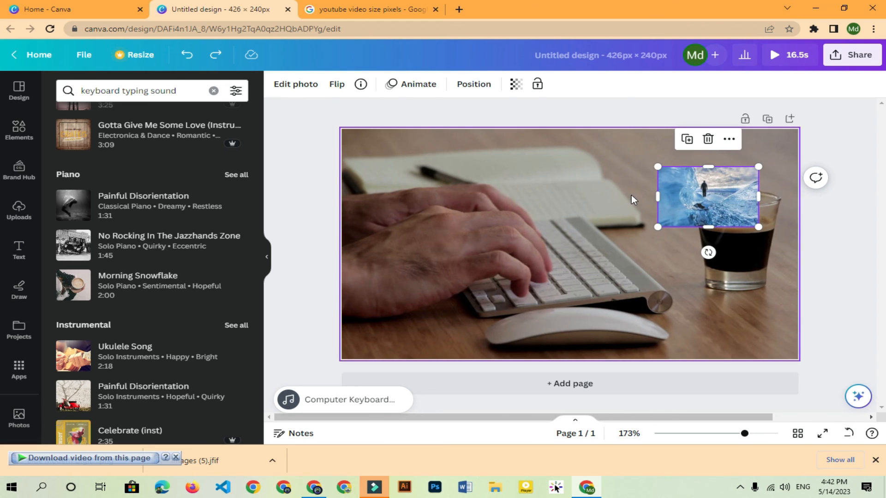
key("Delete")
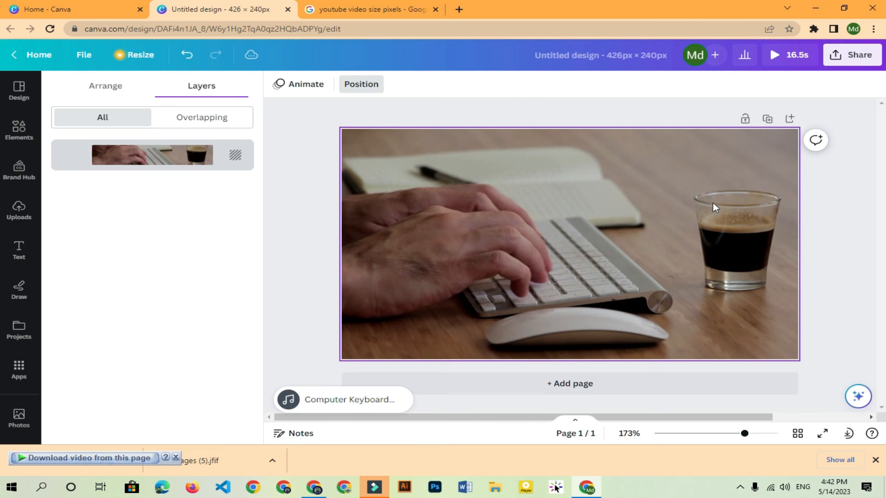
Add a square shape to the page and stretch it into a rectangle about 224 × 72 px
left_click(17, 209)
left_click(17, 250)
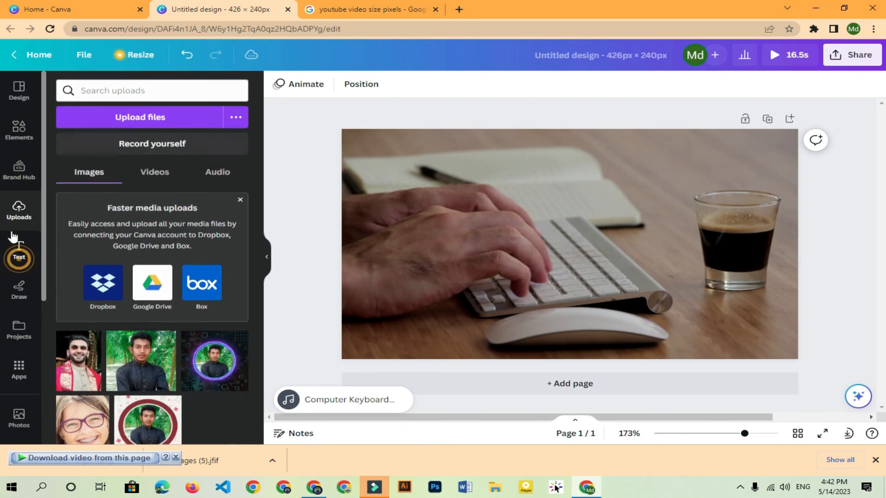
left_click(23, 129)
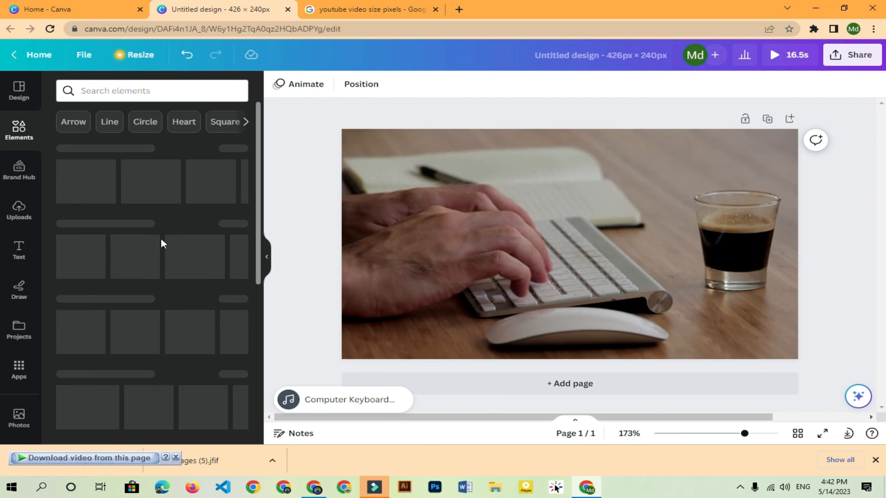
left_click_drag(67, 251, 720, 272)
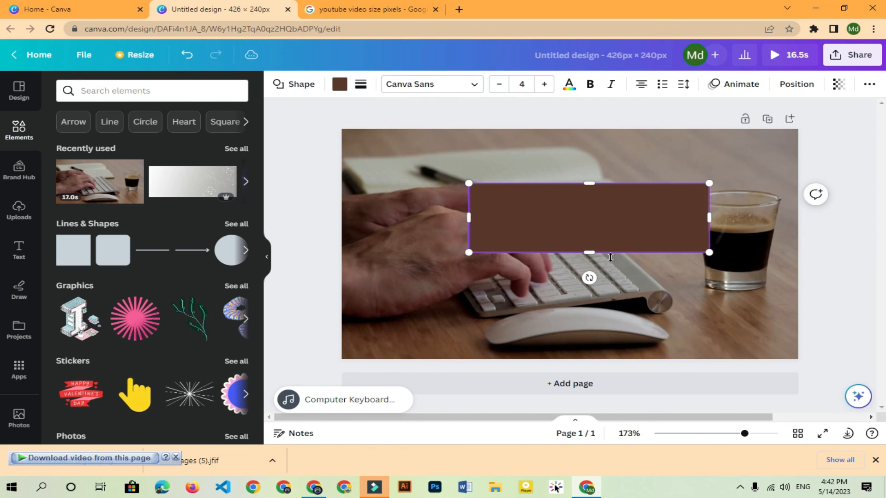
left_click(572, 291)
left_click(597, 214)
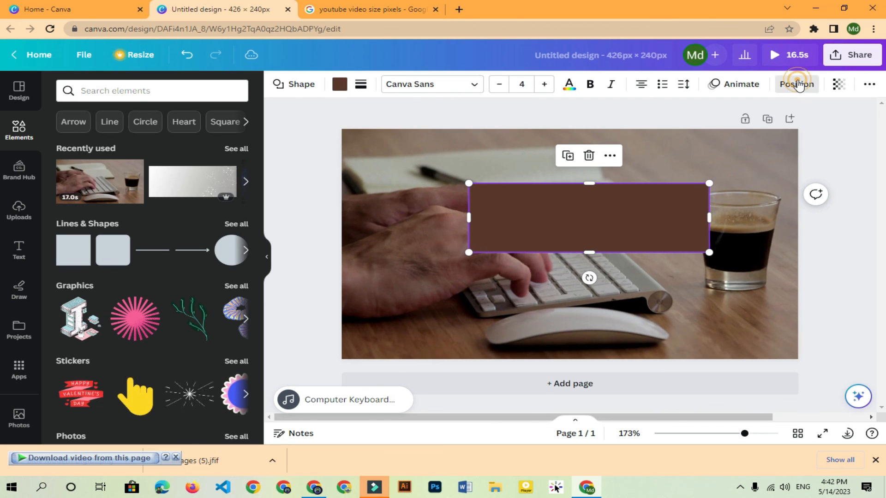
Align the brown rectangle to the center and middle of the page
left_click(796, 84)
left_click(105, 90)
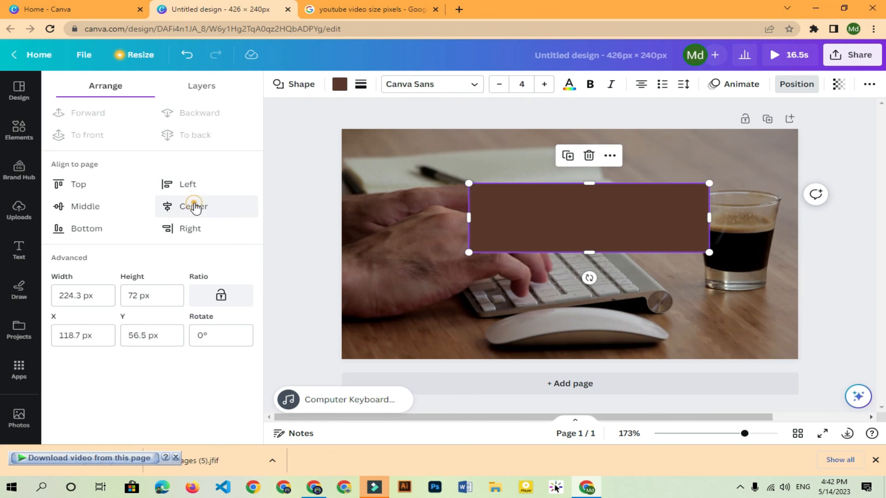
left_click(194, 207)
left_click(96, 209)
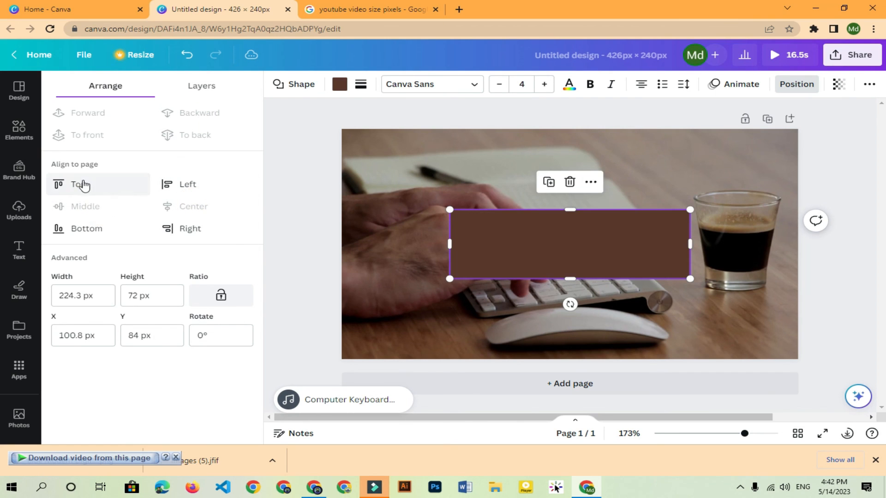
Align the rectangle to the page's top, left, right and bottom edges in turn
left_click(81, 185)
left_click(189, 186)
left_click(196, 229)
left_click(112, 231)
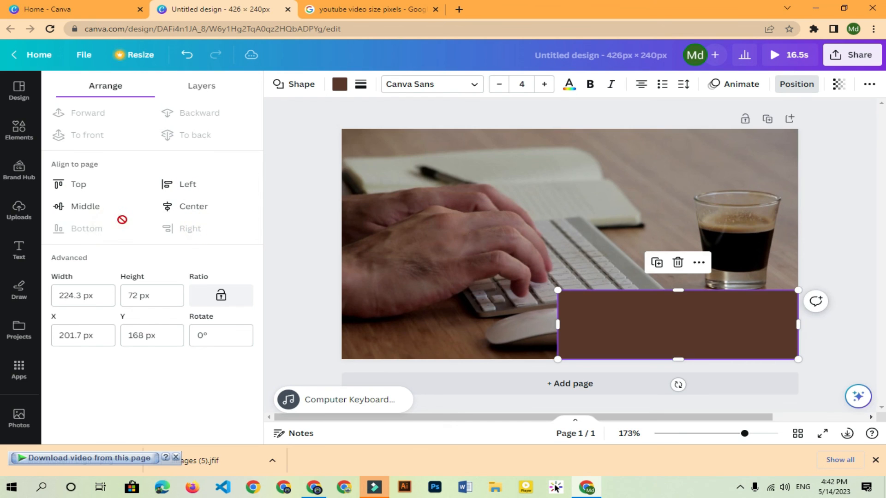
Move the rectangle off-center to about X 109 px, Y 71 px, and align it to the page's center and middle again
left_click_drag(619, 311, 547, 218)
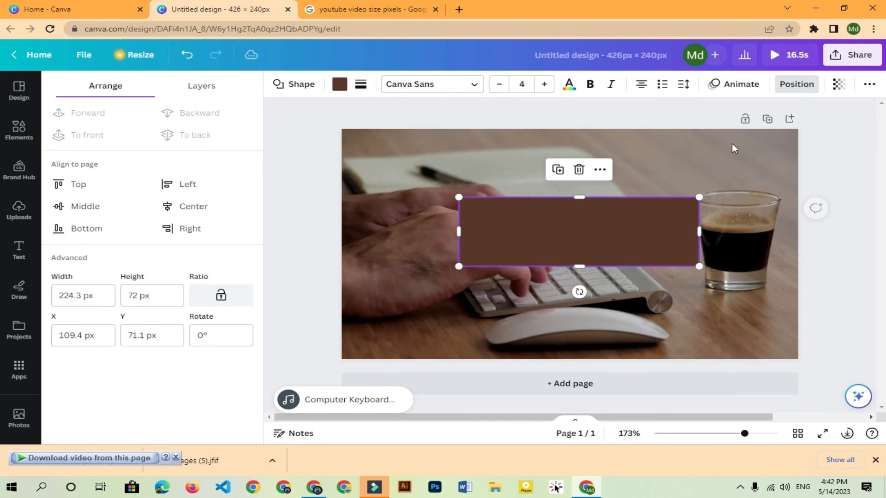
left_click(780, 87)
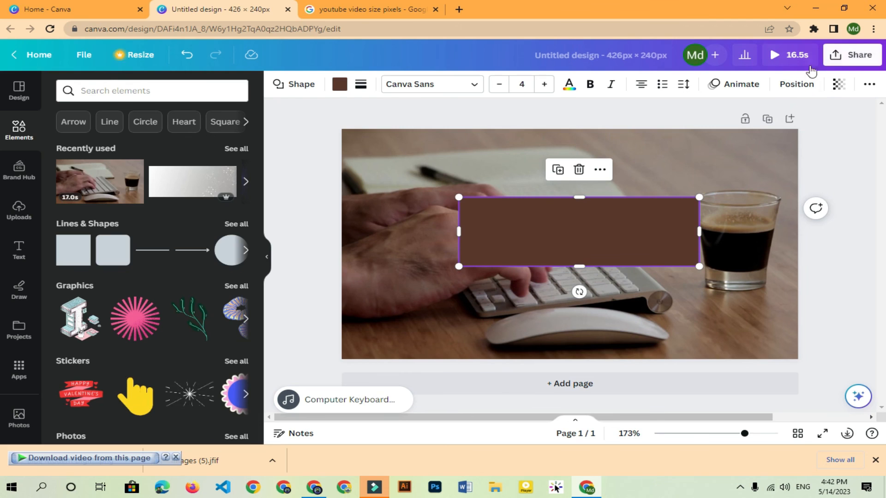
left_click(789, 84)
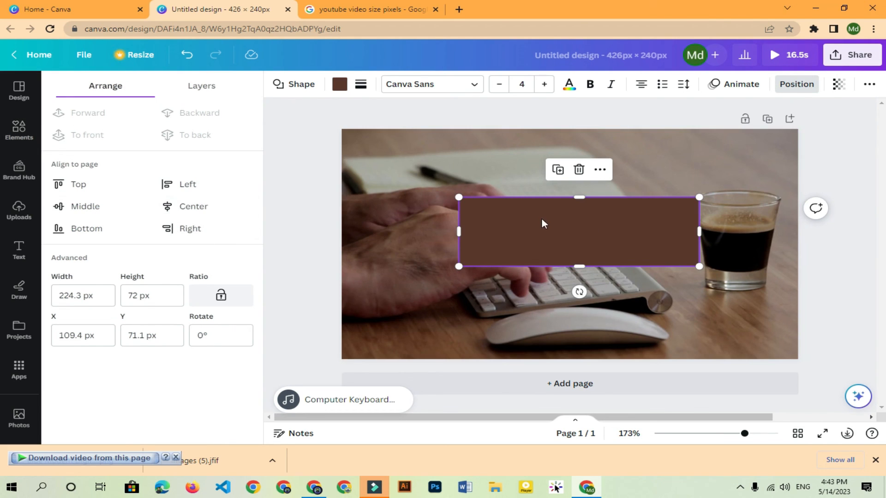
left_click(189, 204)
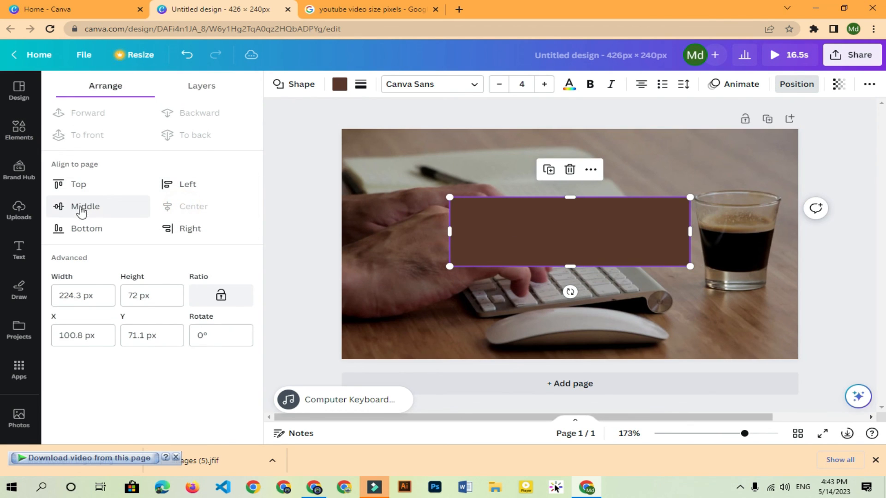
left_click(97, 210)
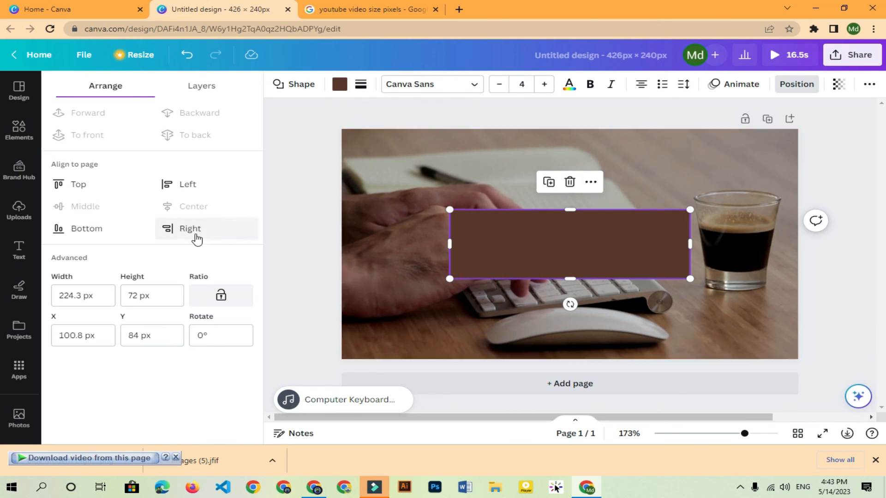
Align the rectangle to the page's bottom, right, left and top edges, ending in the upper-left corner
left_click(76, 228)
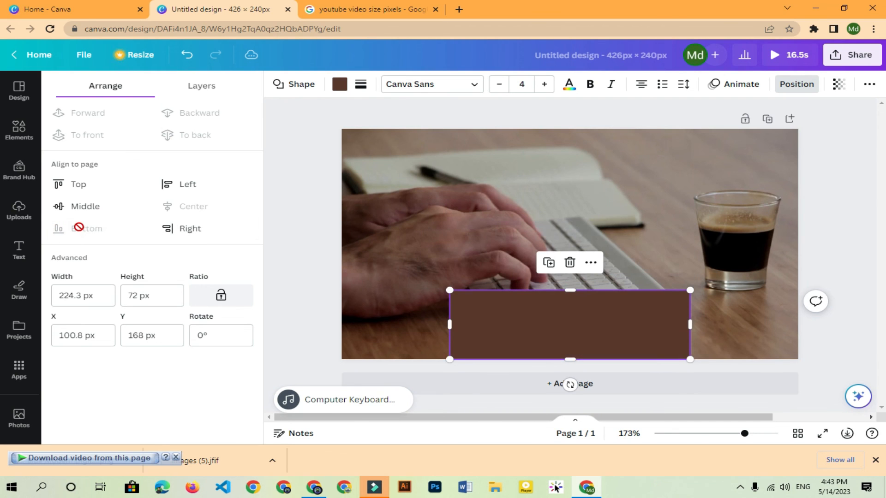
left_click(189, 228)
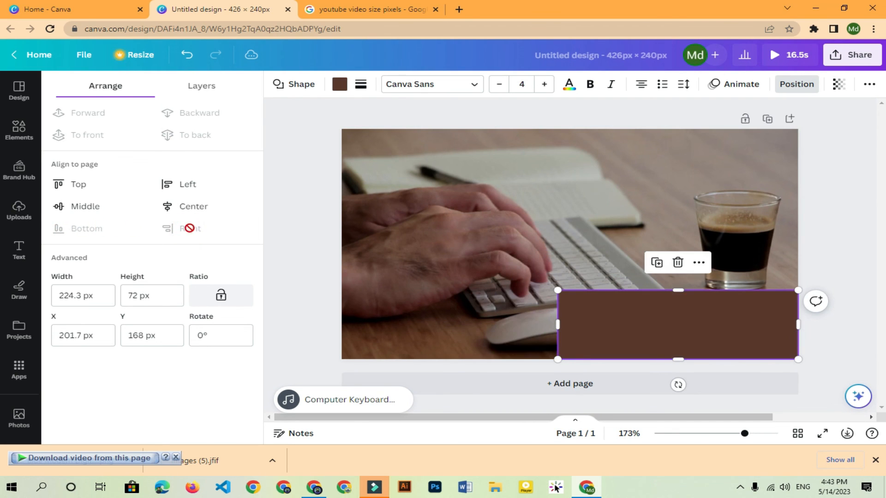
left_click(175, 184)
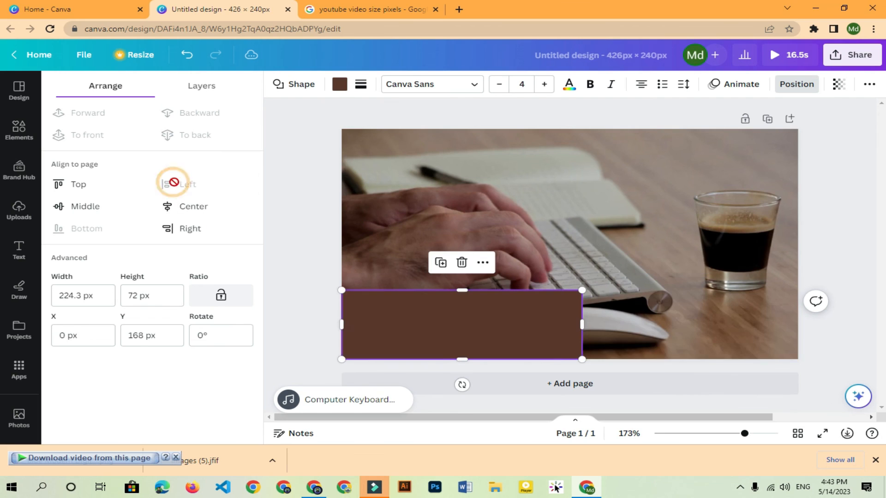
left_click(76, 183)
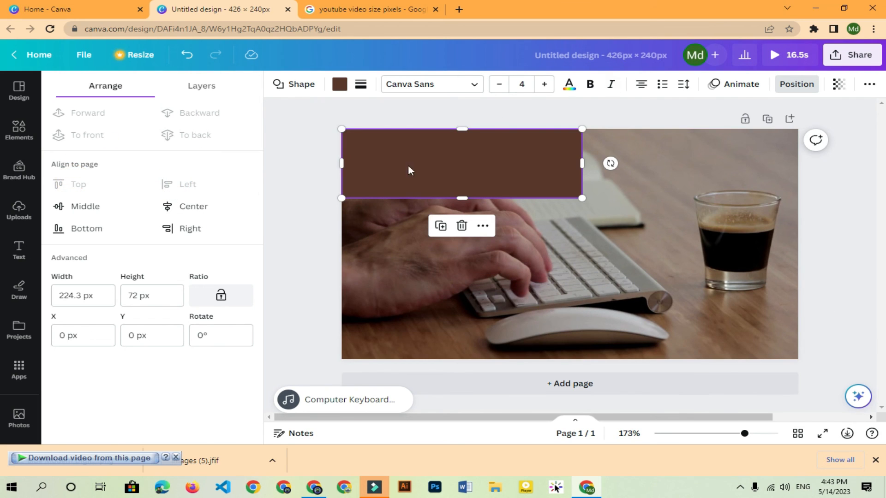
Align the rectangle from the corner back to the page's center and middle, and examine its width, X and Y fields
left_click(194, 206)
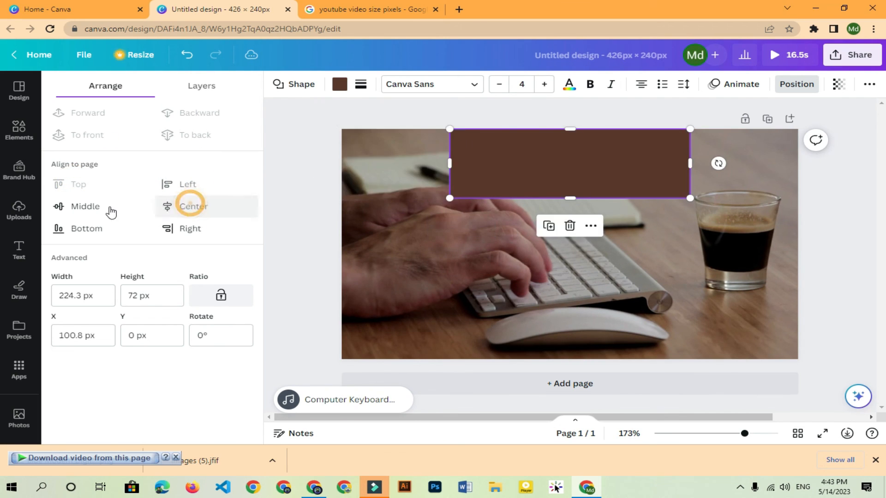
left_click(106, 206)
left_click(72, 294)
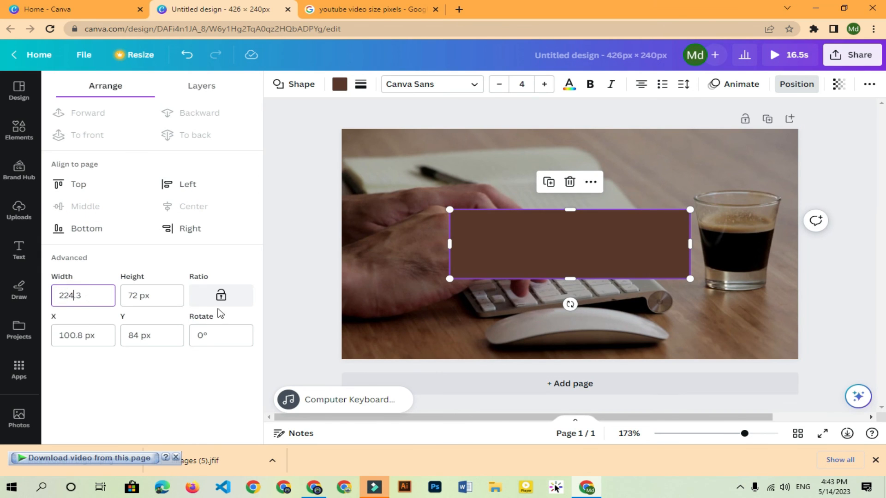
left_click(102, 334)
left_click(166, 335)
Align the rectangle right and back to center, and delete it from the page
left_click(221, 234)
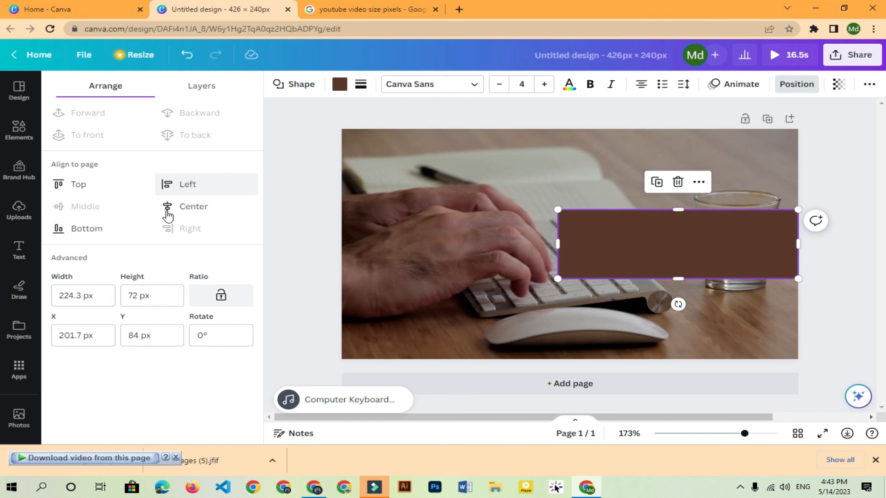
left_click(219, 212)
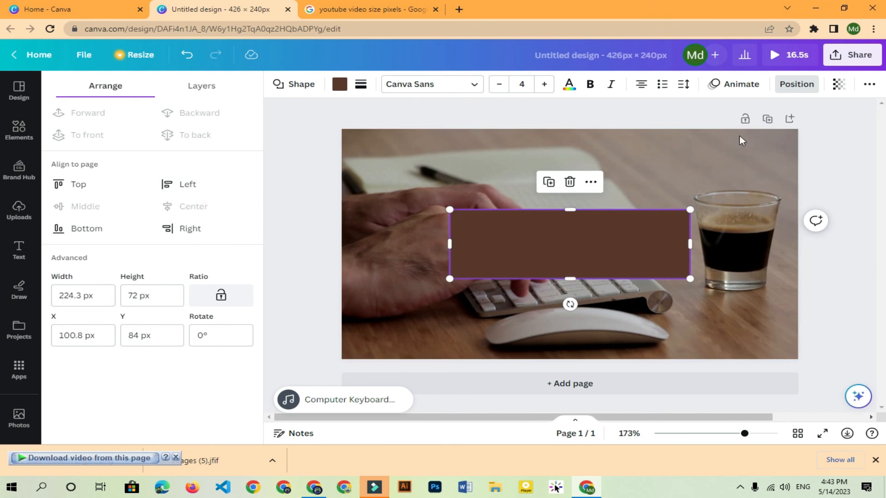
key("Delete")
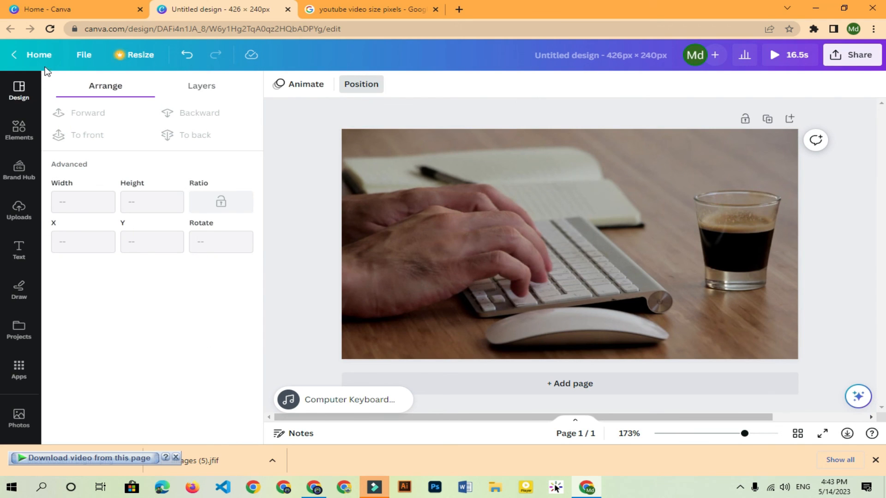
Leave the design for the home page and look through the suggested design types and recent designs
left_click(77, 55)
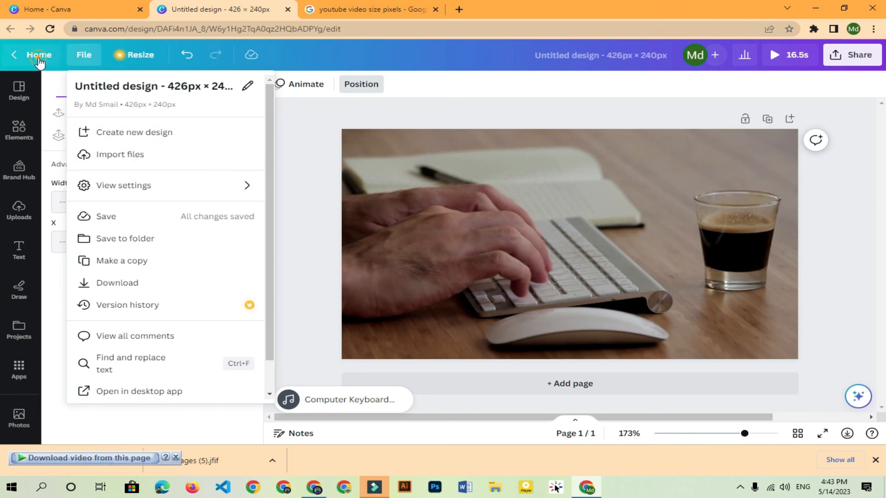
left_click(39, 56)
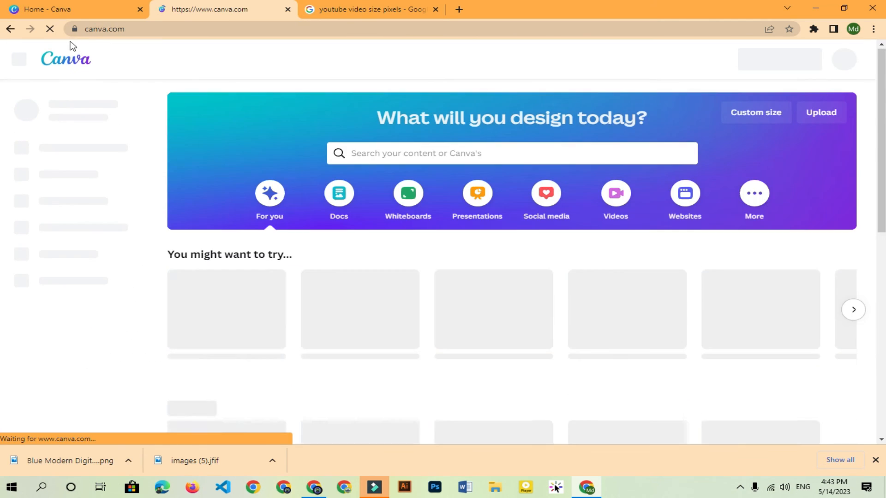
scroll(451, 128, "down", 2)
scroll(91, 237, "up", 1)
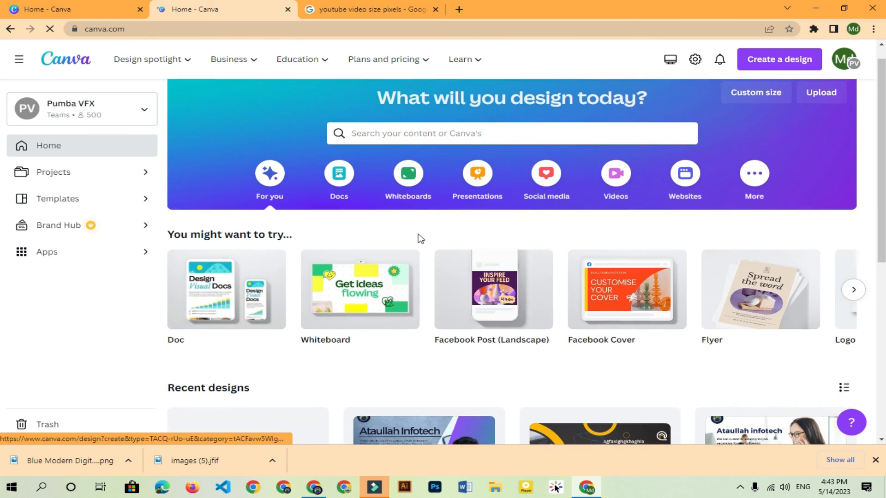
scroll(420, 238, "down", 8)
scroll(375, 168, "up", 7)
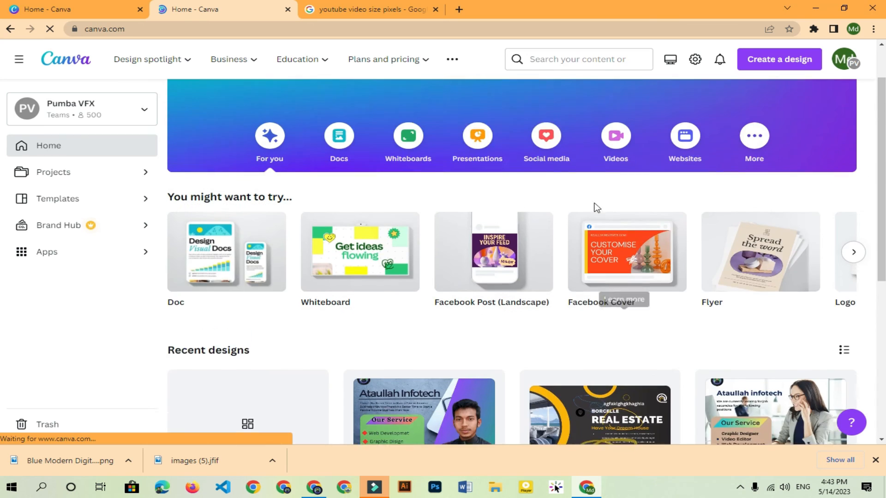
scroll(545, 203, "up", 1)
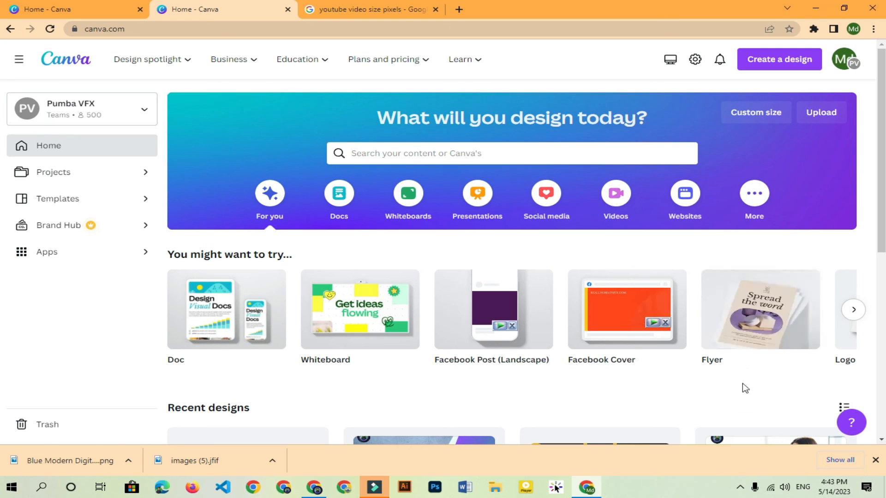
mouse_move(742, 282)
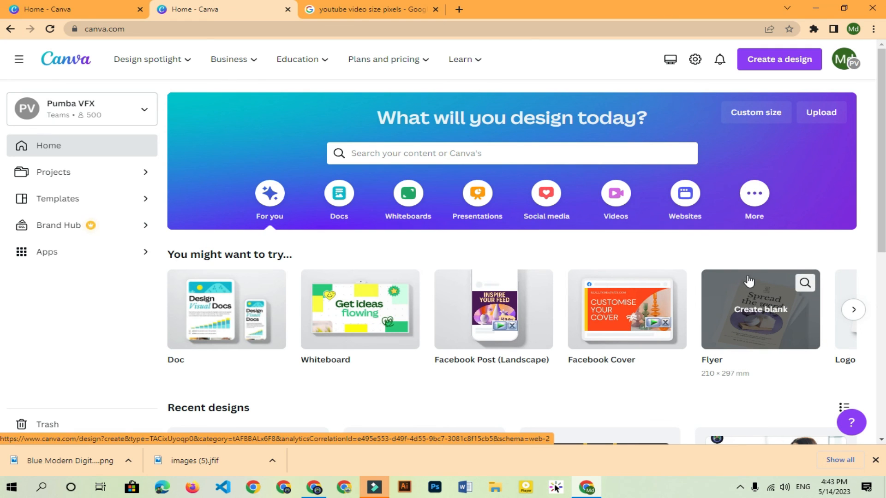